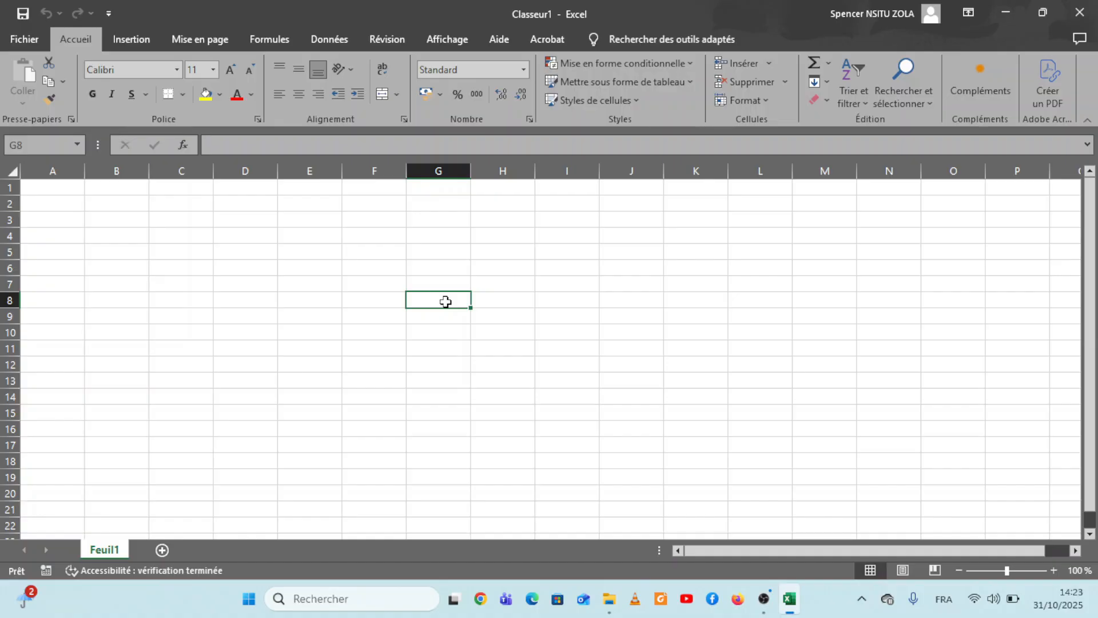
Step: Enter the word EXCEL in cell G8
text(EXCE)
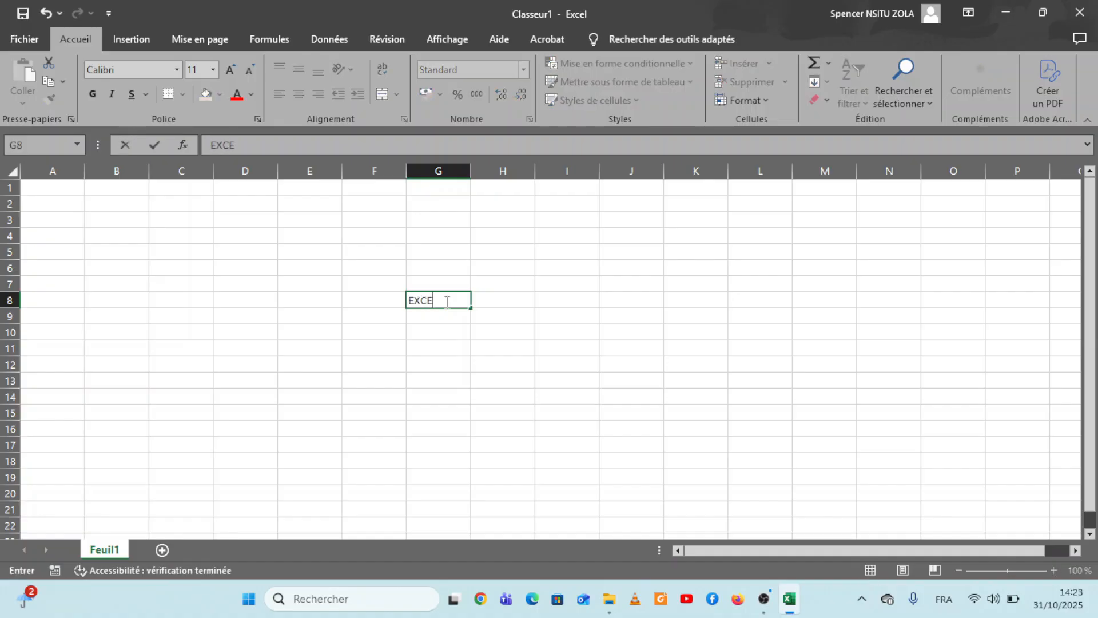
text(L)
key(Return)
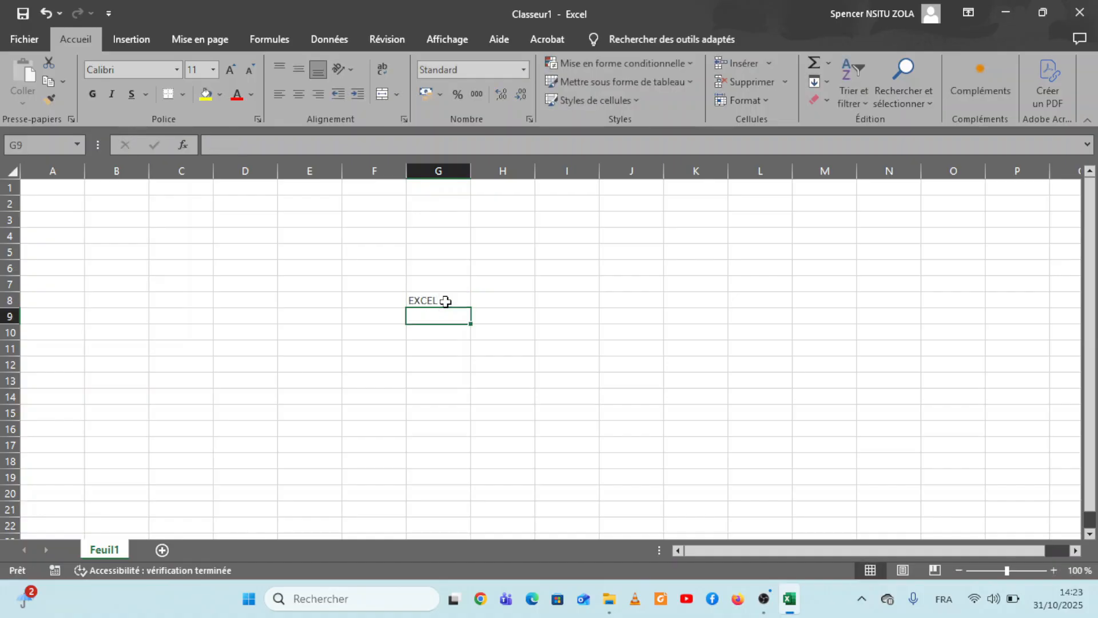
Step: Copy the text of cell G8 into cells G12, J8 and J12
click(436, 300)
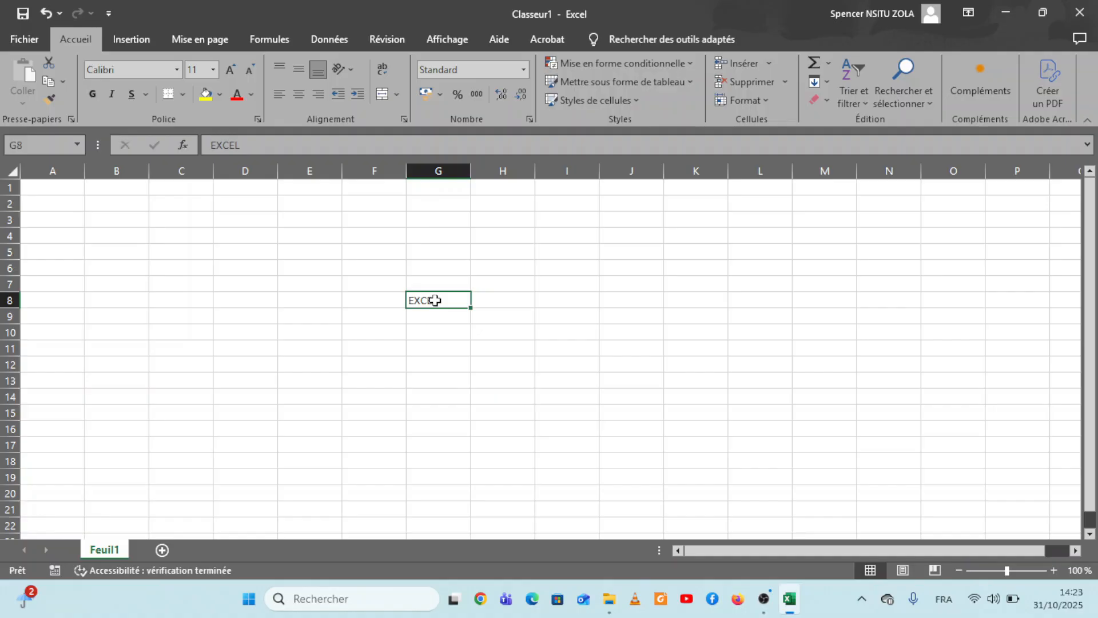
key(ctrl+c)
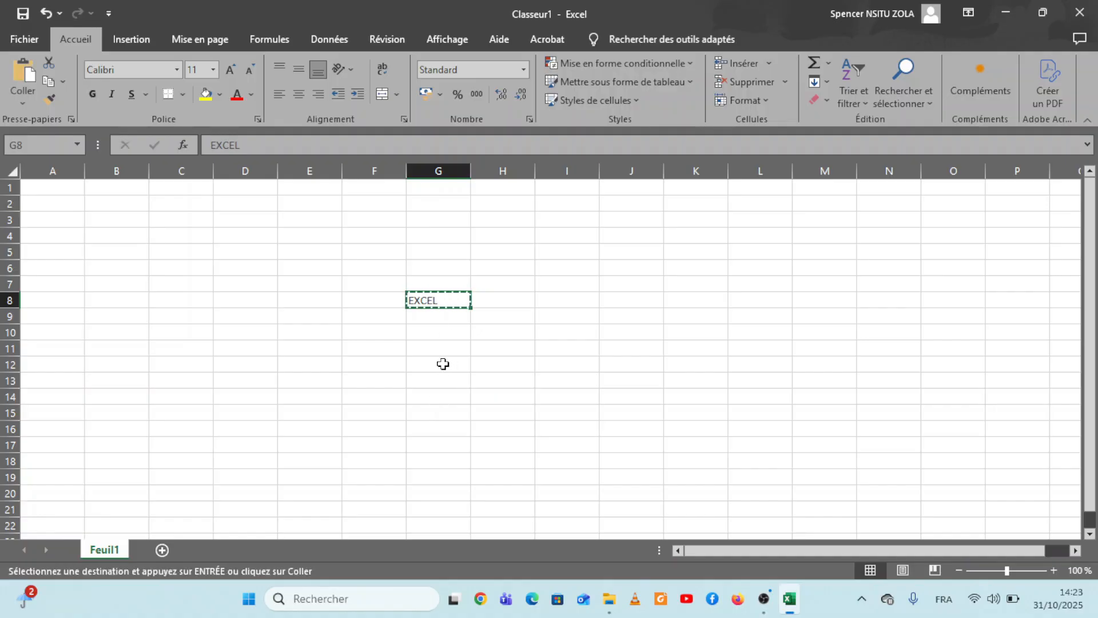
click(444, 364)
key(ctrl+v)
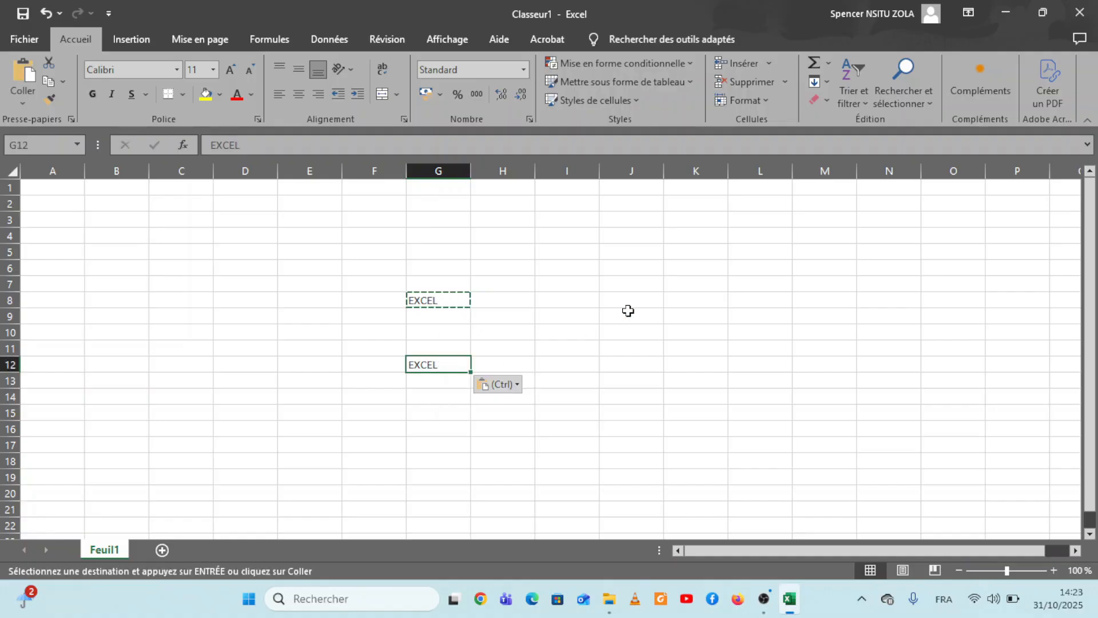
click(628, 310)
click(632, 300)
key(ctrl+v)
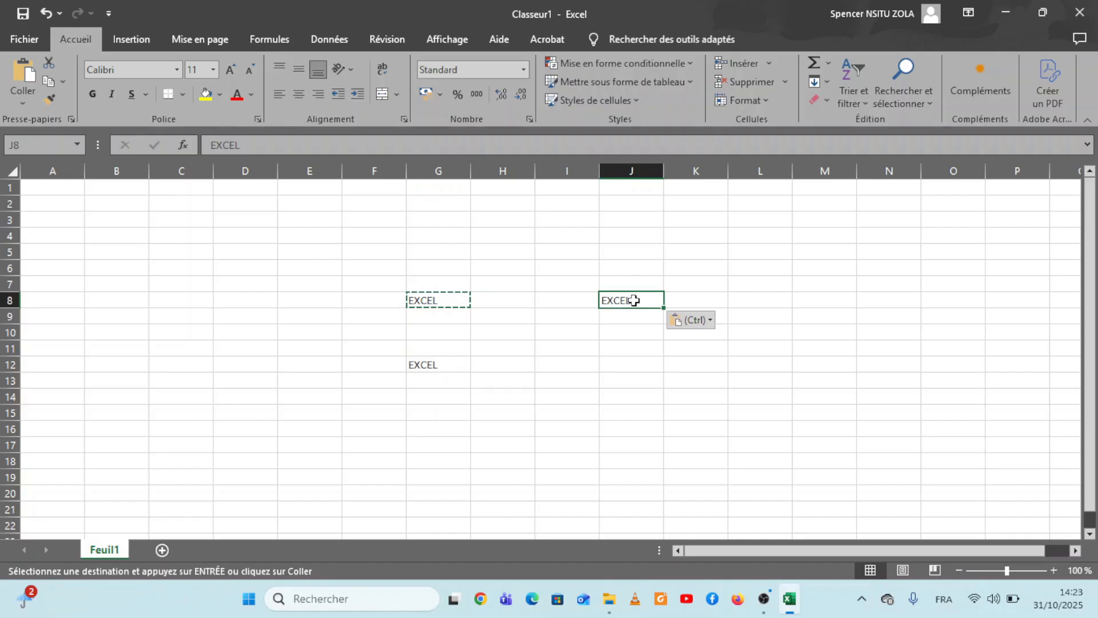
click(634, 369)
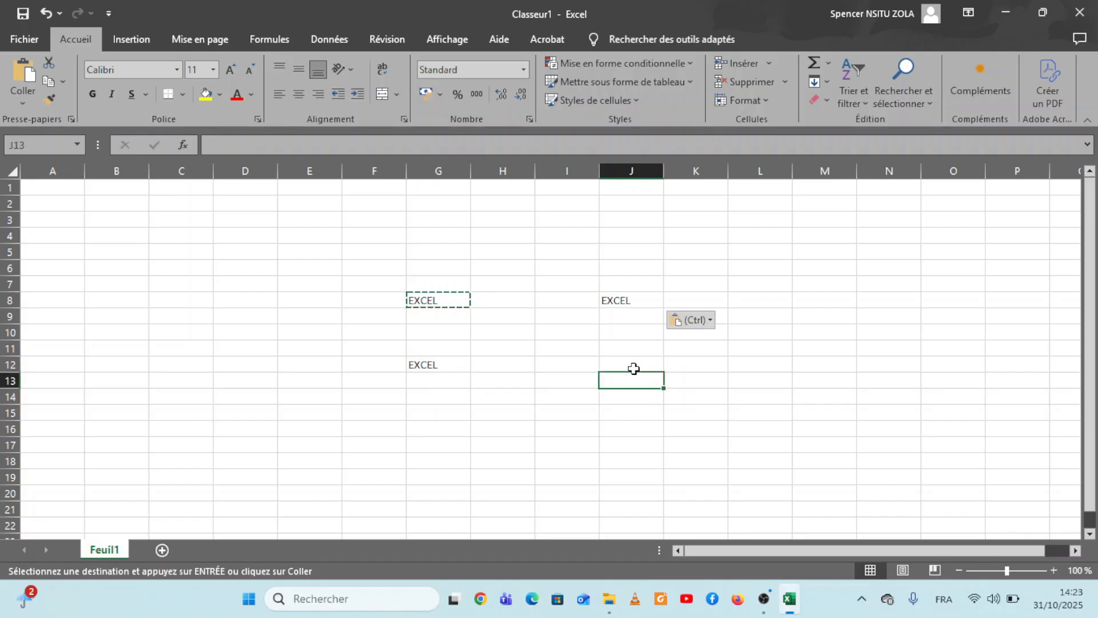
key(ctrl+v)
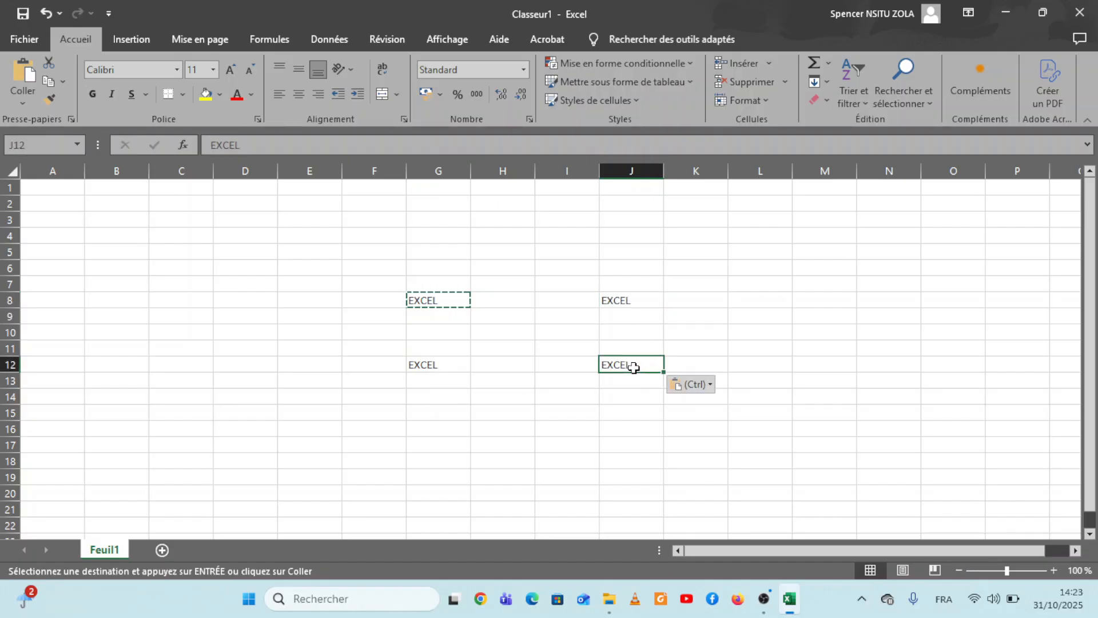
Step: Try the fonts Amasis MT Pro Light and Algerian on the text in cell G8
click(456, 303)
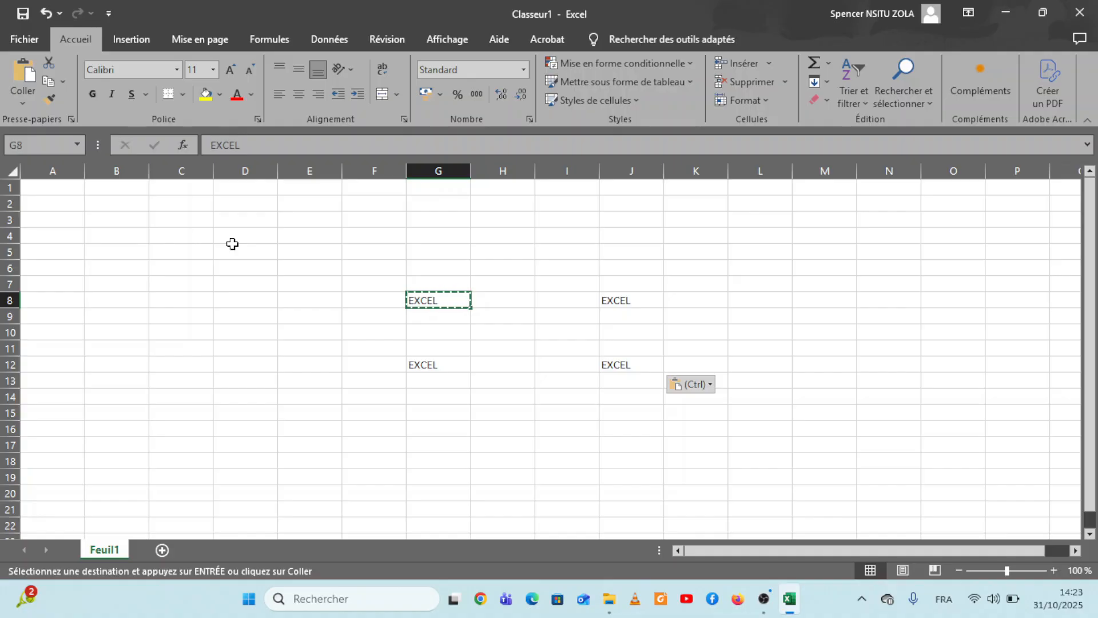
click(177, 69)
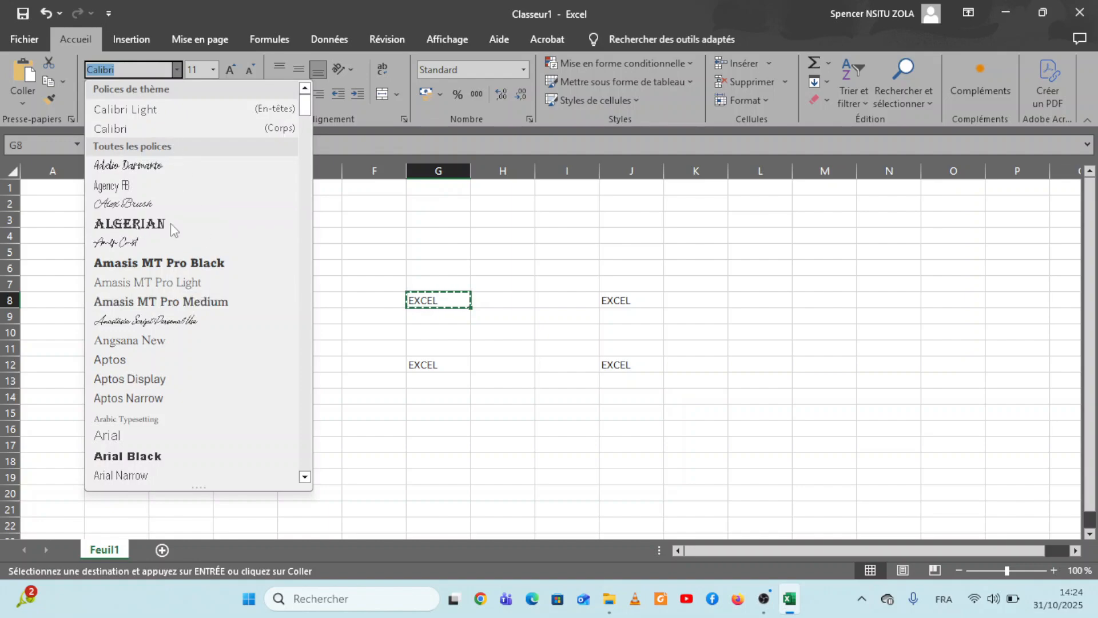
click(129, 283)
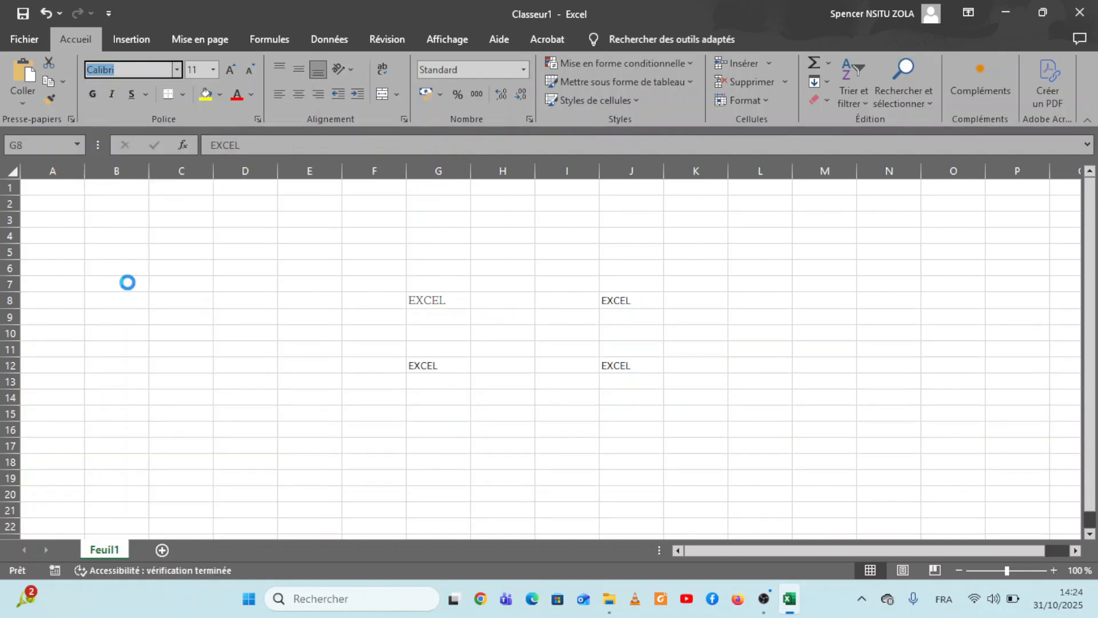
click(177, 69)
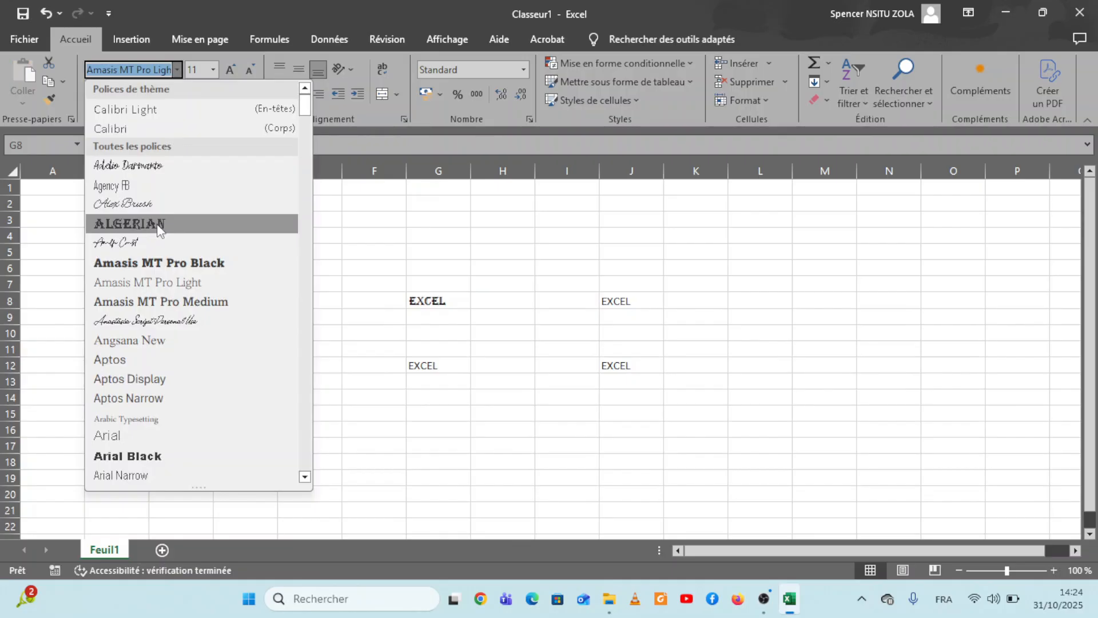
click(156, 222)
Step: Set the text in cell G8 to the Angsana New font at size 24
click(176, 70)
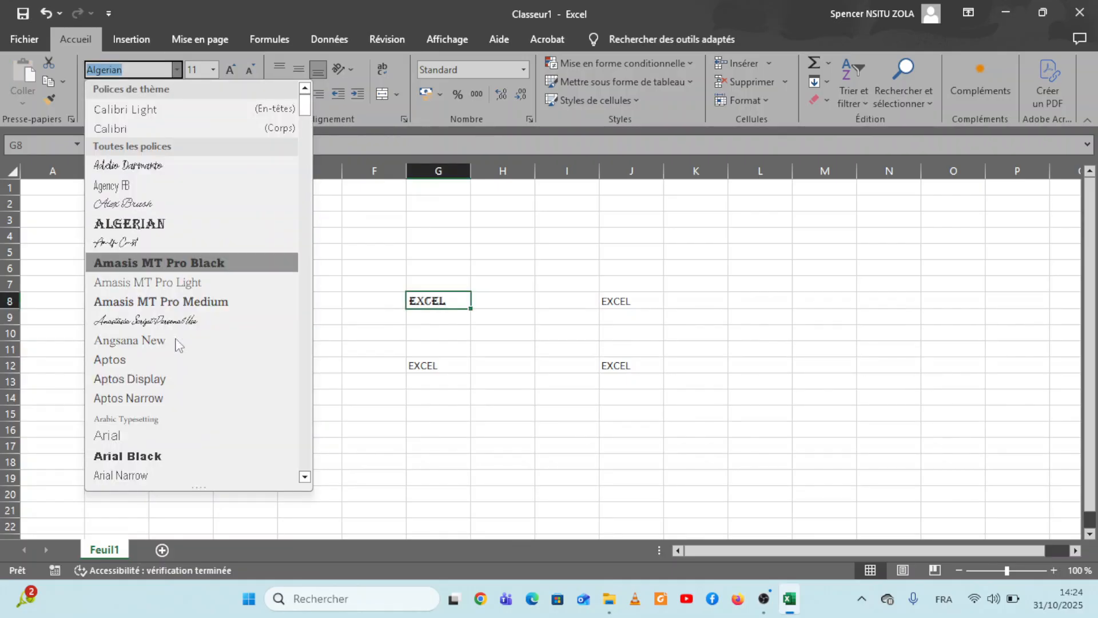
click(138, 343)
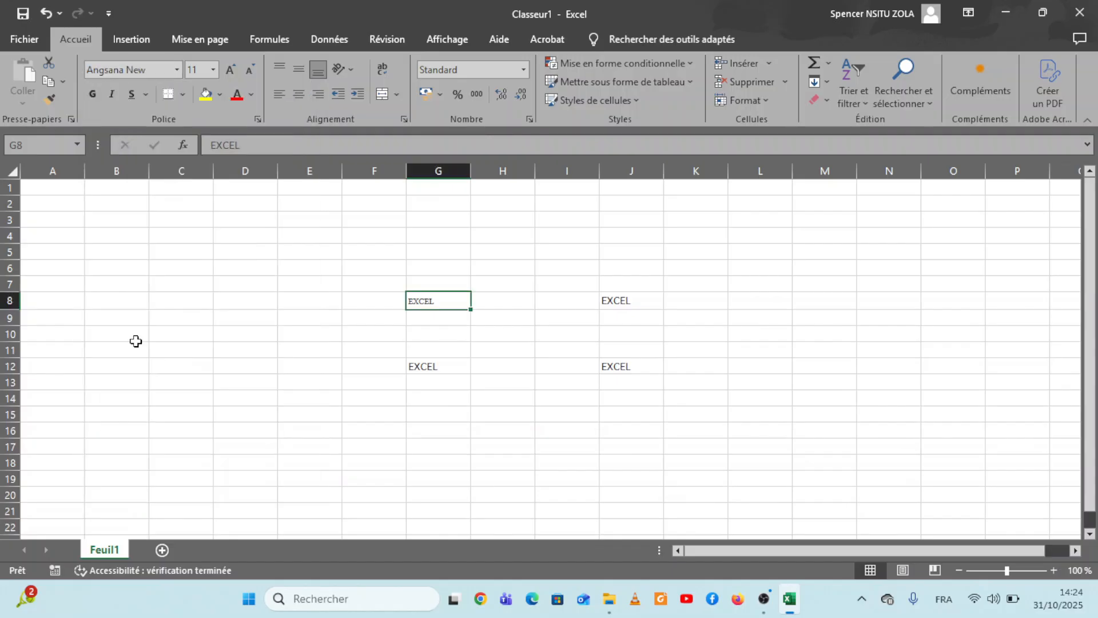
click(212, 70)
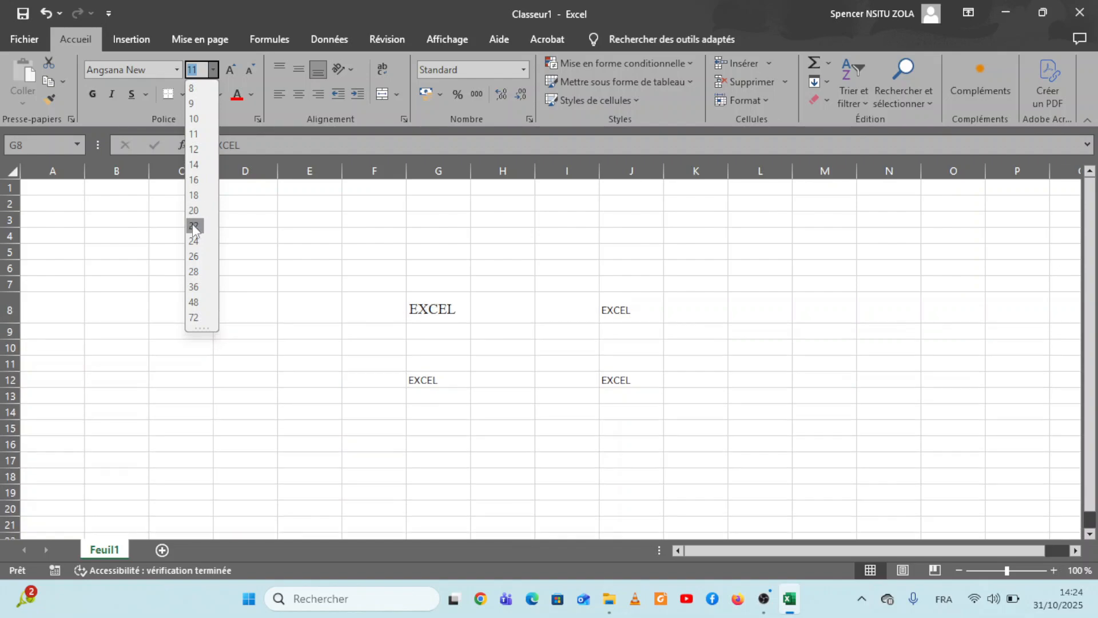
click(194, 241)
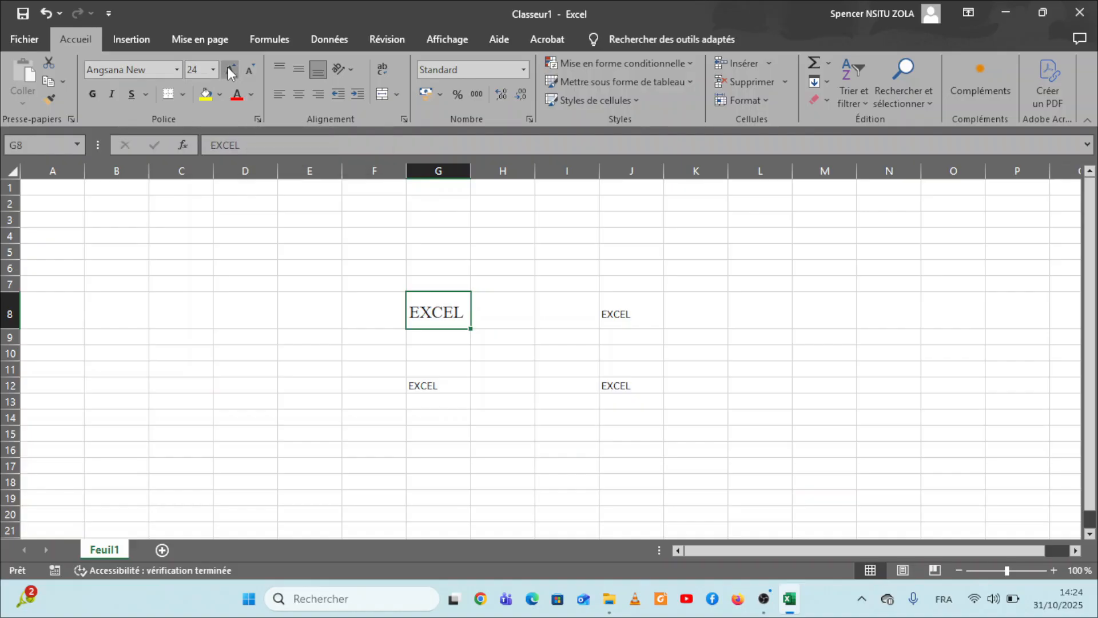
Step: Enlarge the font of cell G8 stepwise to 72 and reduce it back to 24
click(228, 68)
click(229, 69)
click(229, 69)
click(229, 69)
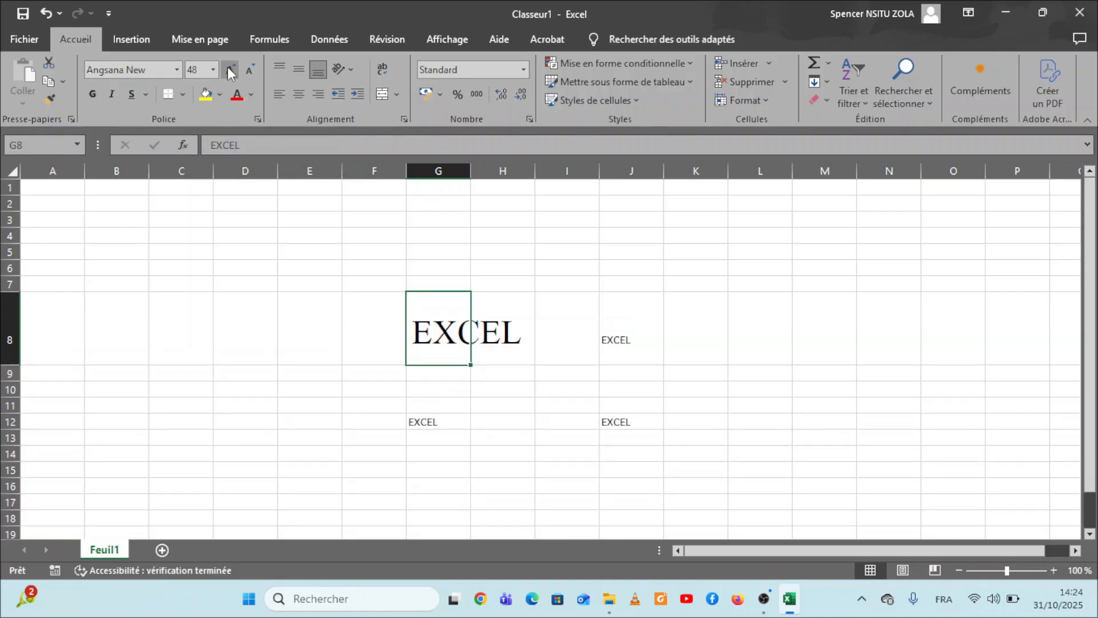
click(229, 68)
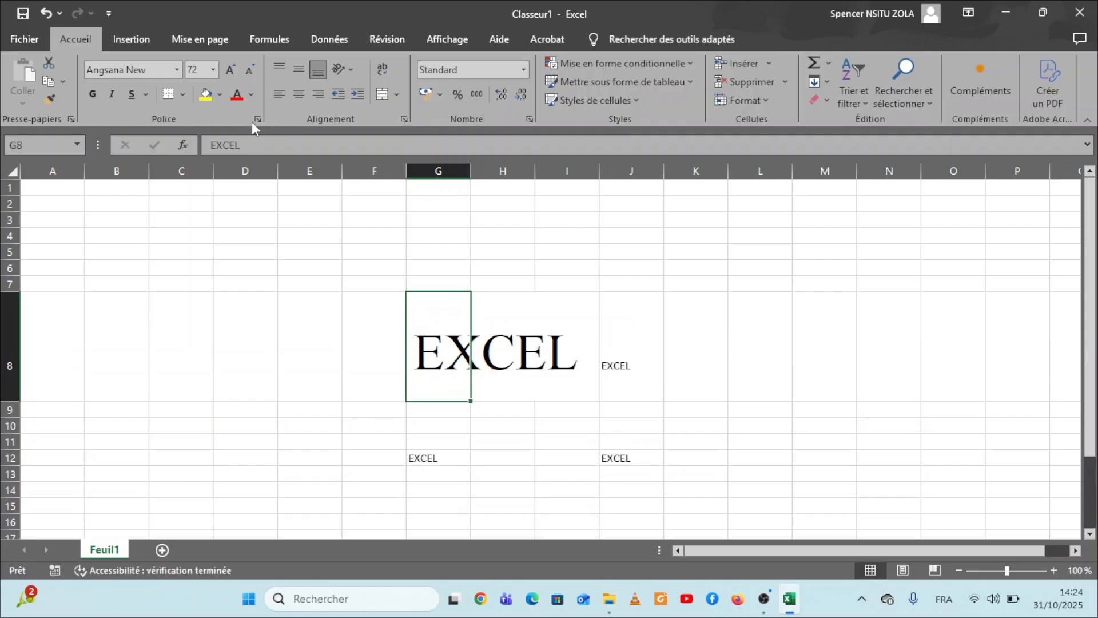
click(249, 70)
click(250, 70)
click(250, 70)
click(249, 70)
click(249, 70)
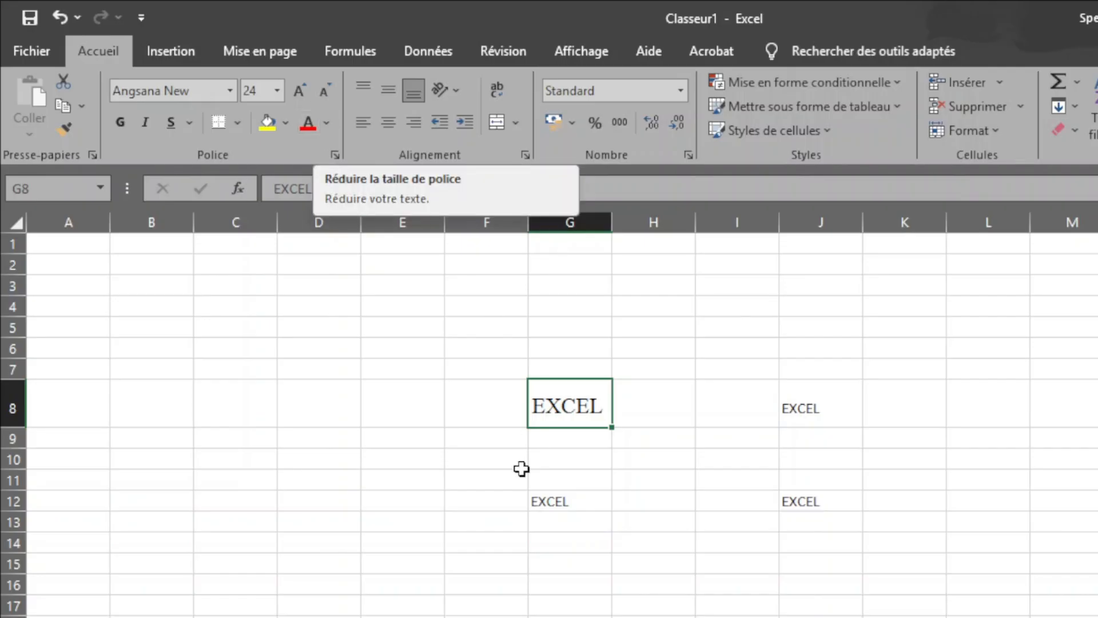
Step: Format the text in cell G12 as bold and italic with a double underline
click(560, 509)
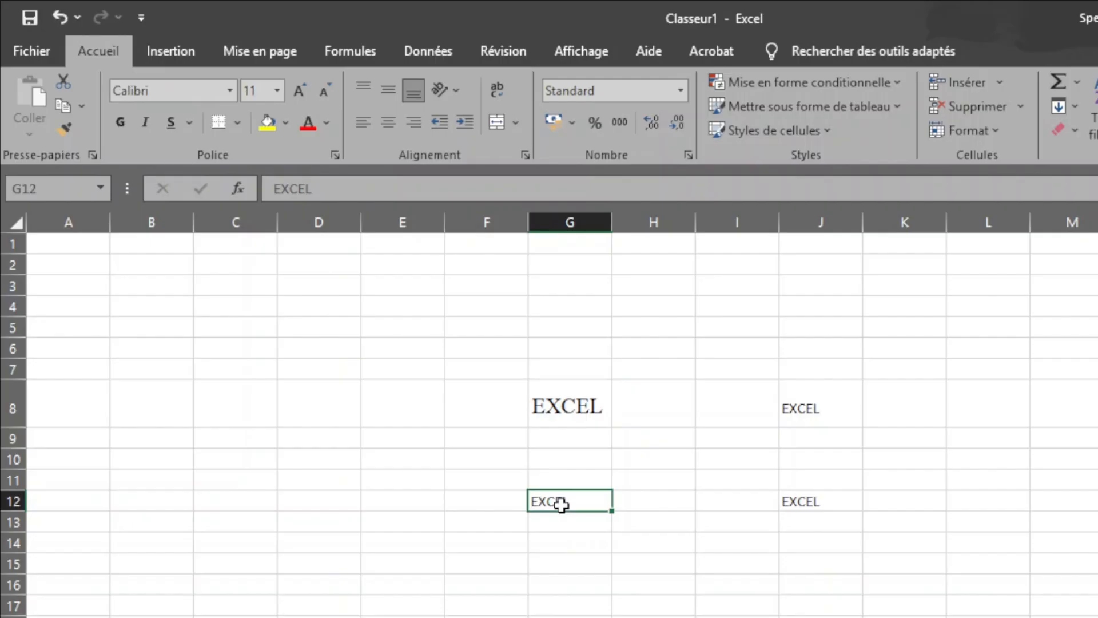
click(114, 124)
click(148, 124)
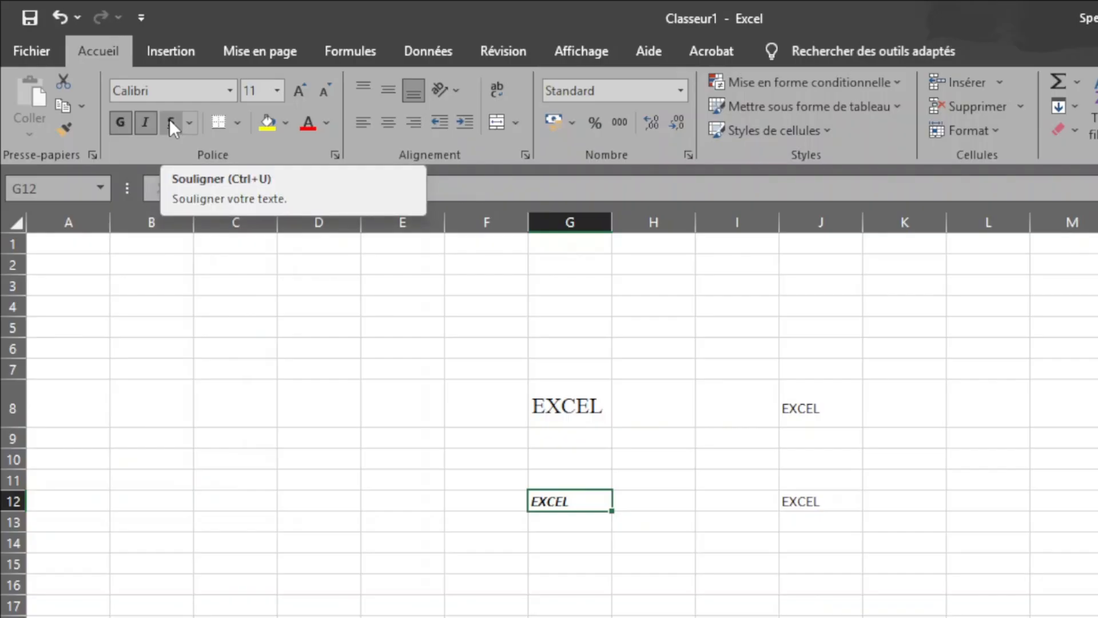
click(170, 119)
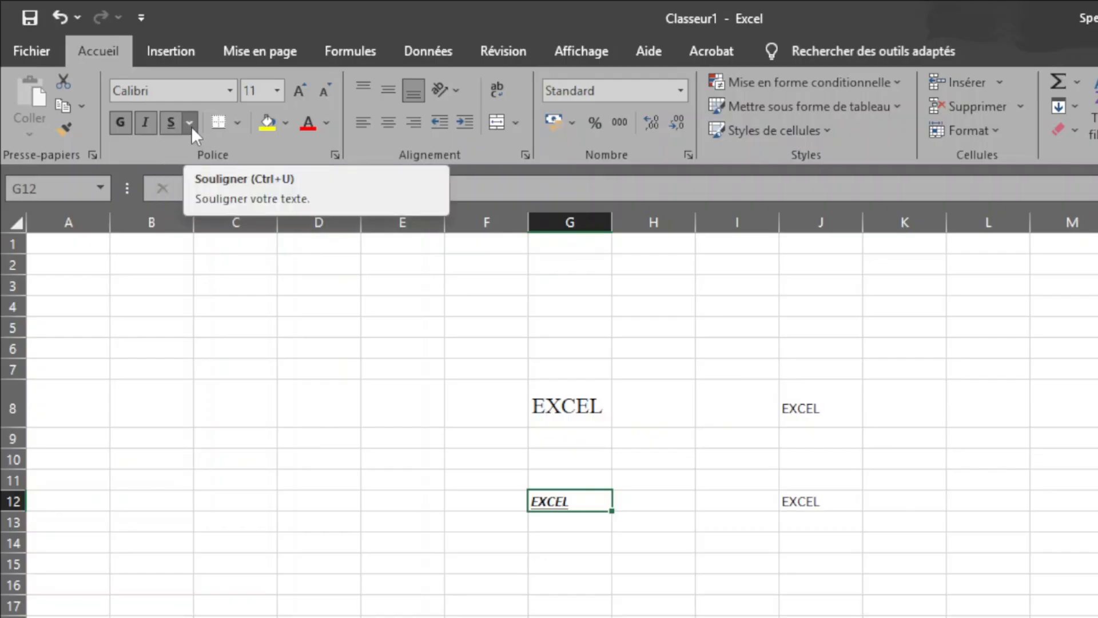
click(191, 126)
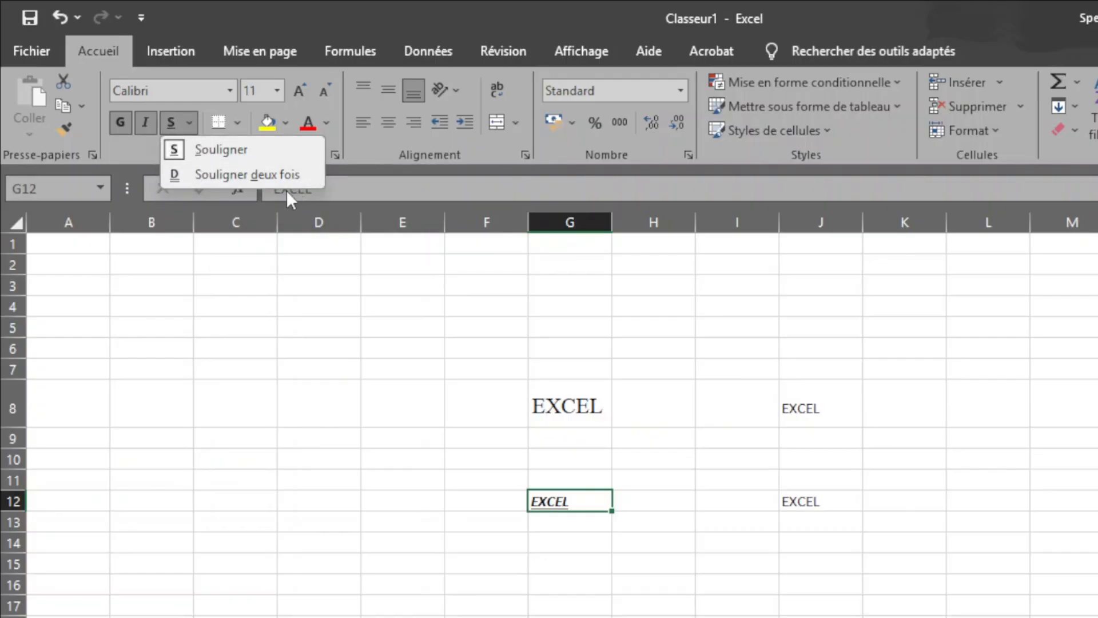
click(228, 175)
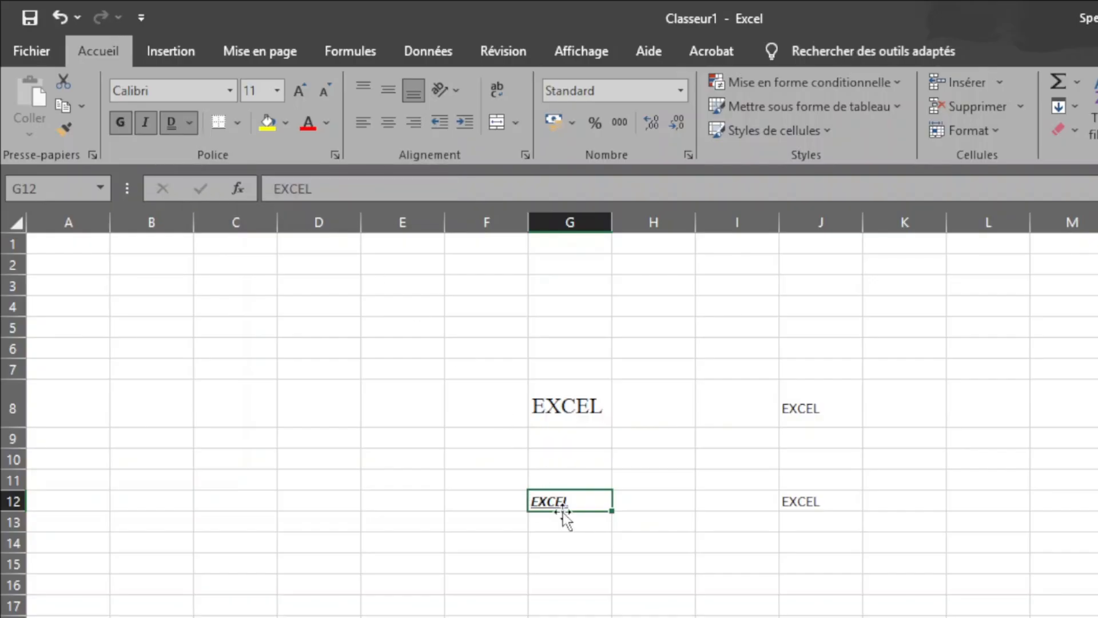
click(175, 123)
click(174, 120)
Step: Make row 12 taller and centre the text in cell G12 both horizontally and vertically
drag(22, 511, 22, 526)
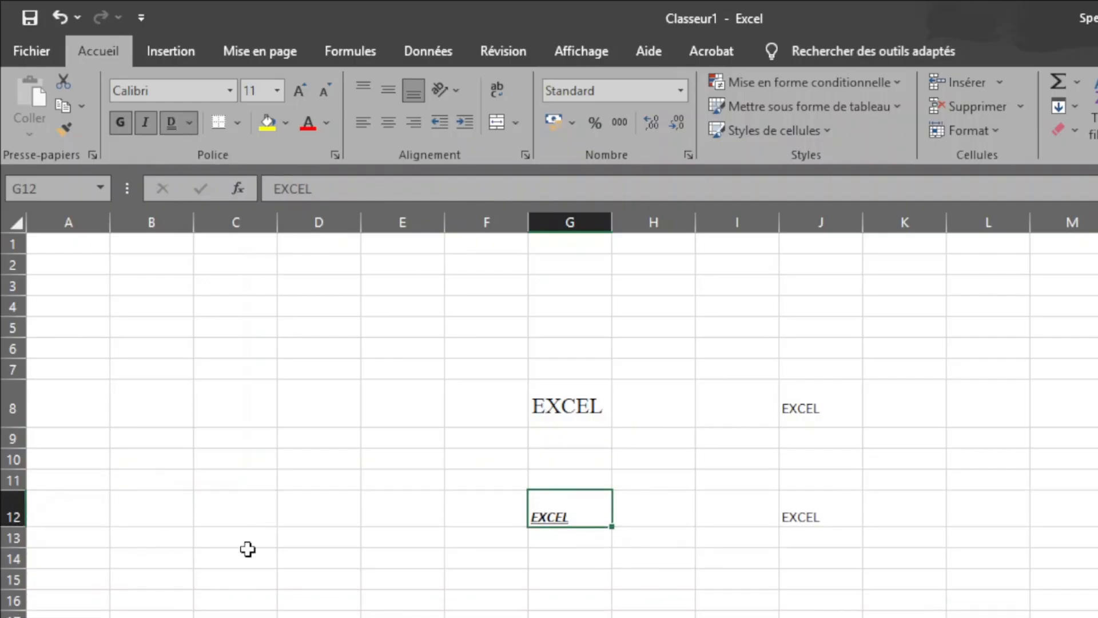
click(389, 123)
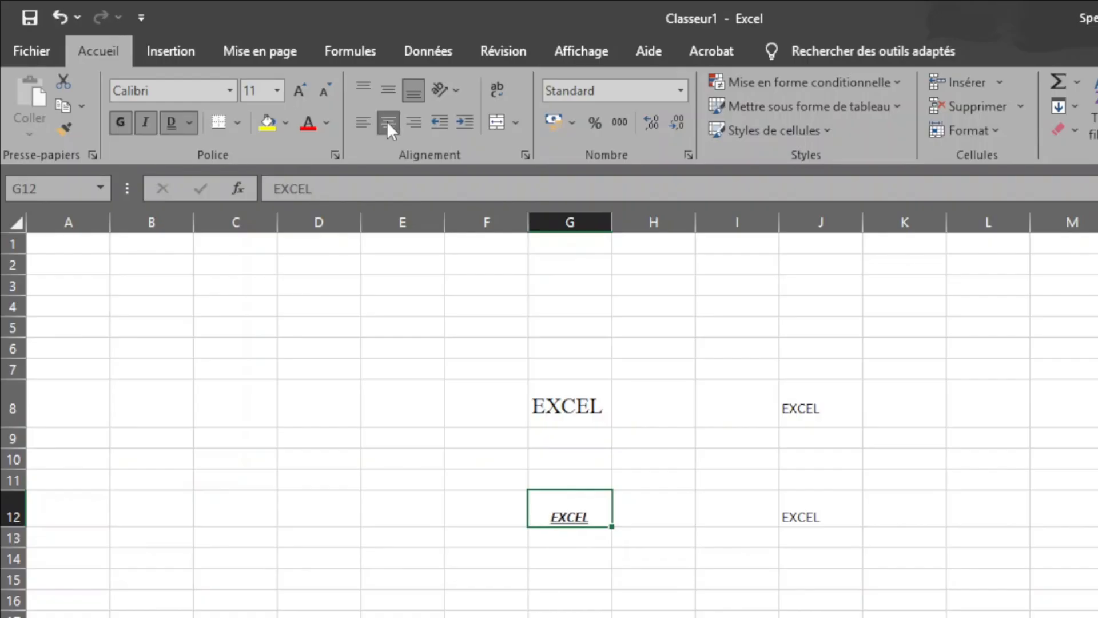
click(389, 91)
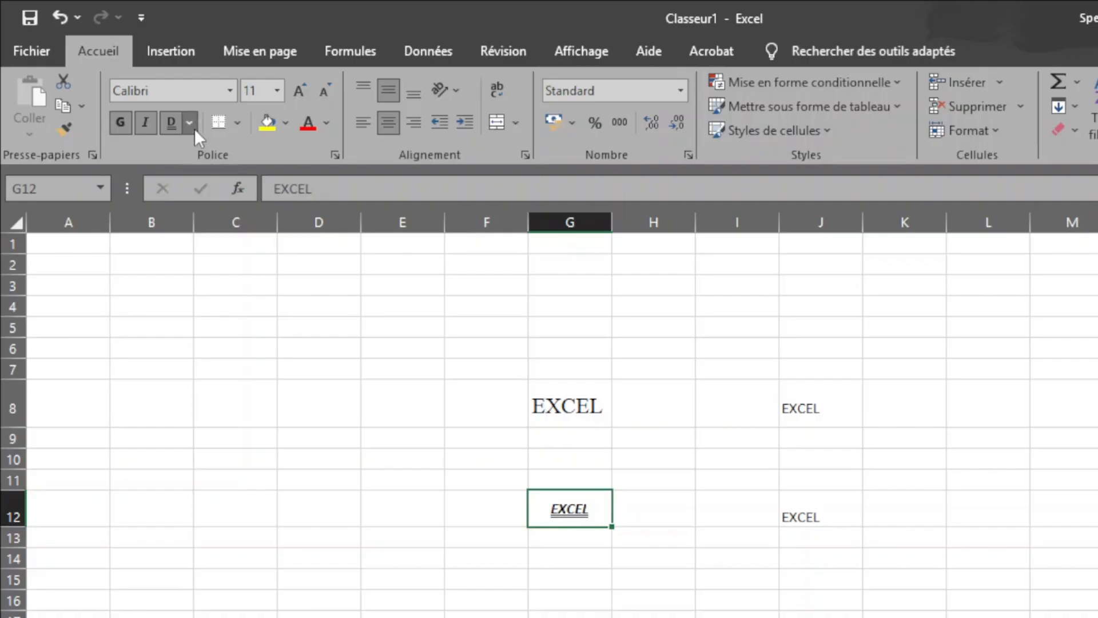
Step: Put borders on all sides of cell G12 and a right border on cell G8
click(237, 122)
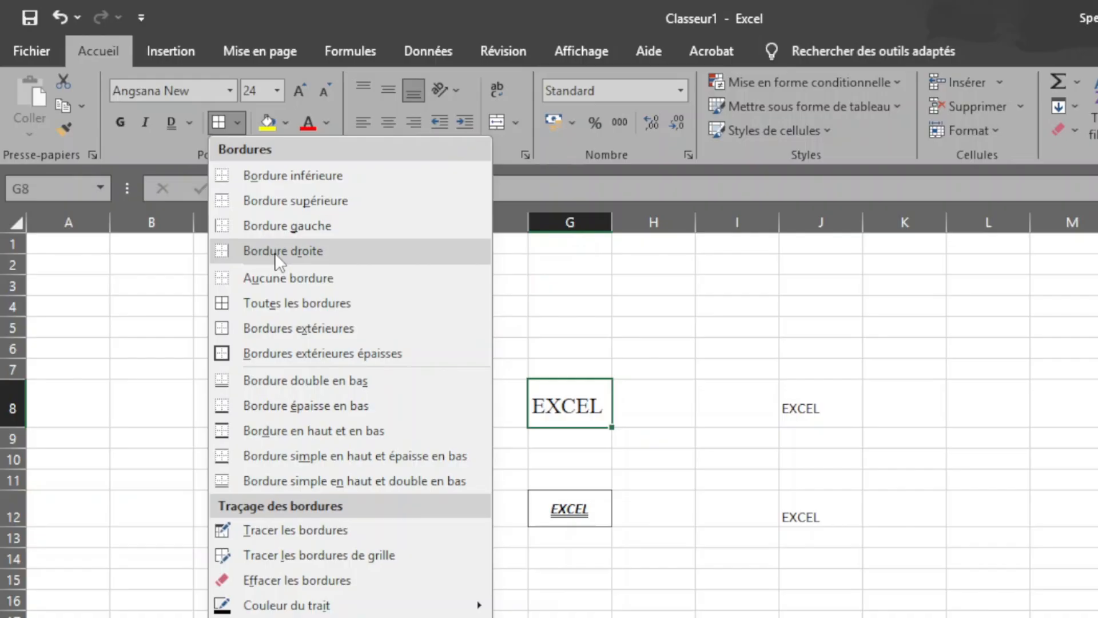
click(274, 252)
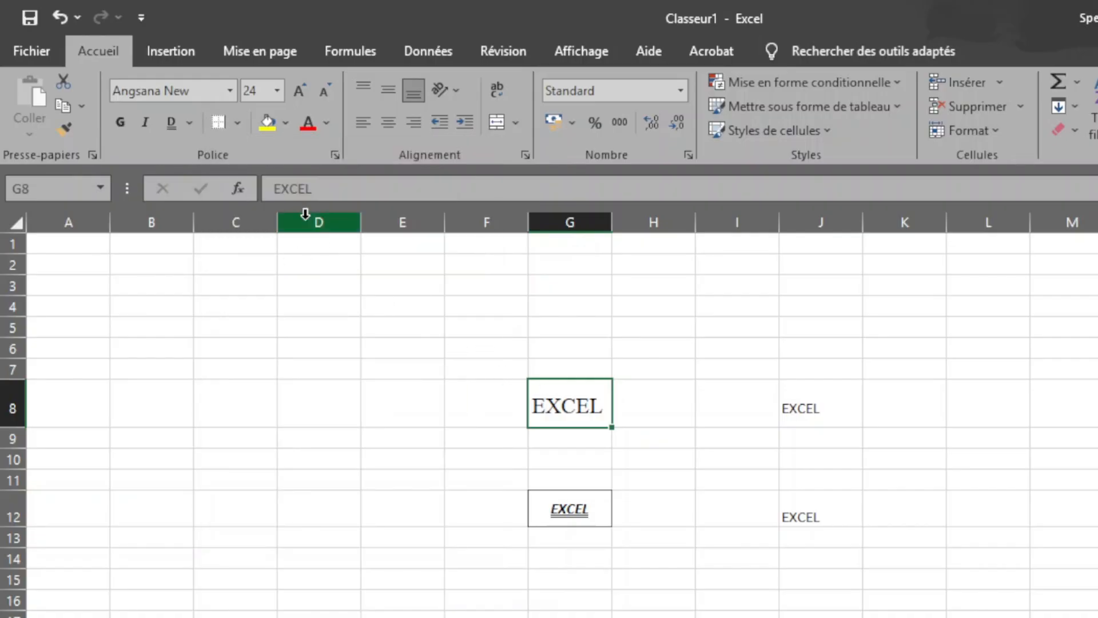
click(237, 122)
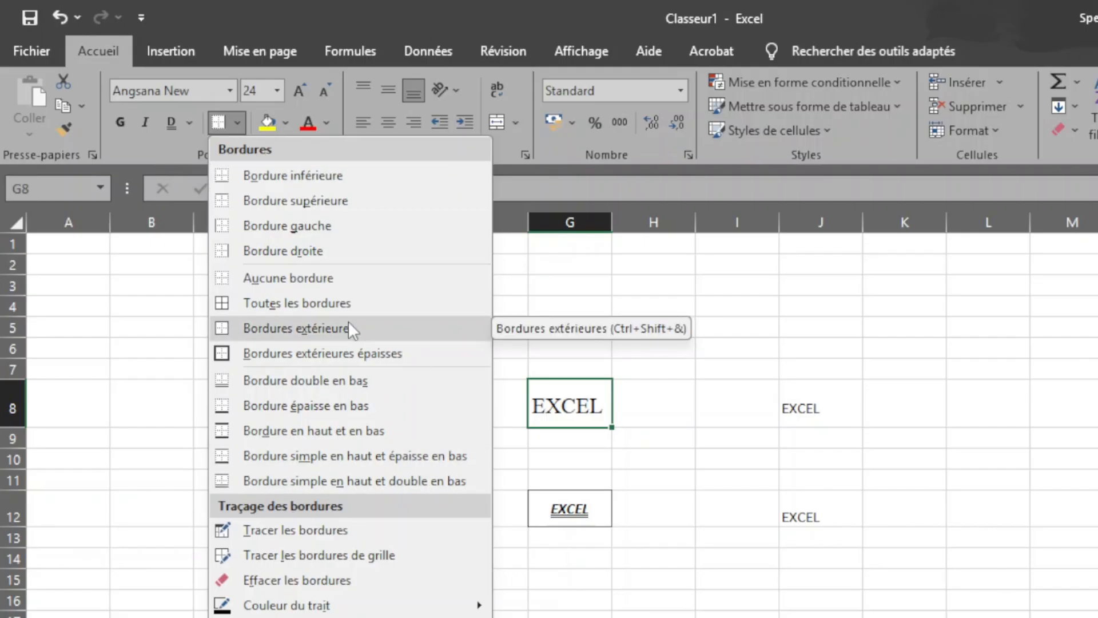
click(170, 312)
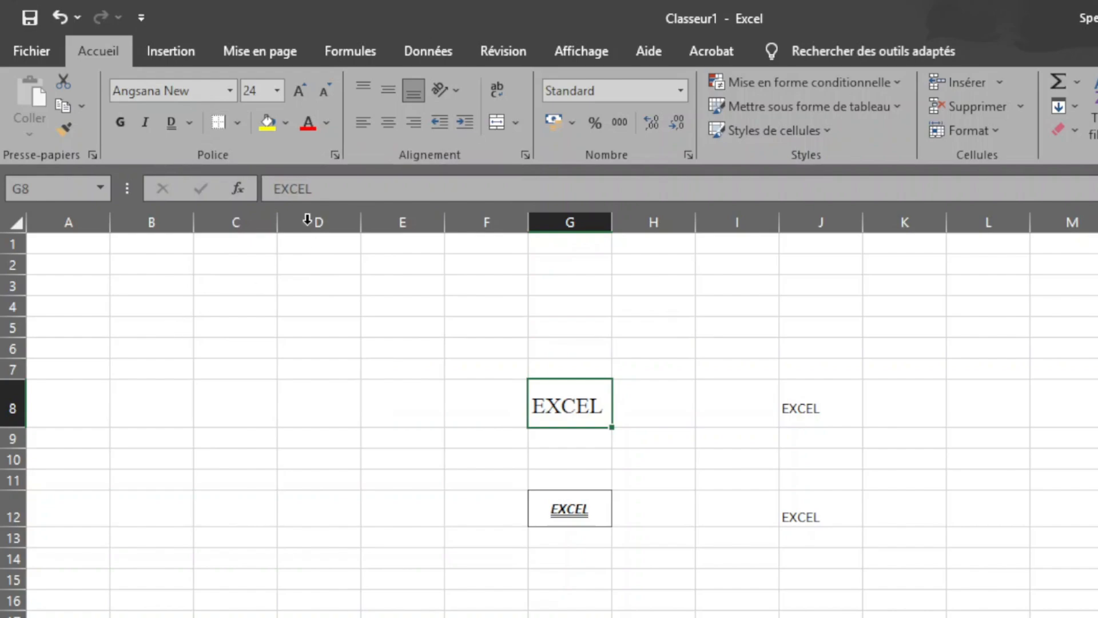
Step: Fill cell G8 with the standard yellow colour
click(289, 122)
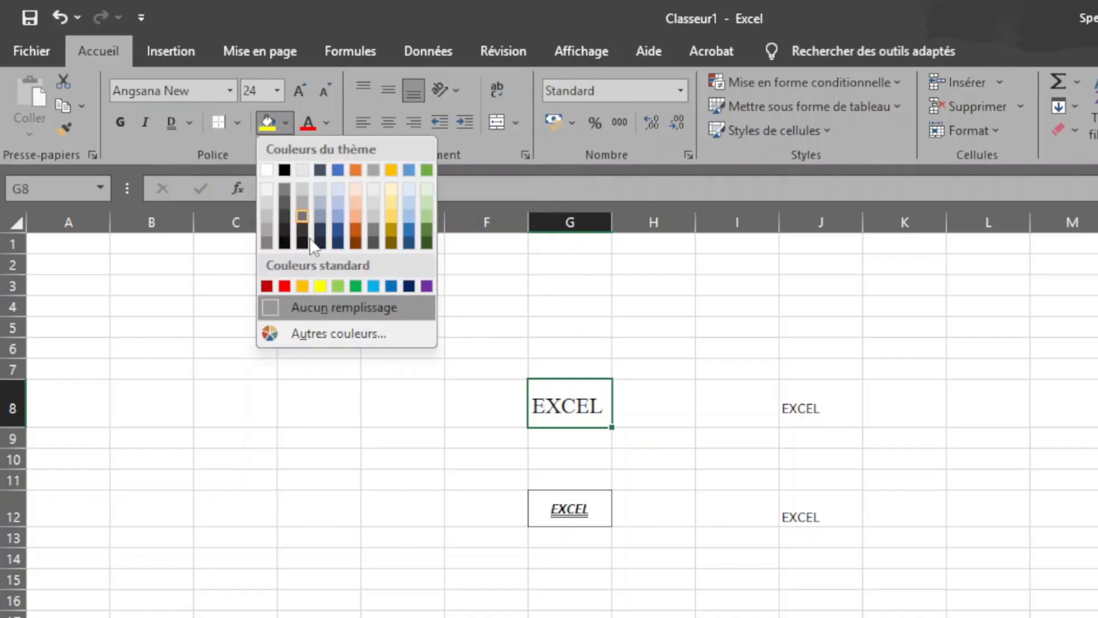
click(320, 286)
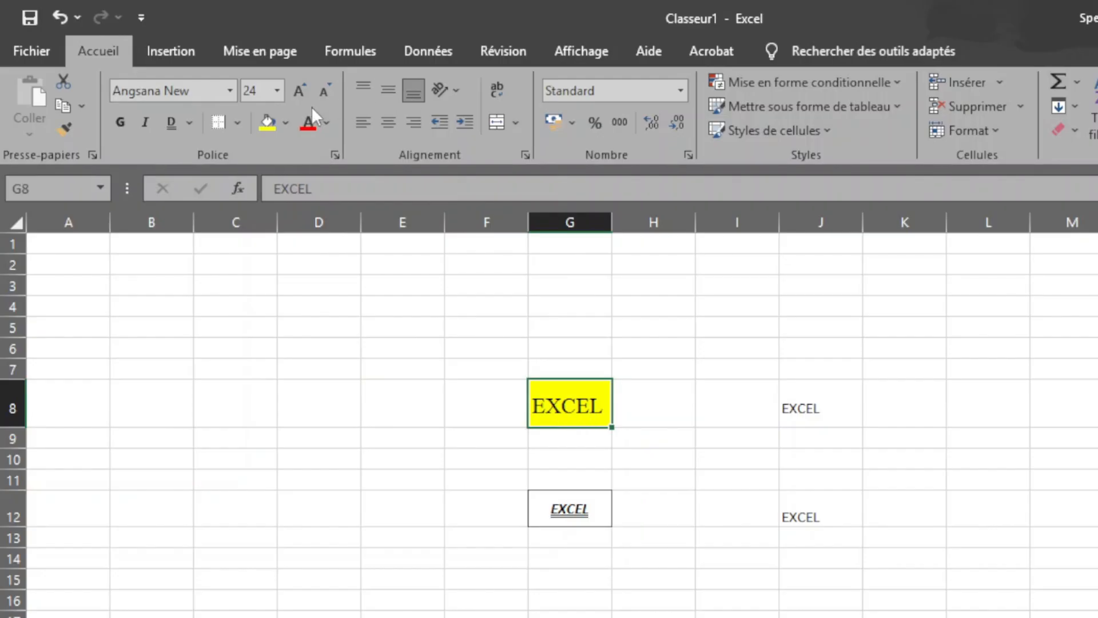
click(283, 123)
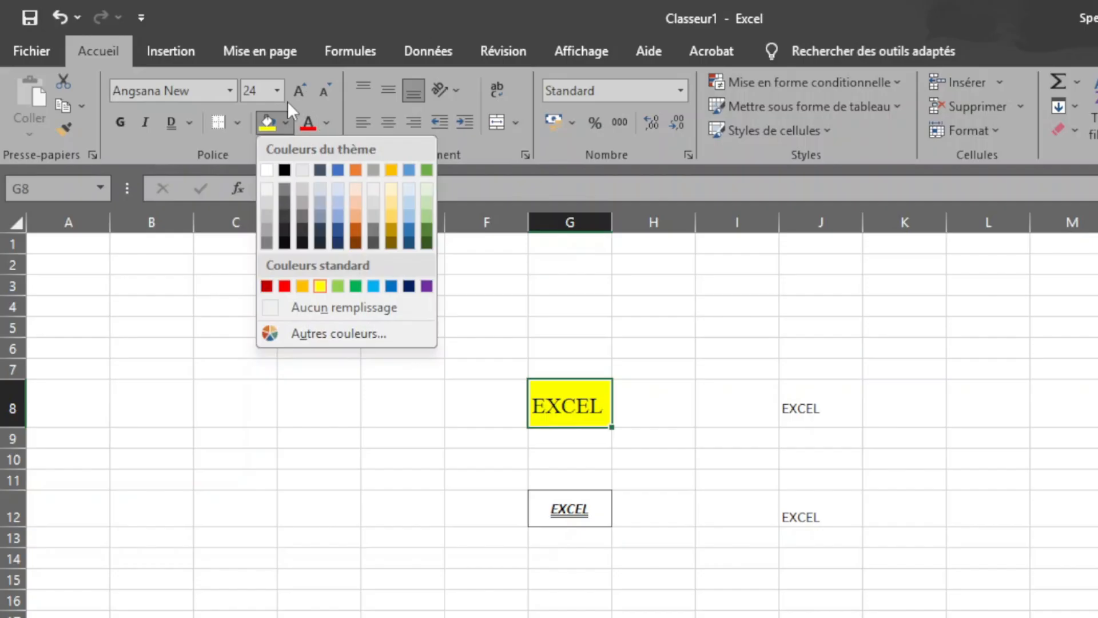
Step: Set the font colour of the text in cell G8 to standard red
click(326, 121)
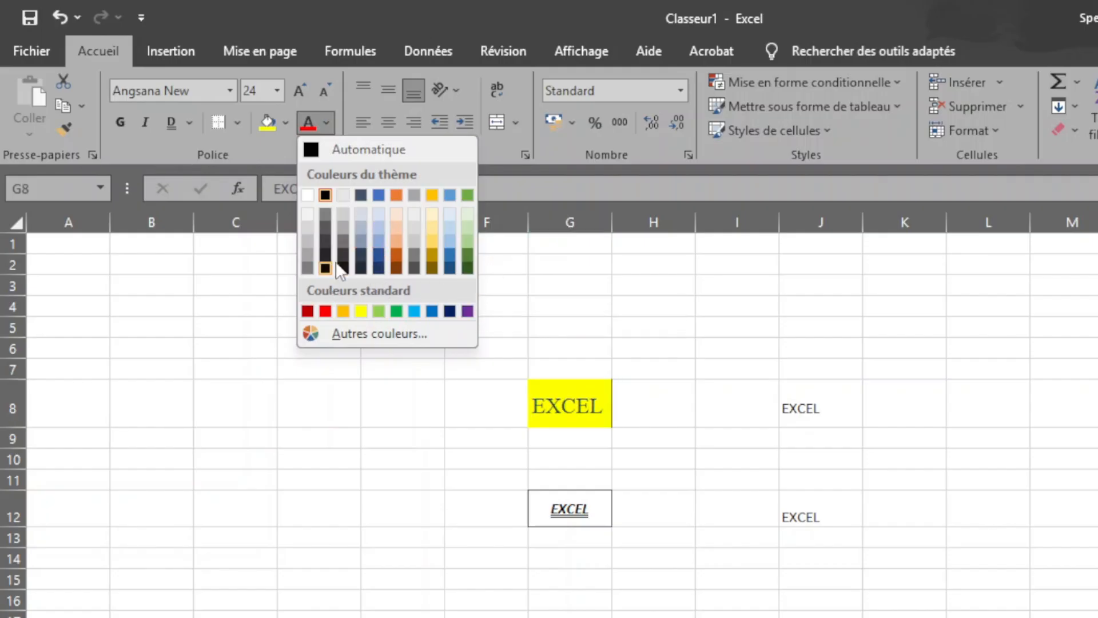
click(325, 311)
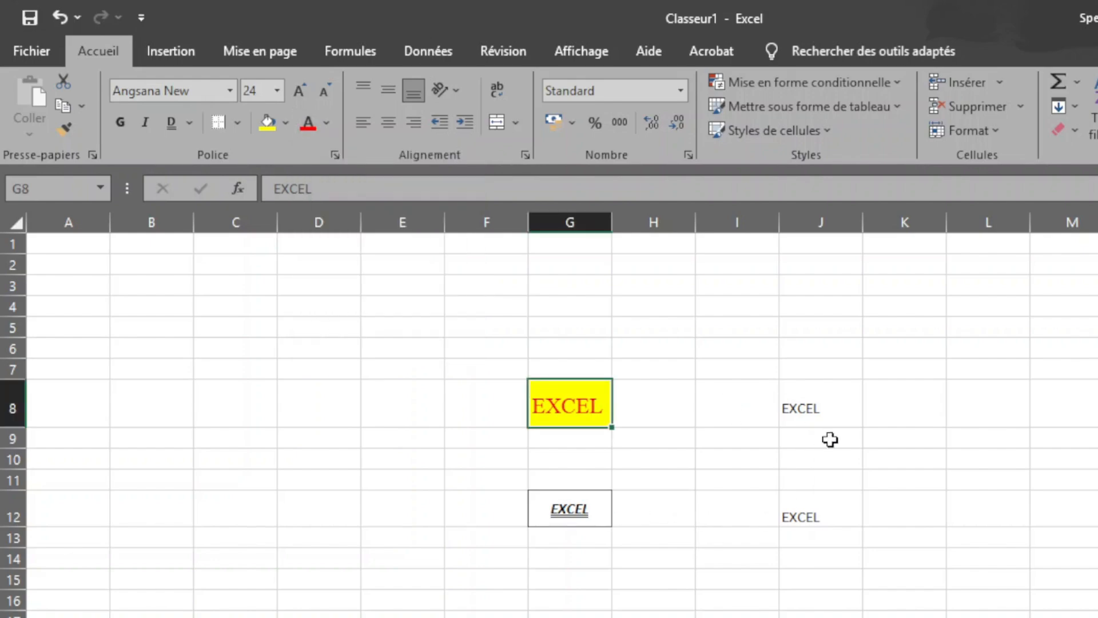
Step: Format the text in cell J8 as bold and italic with a single underline
click(820, 406)
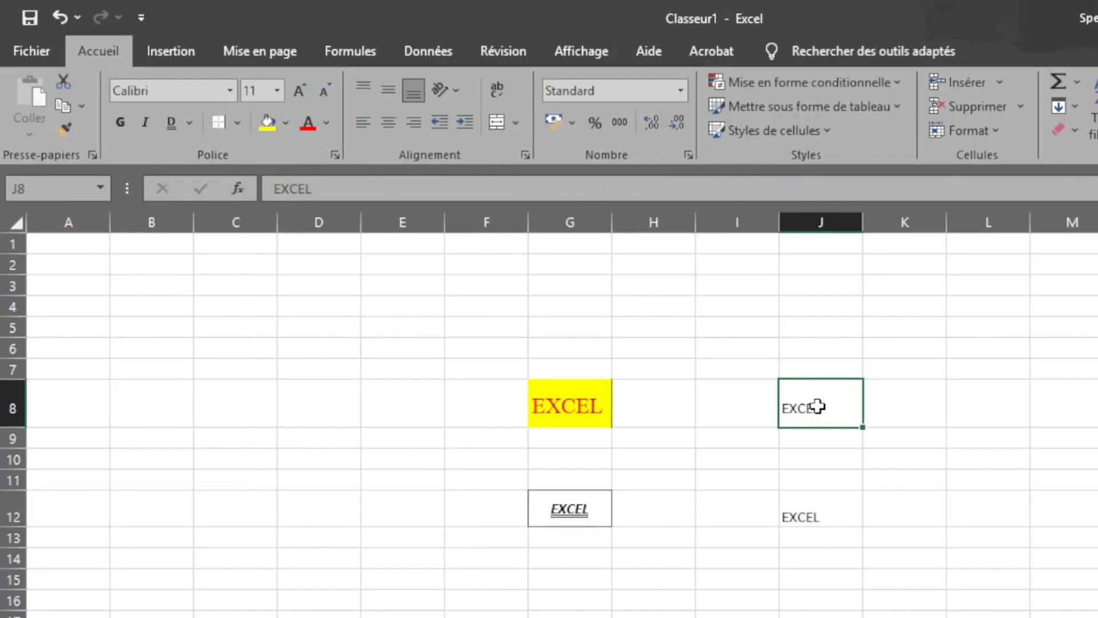
key(ctrl+g)
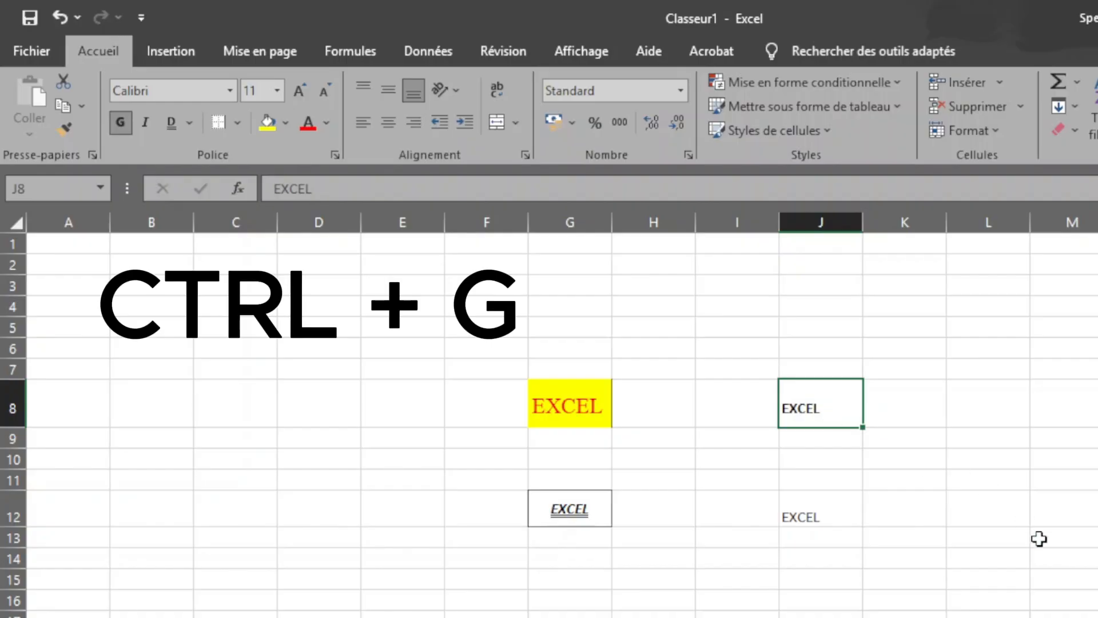
click(822, 515)
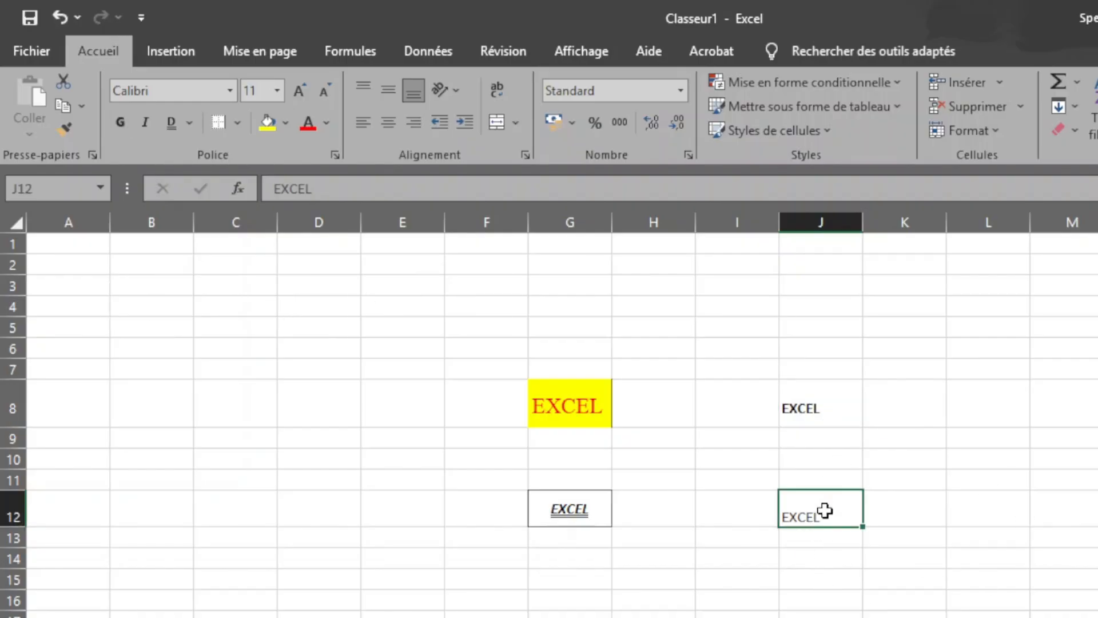
click(824, 412)
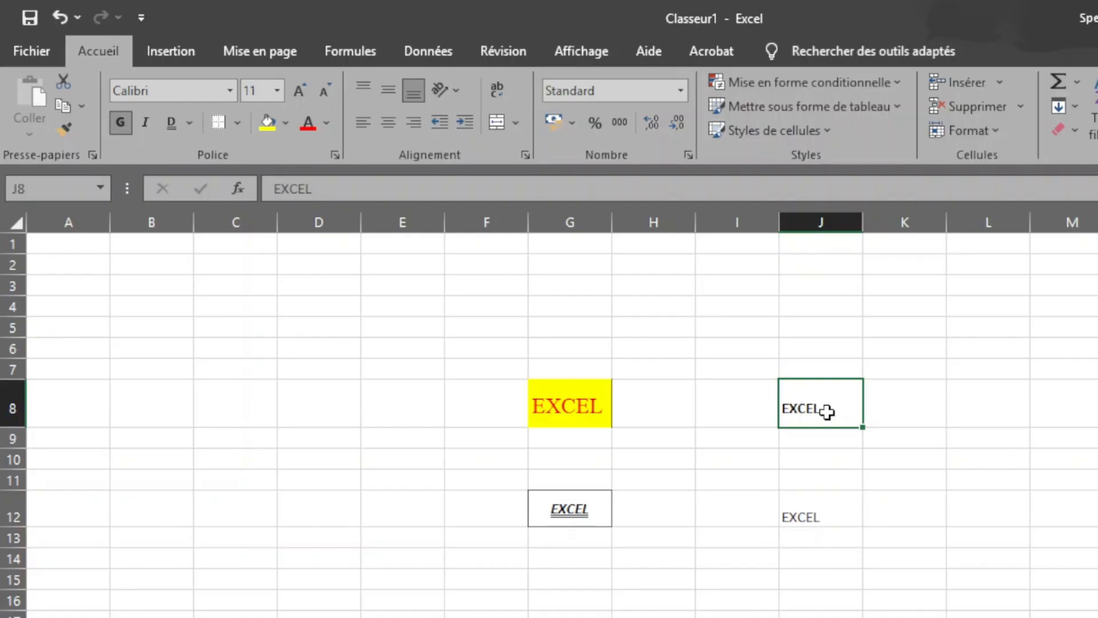
key(ctrl+i)
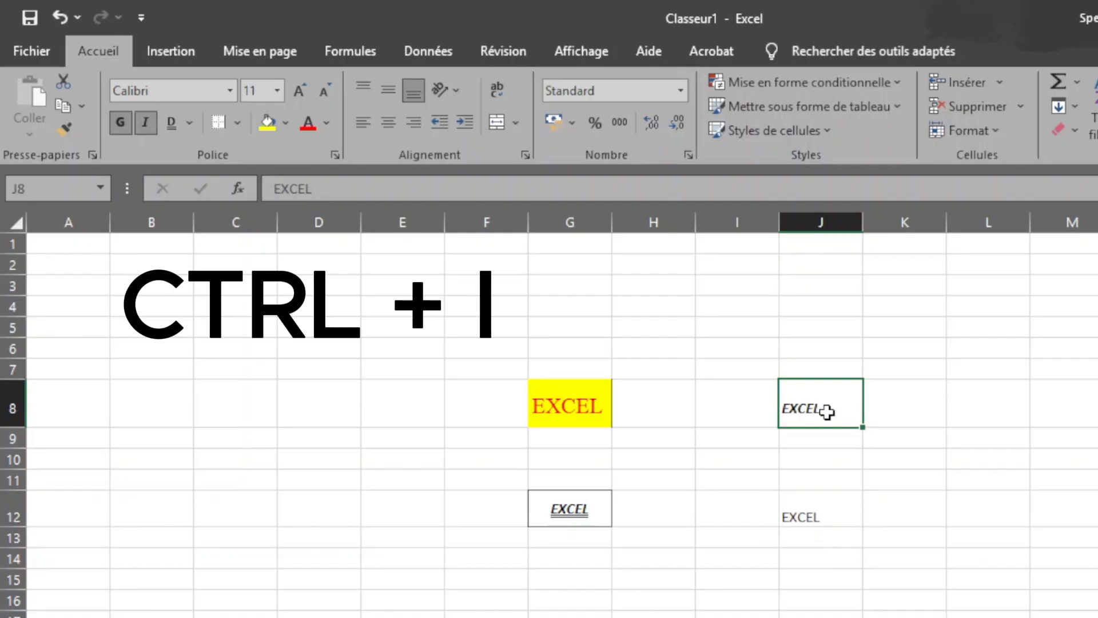
key(ctrl+u)
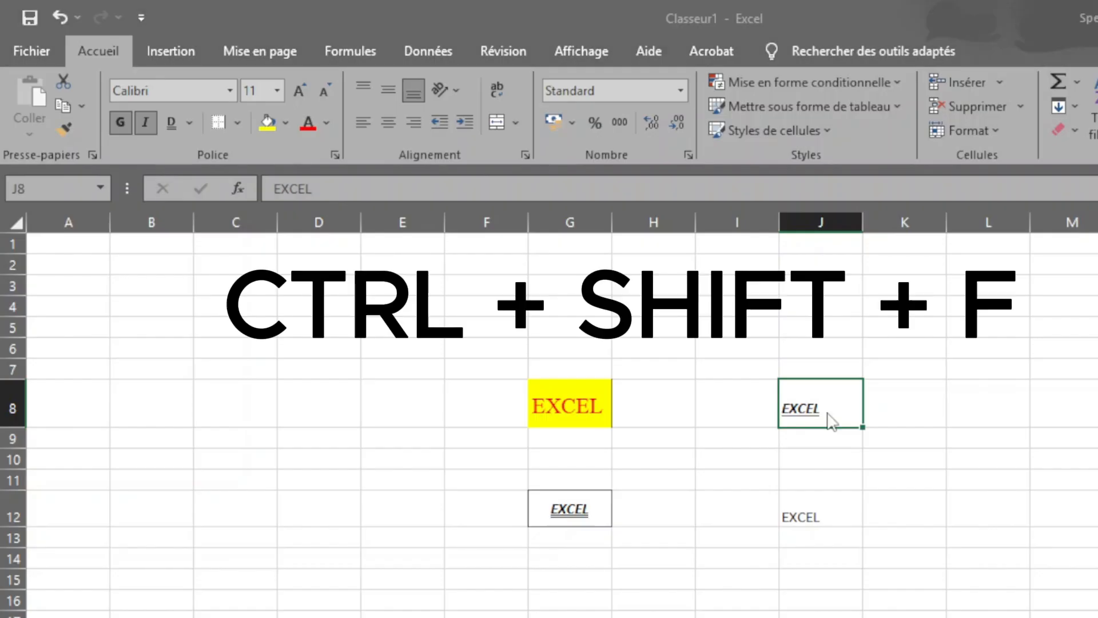
Step: Look at the font settings of cell J8 in the Format de cellule dialog and leave it without changing anything
key(ctrl+shift+f)
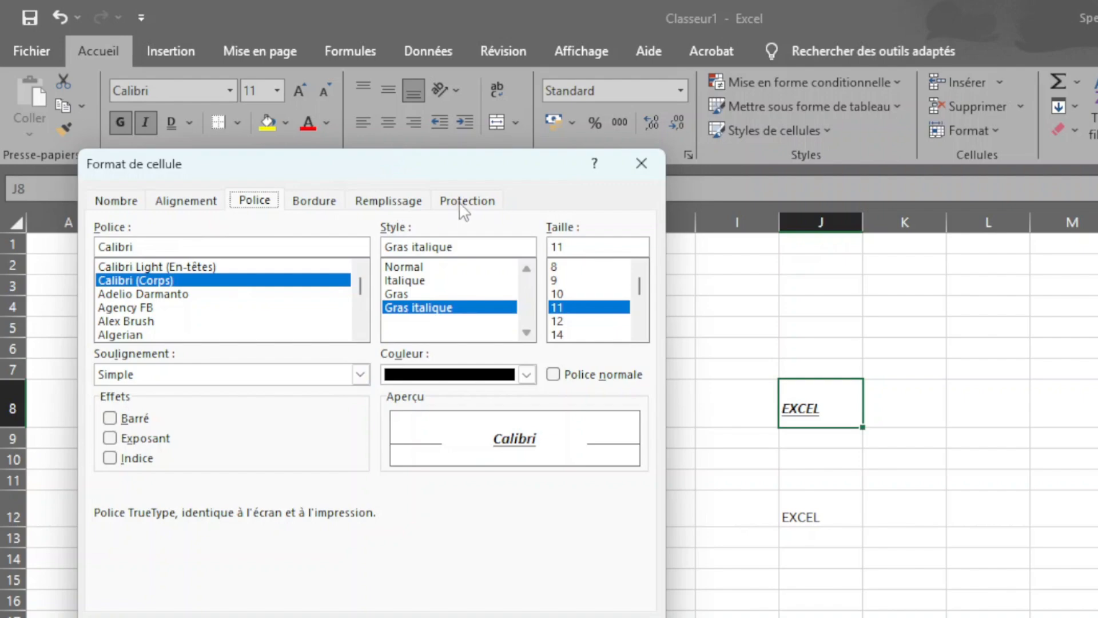
click(641, 164)
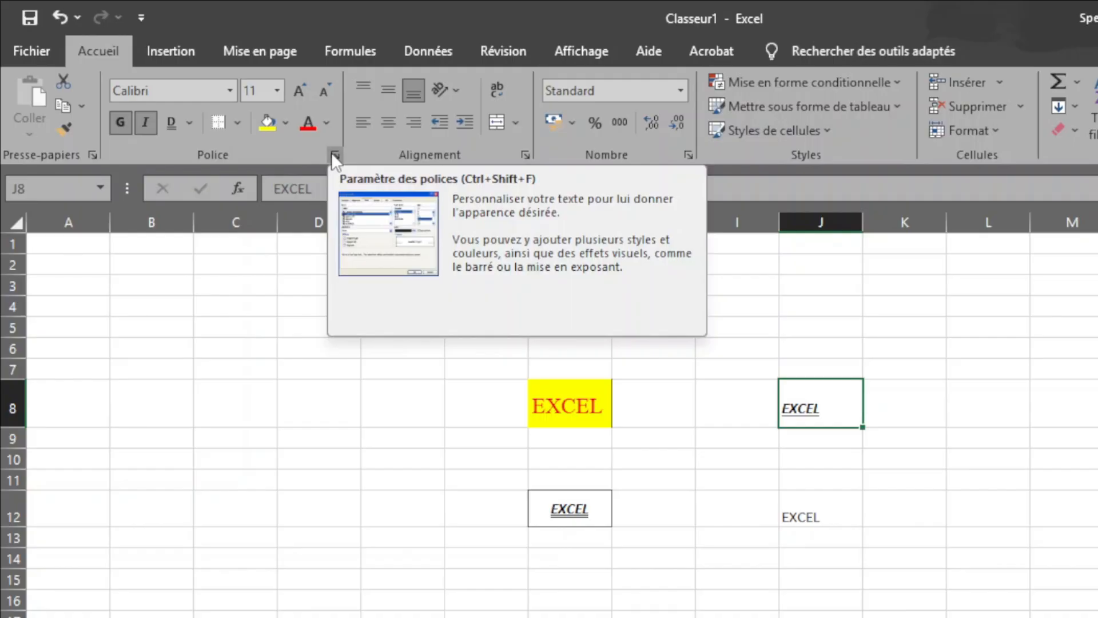
click(332, 153)
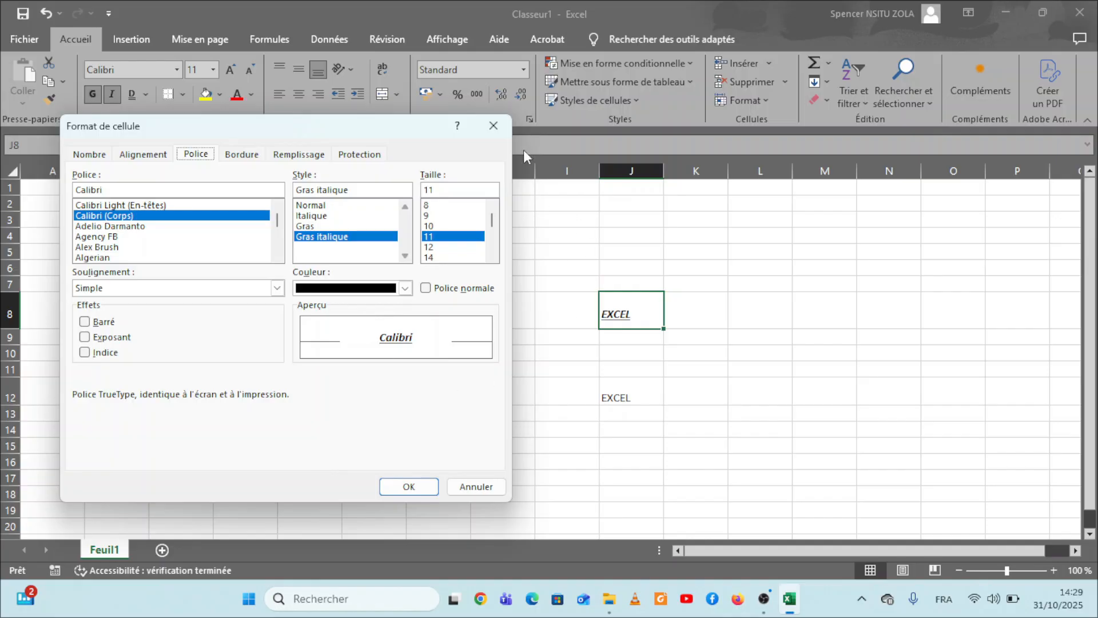
click(504, 133)
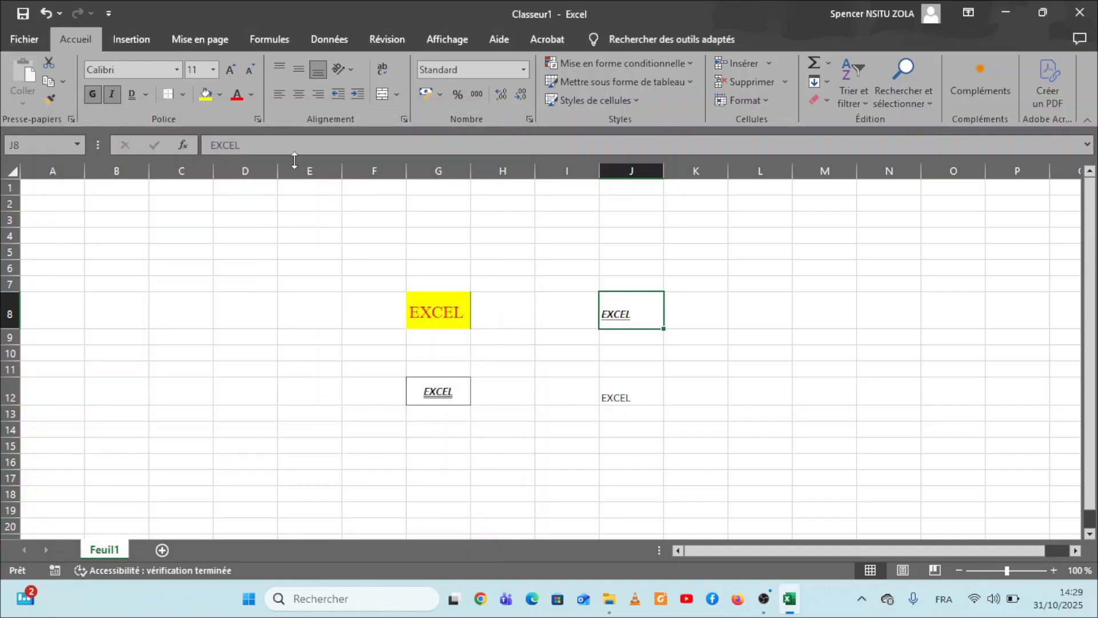
click(259, 119)
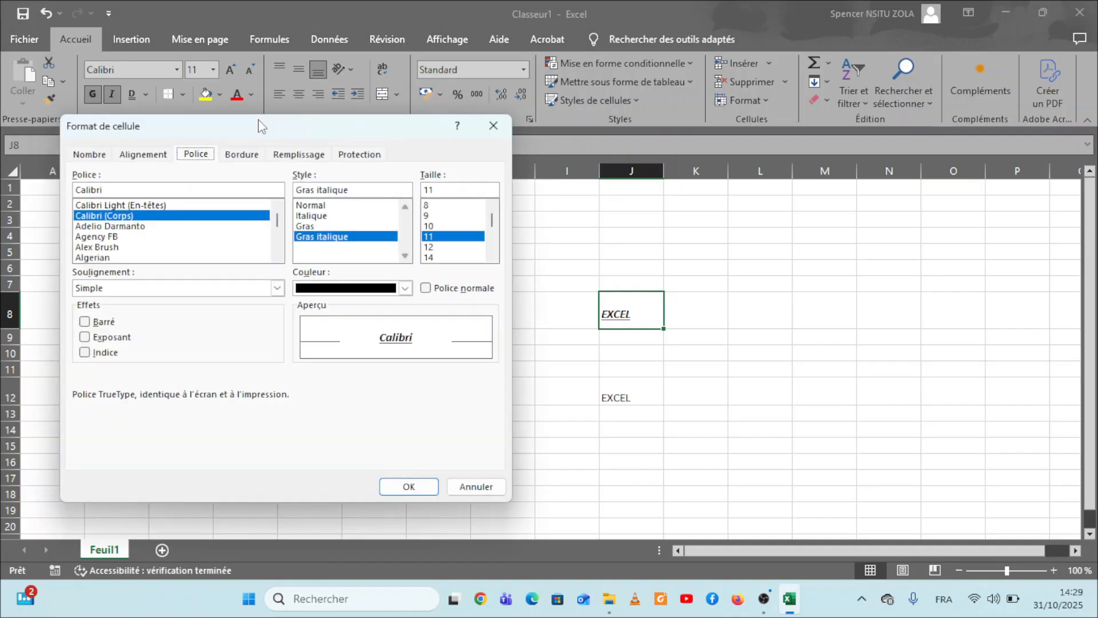
click(495, 128)
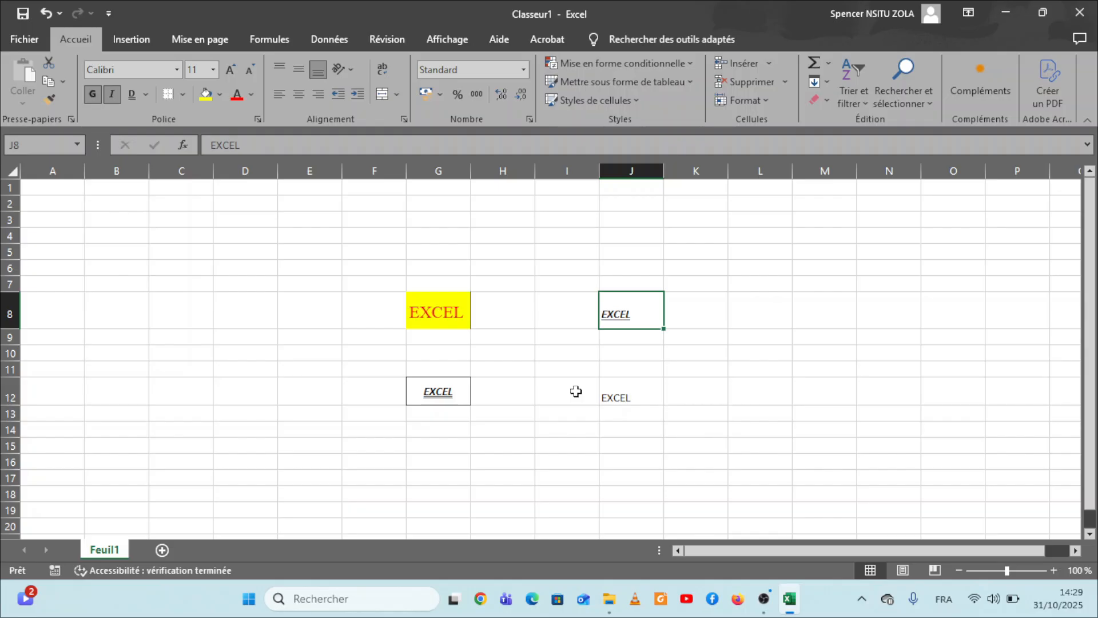
key(ctrl+shift+f)
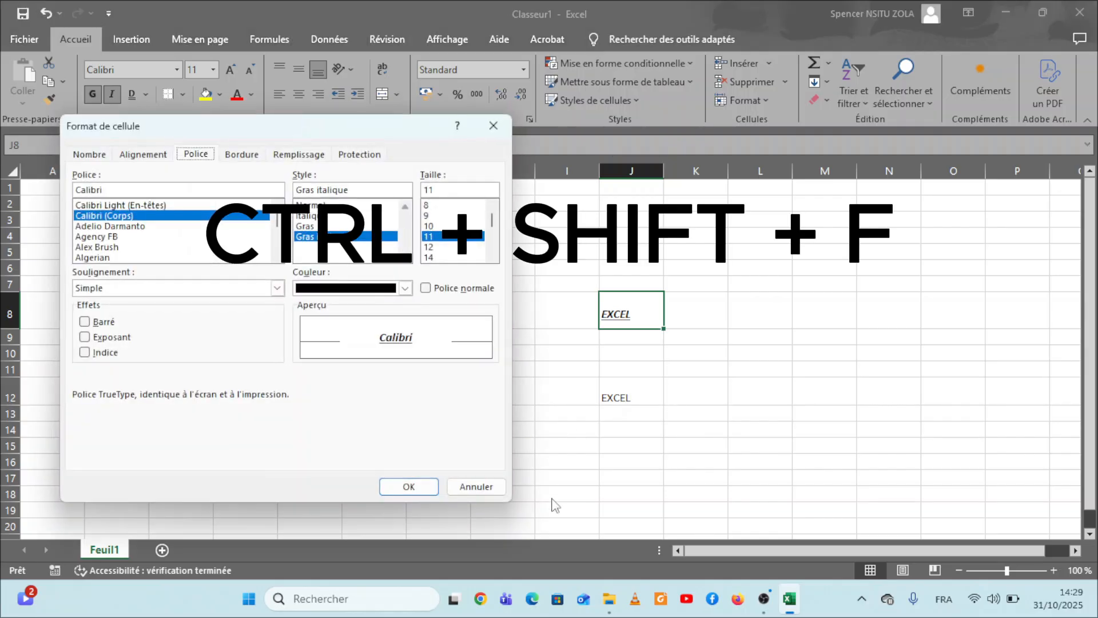
click(477, 487)
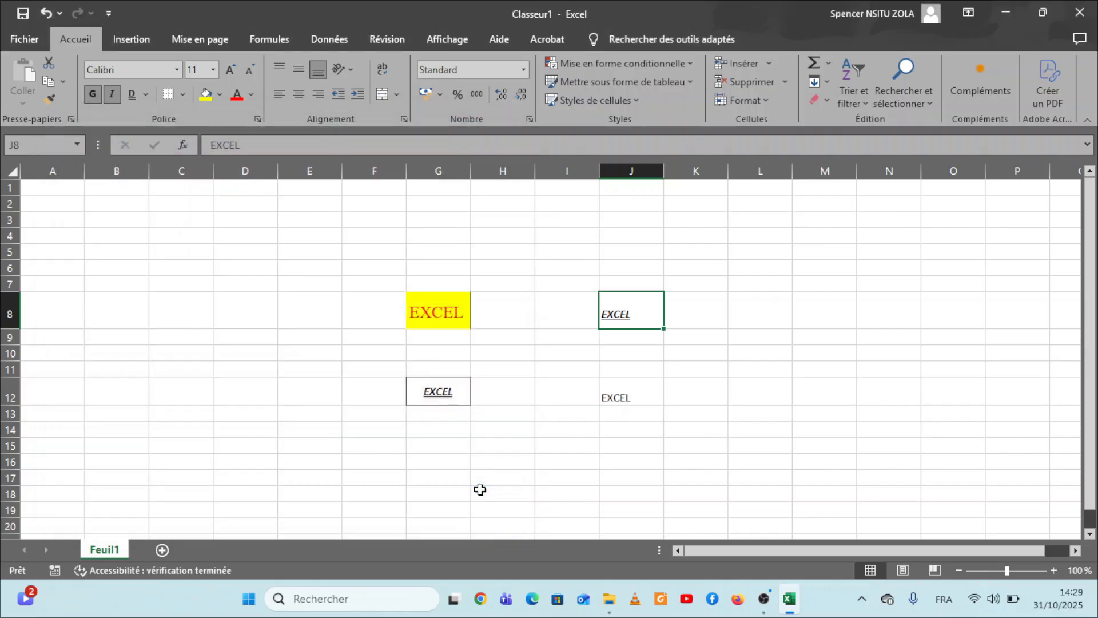
Step: Open the Format de cellule dialog for cell J8 and examine number categories including Nombre, Monétaire, Comptabilité, Date, Heure and Spécial
right_click(635, 312)
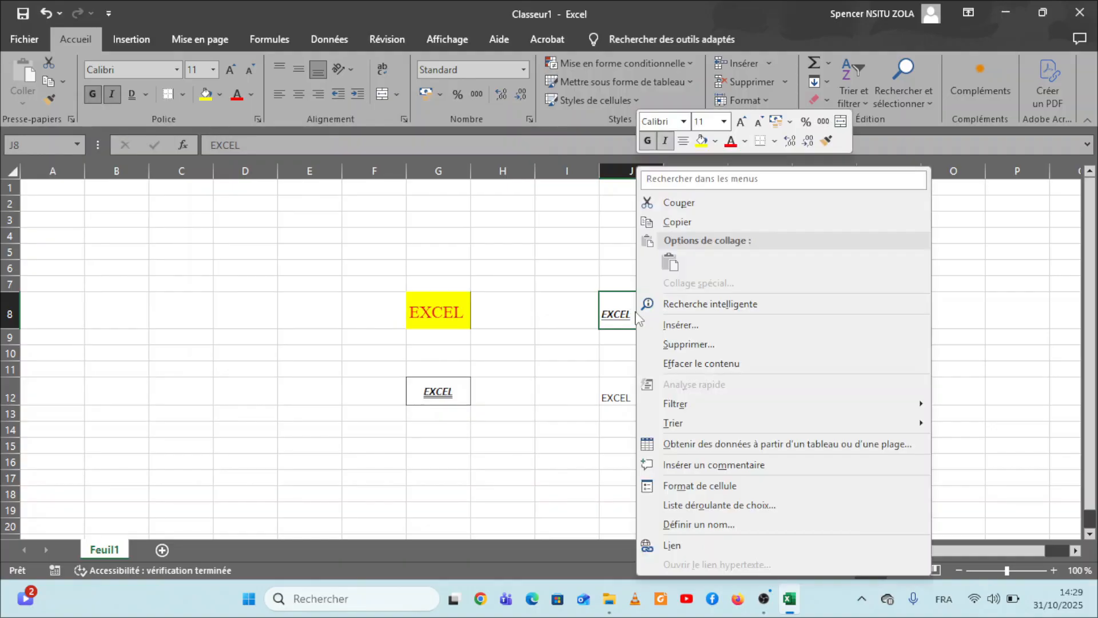
click(700, 486)
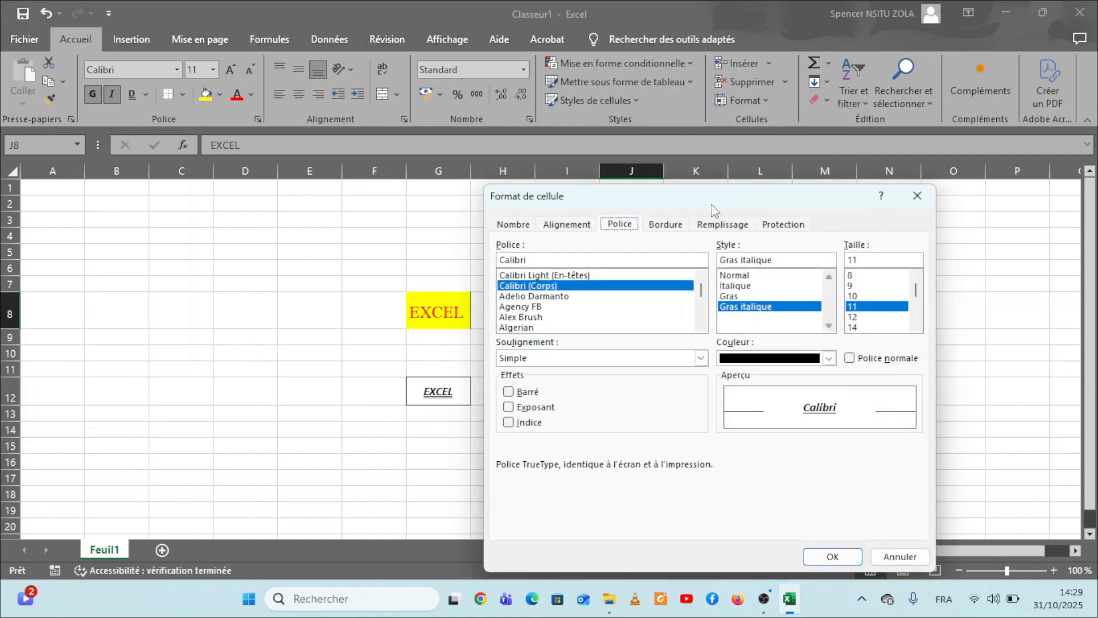
drag(713, 203, 374, 153)
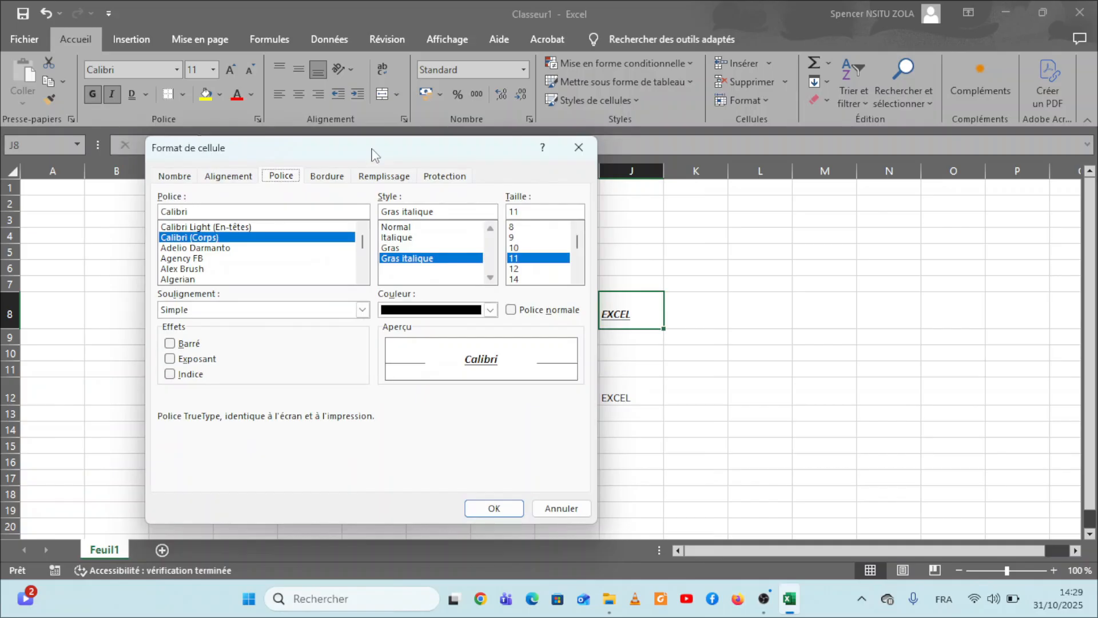
click(171, 177)
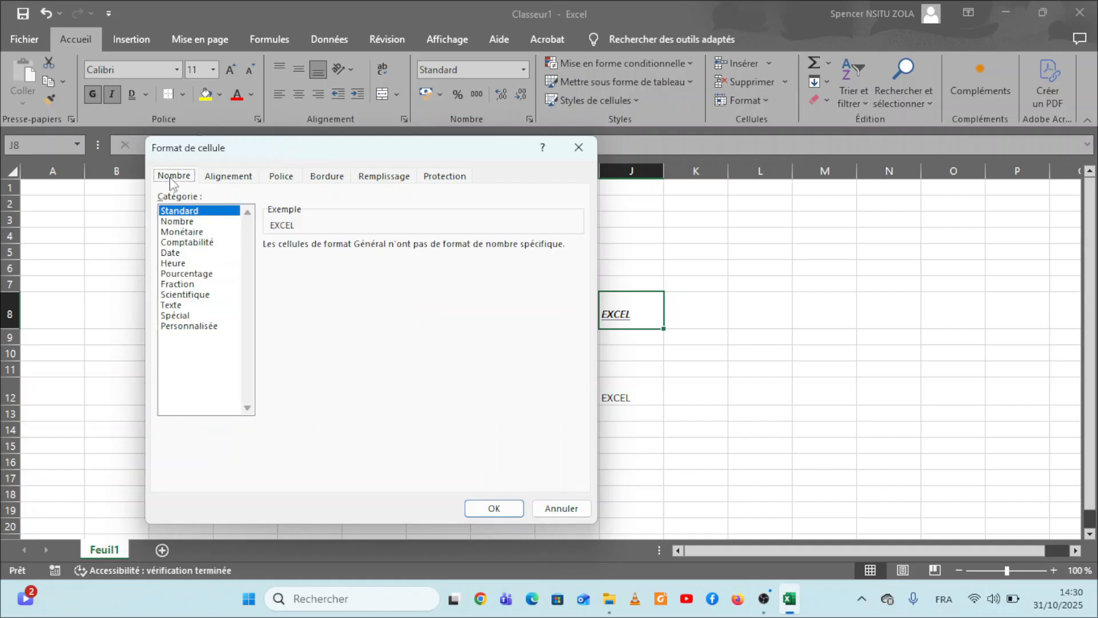
click(186, 221)
click(188, 231)
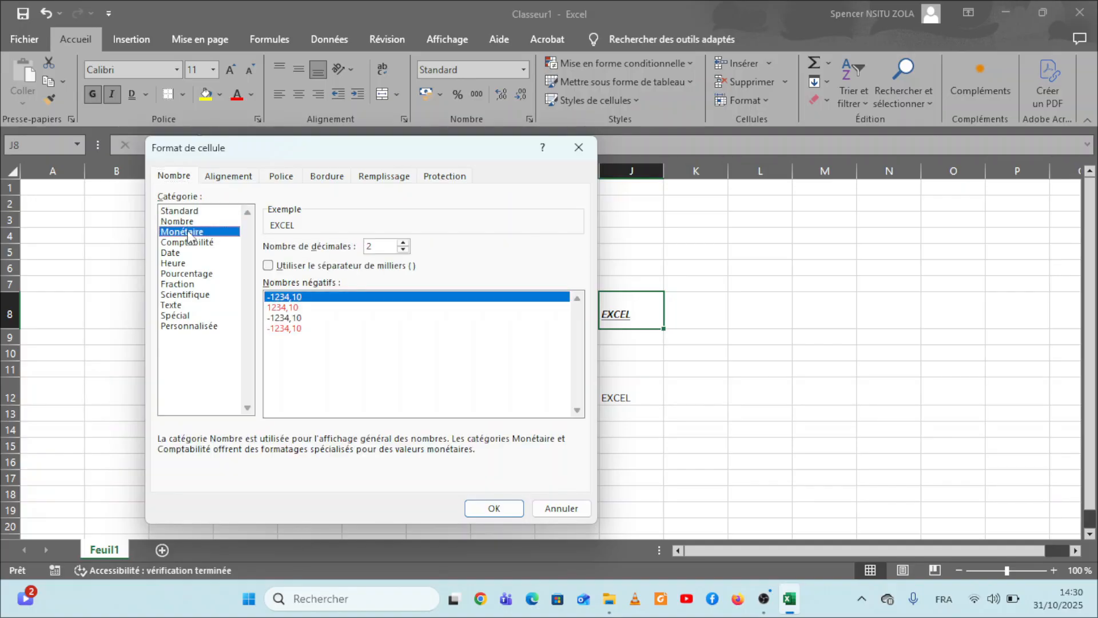
click(209, 245)
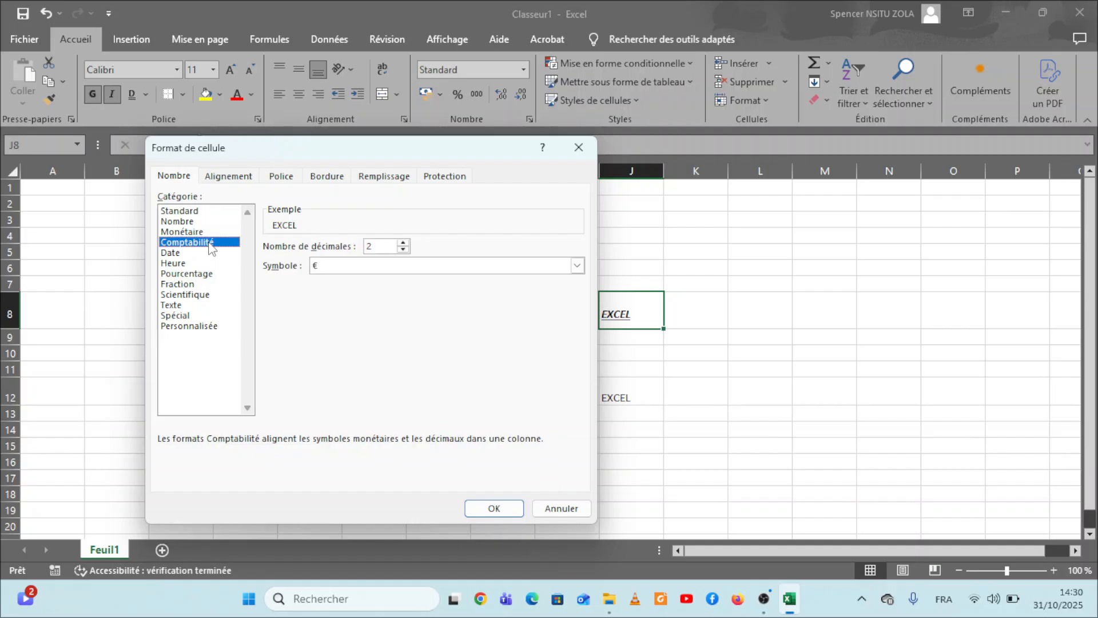
click(168, 255)
click(182, 264)
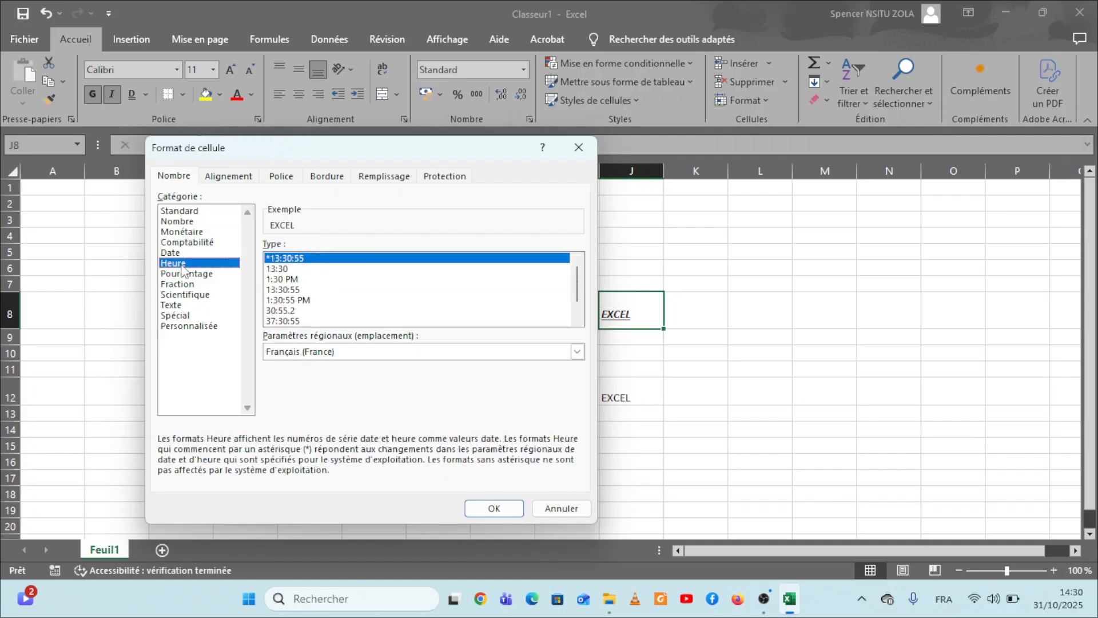
click(185, 315)
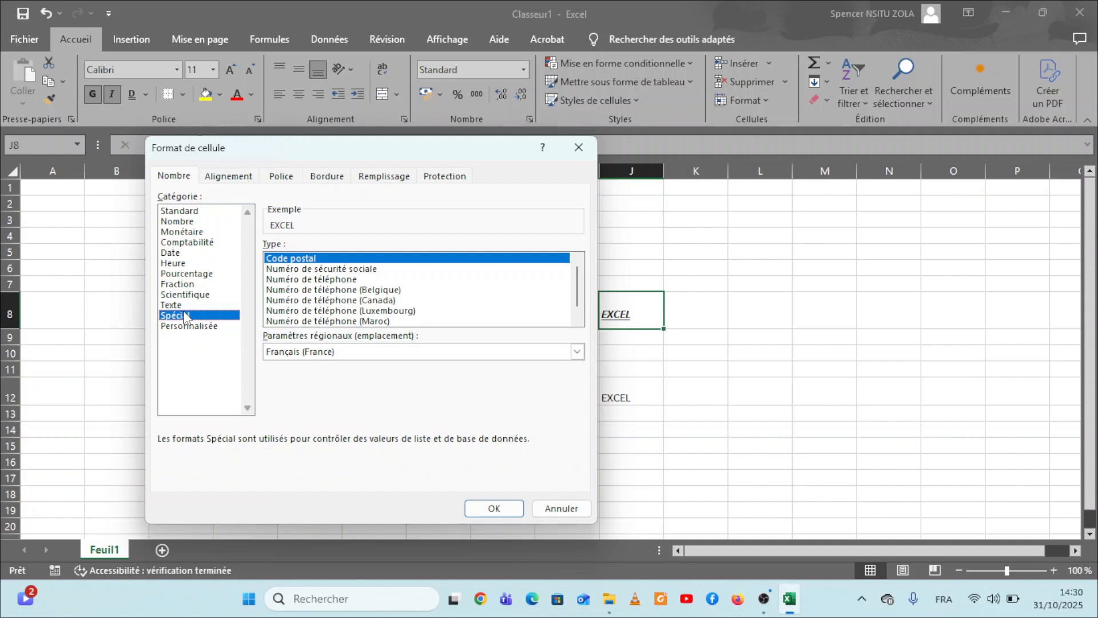
Step: Review the number categories again from Standard through Pourcentage and Personnalisée, ending with Texte selected
click(191, 212)
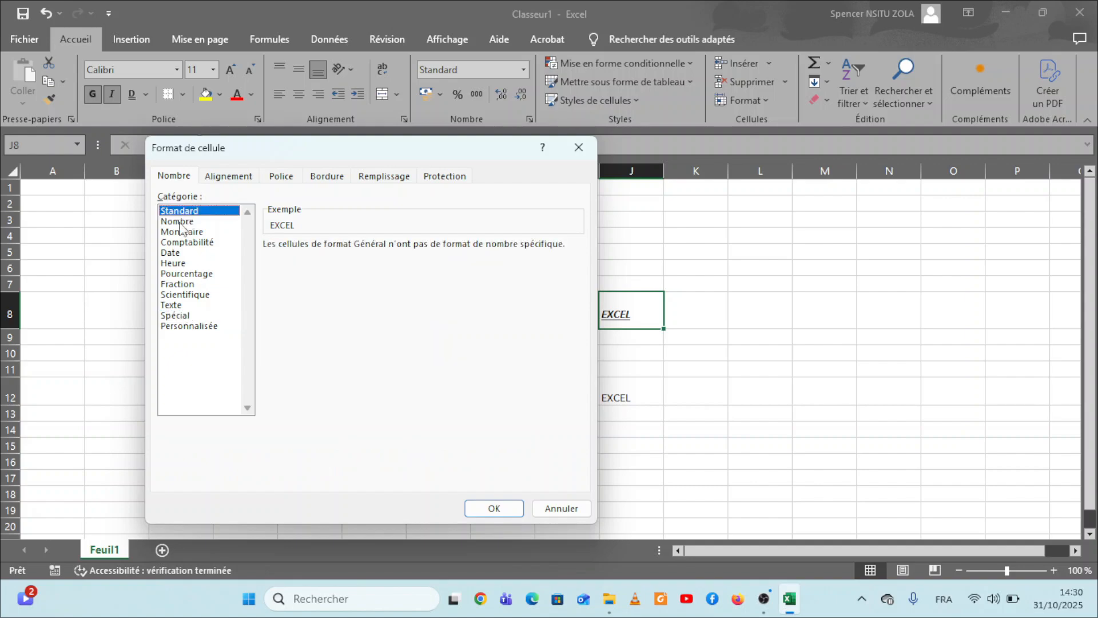
click(178, 222)
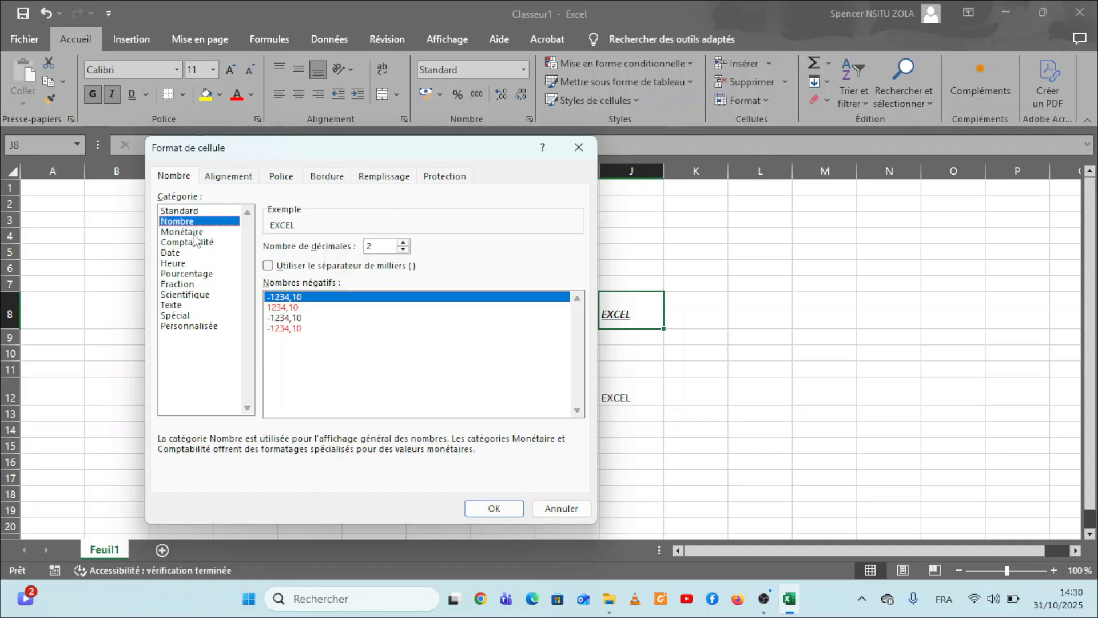
click(193, 233)
click(200, 243)
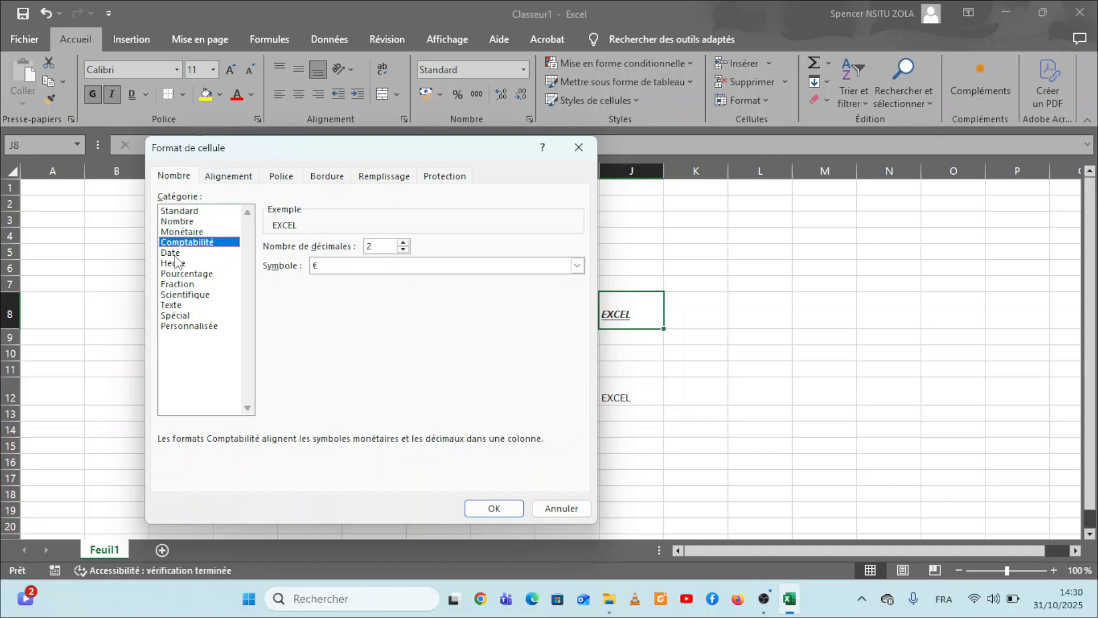
click(175, 254)
click(187, 264)
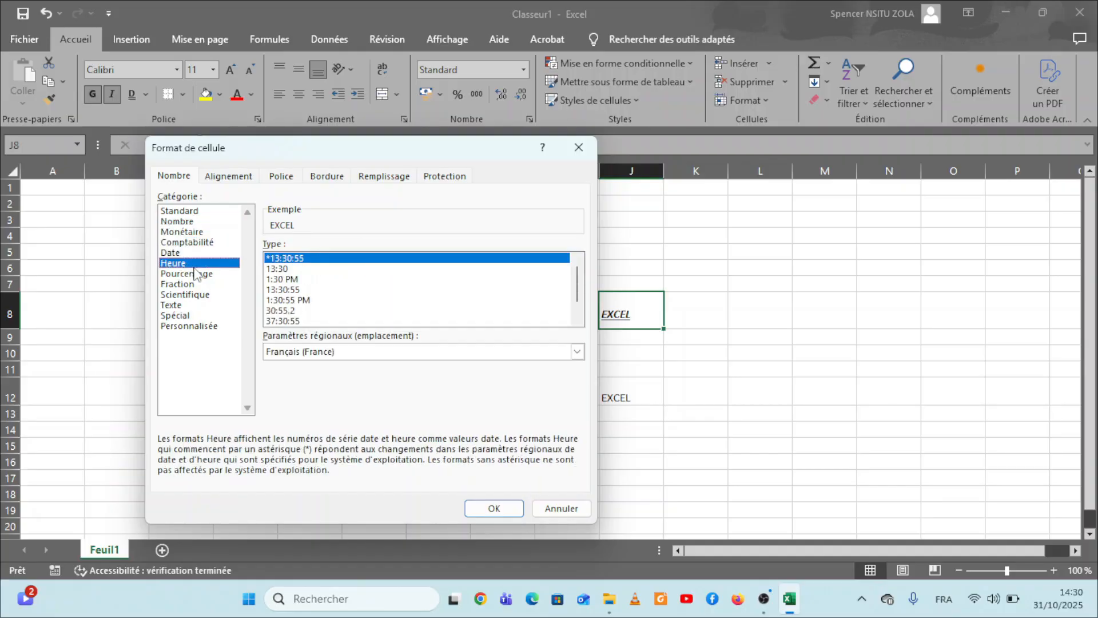
click(197, 275)
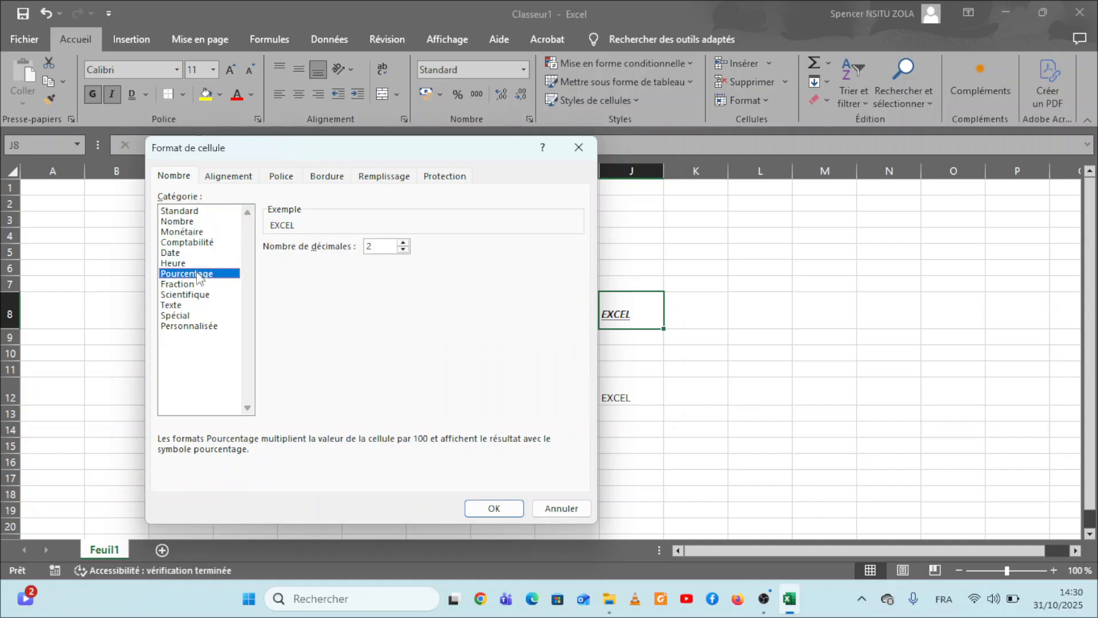
click(183, 326)
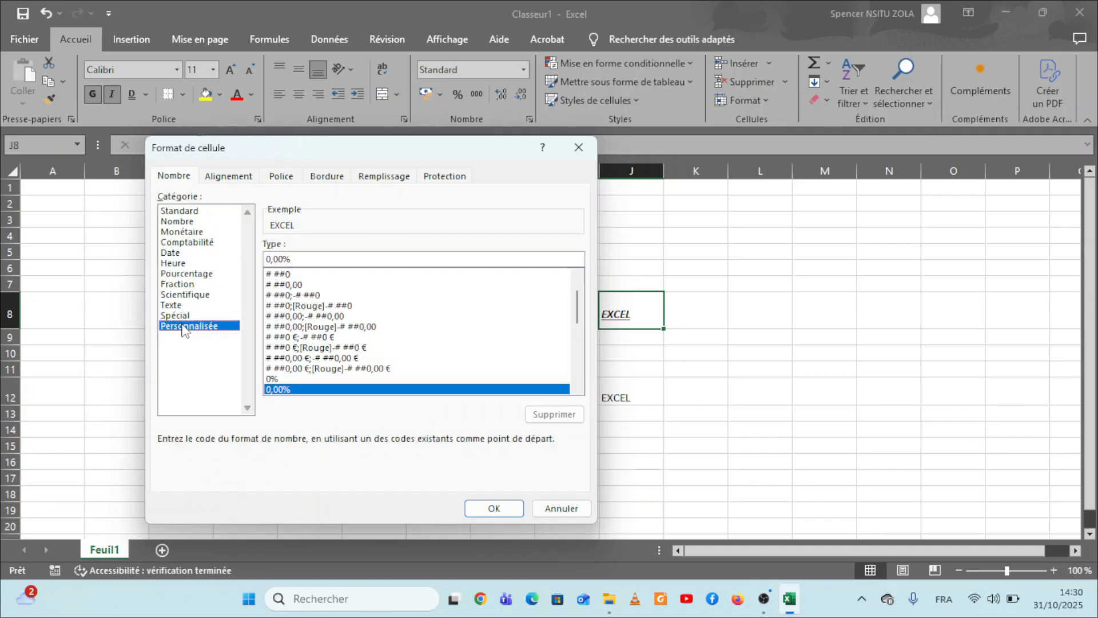
click(180, 306)
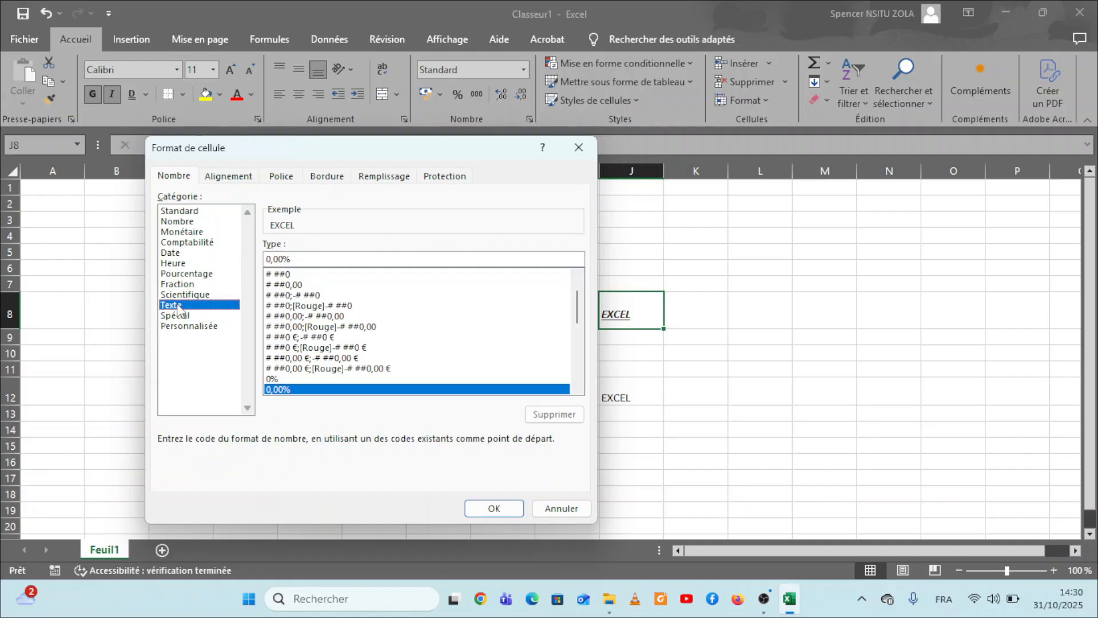
Step: In the alignment settings for cell J8, try the text orientation De gauche à droite and set it to De droite à gauche
click(225, 181)
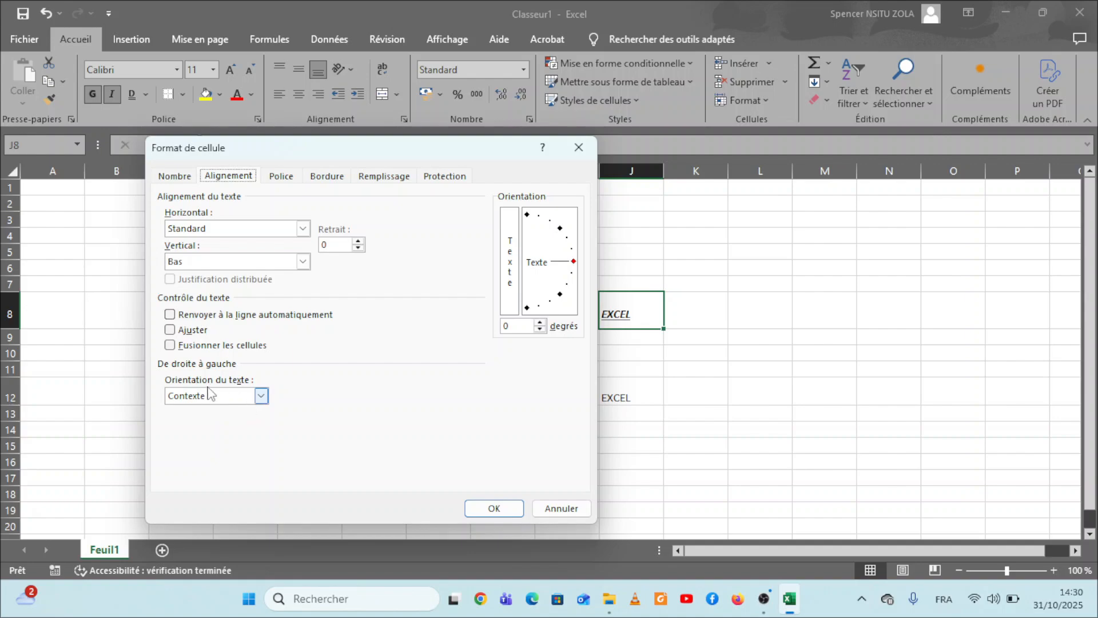
click(262, 397)
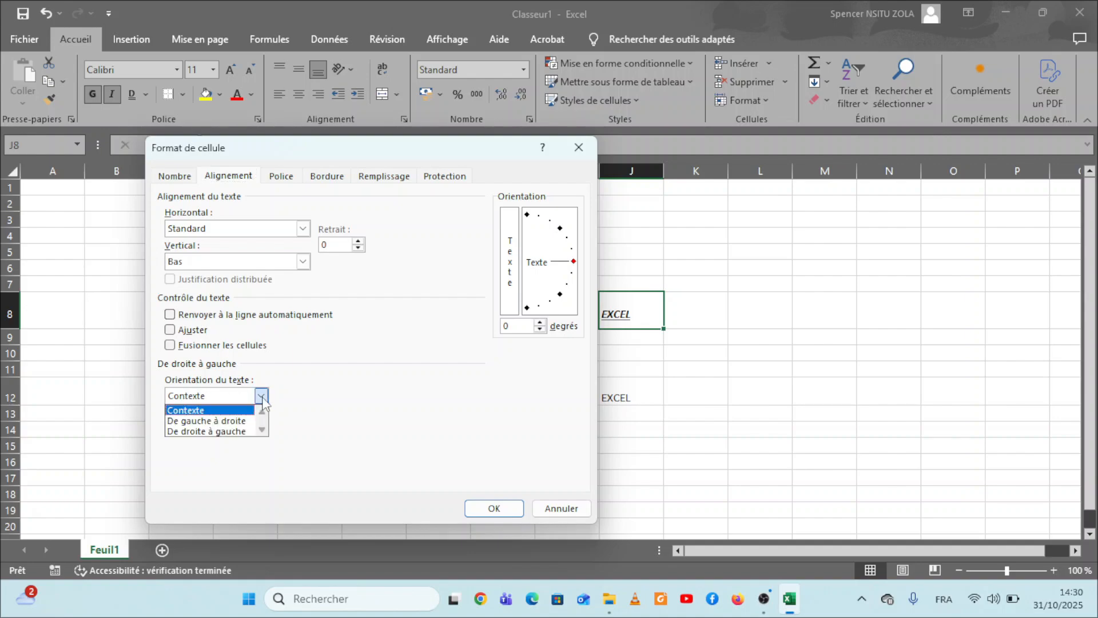
click(231, 423)
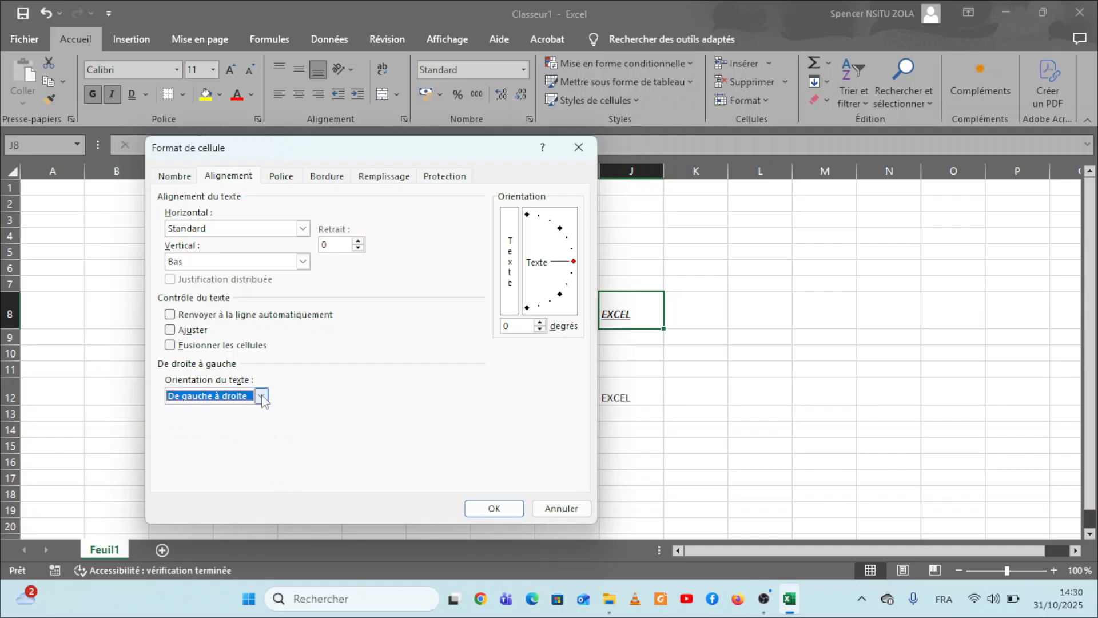
click(262, 396)
click(239, 437)
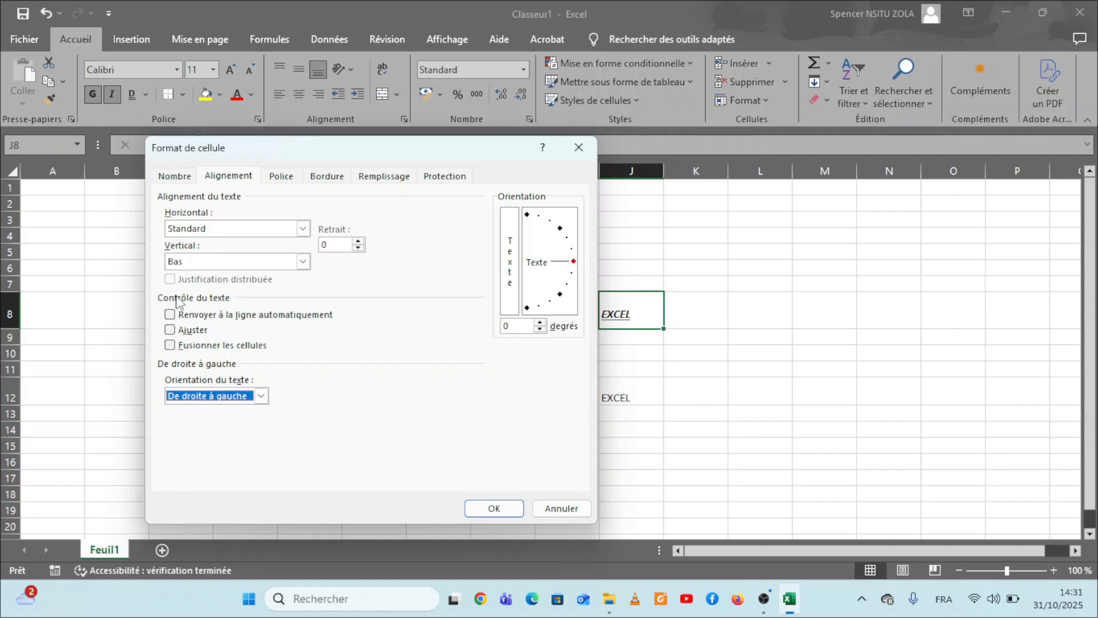
Step: Try the Fusionner les cellules and Ajuster text controls for cell J8 and clear both options
click(170, 345)
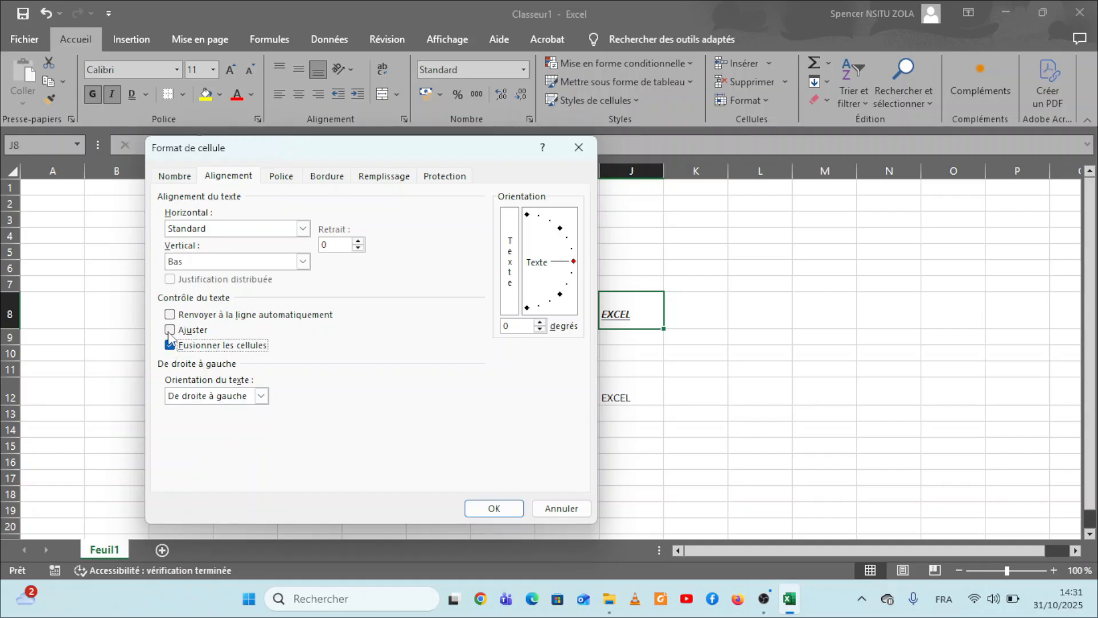
click(170, 330)
click(170, 345)
click(170, 330)
Step: In the font settings for cell J8, try the Barré effect and look through the underline and colour choices
click(282, 177)
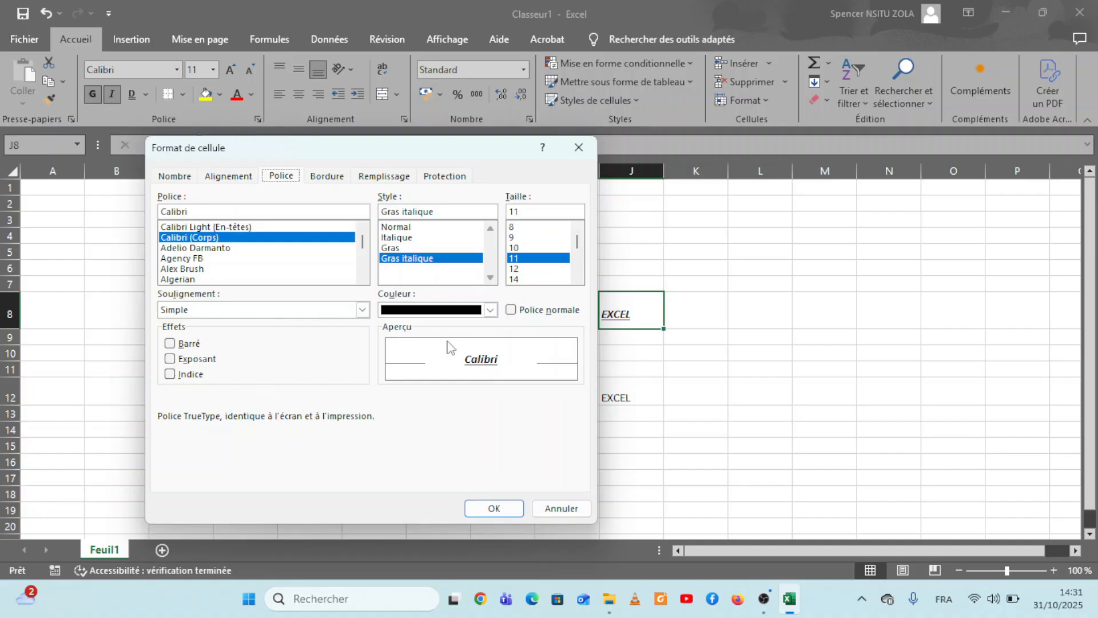
click(170, 344)
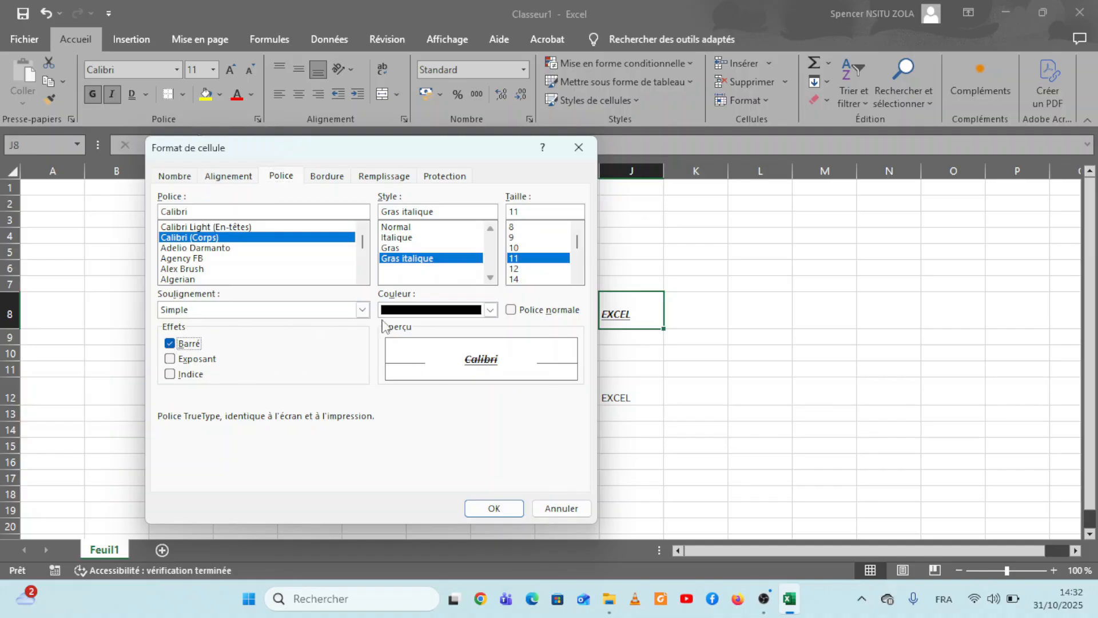
click(362, 311)
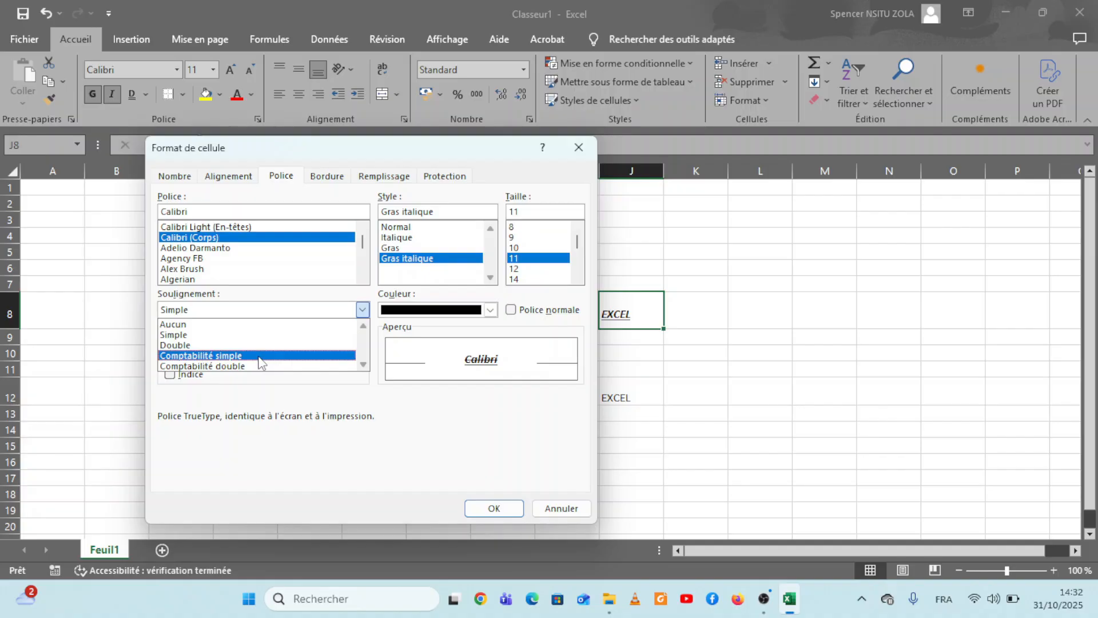
click(362, 310)
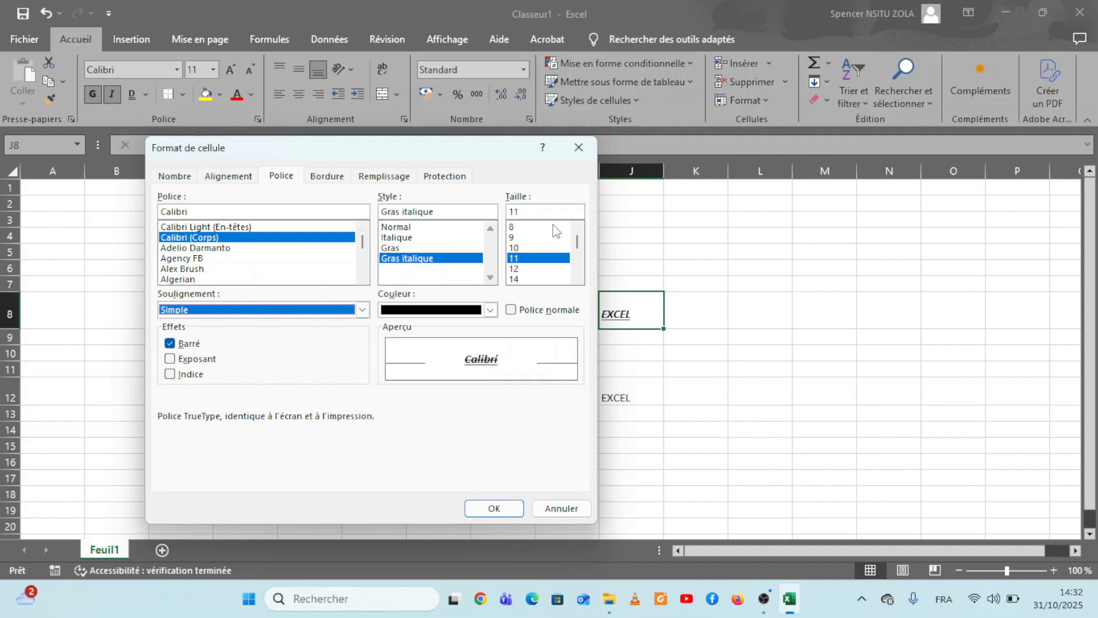
click(491, 312)
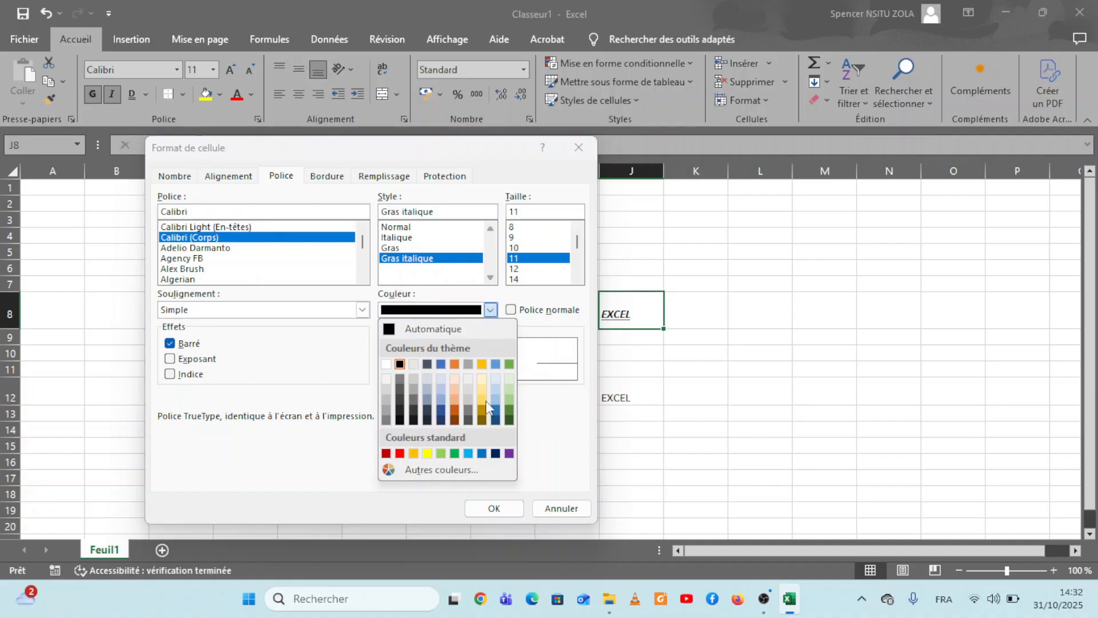
click(491, 312)
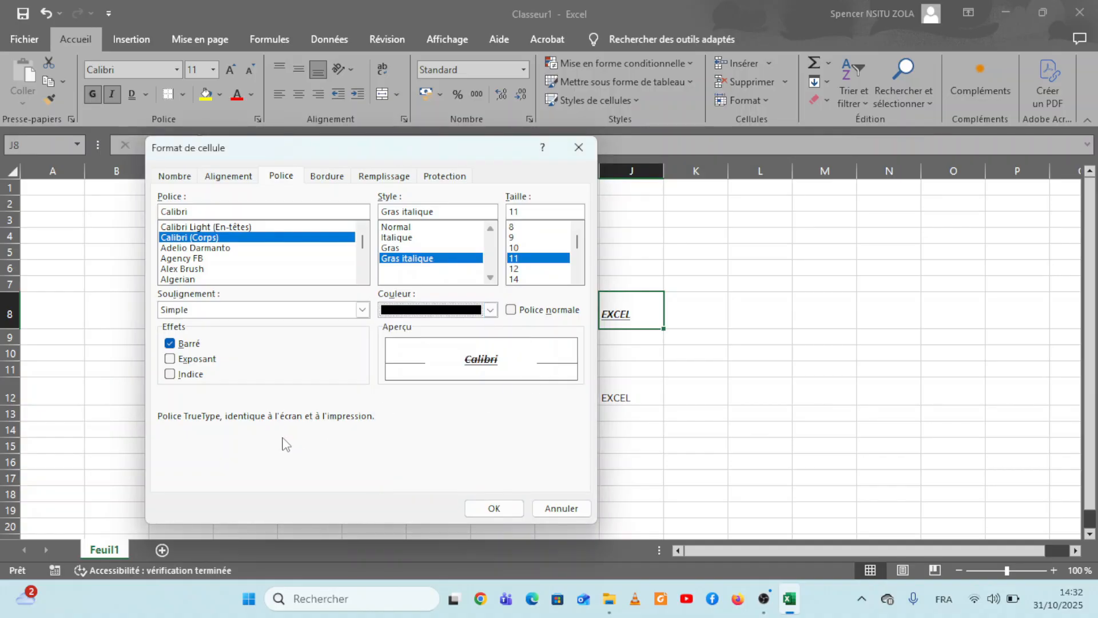
Step: Try the Exposant and Indice effects on the font of cell J8, and clear all effects including Barré
click(171, 361)
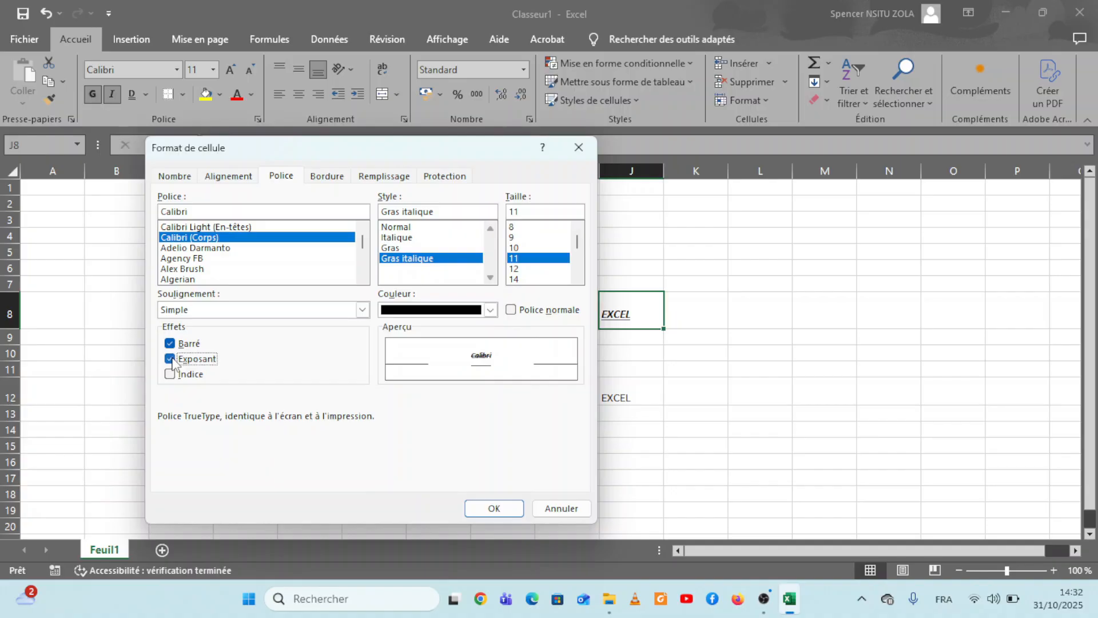
click(170, 375)
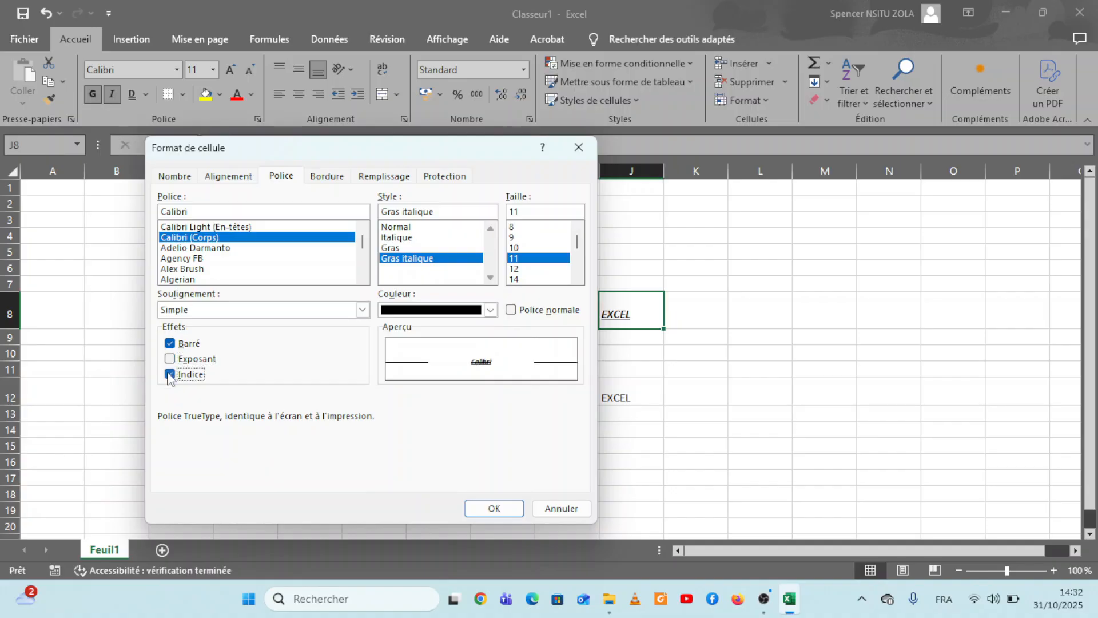
click(170, 358)
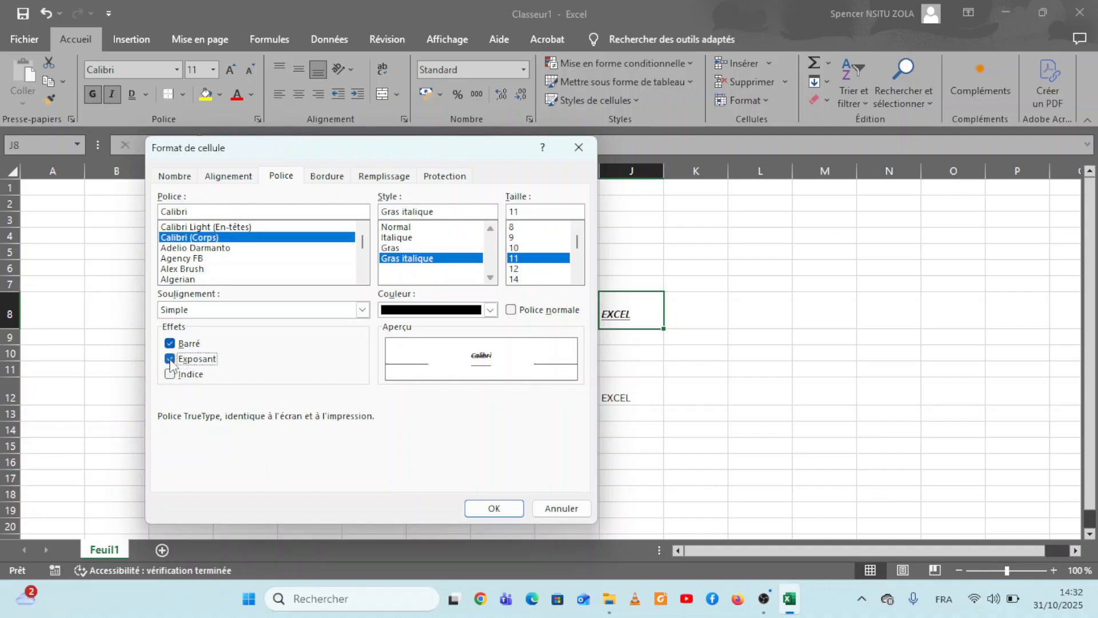
click(170, 343)
click(169, 358)
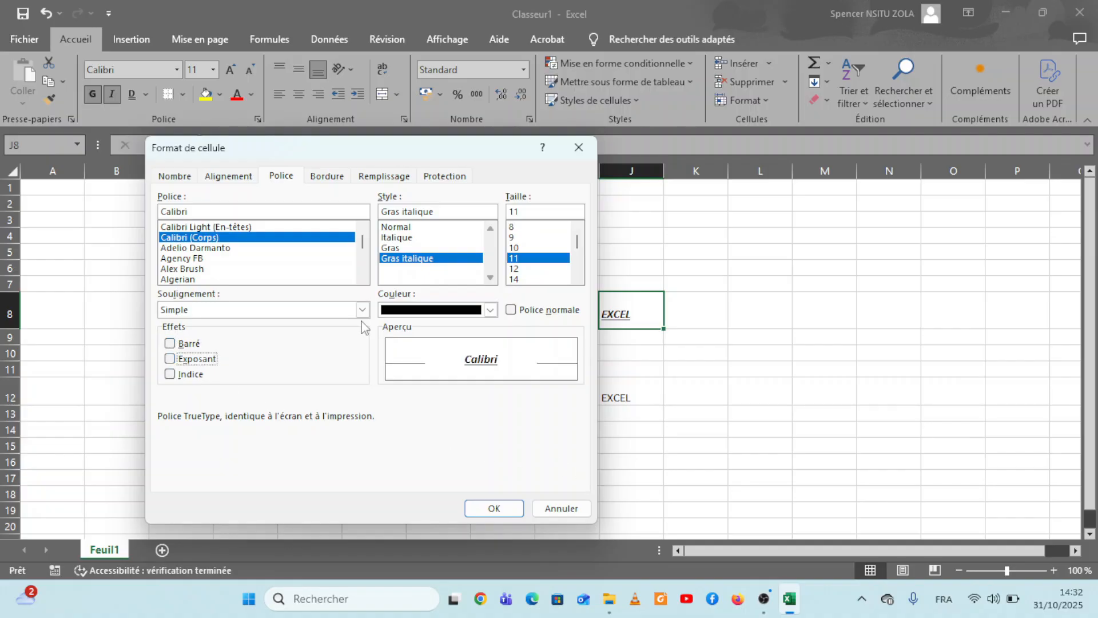
Step: Preview the fonts Agency FB, Algerian, Calibri and Adelio Darmanto, and apply Alex Brush to cell J8
click(207, 269)
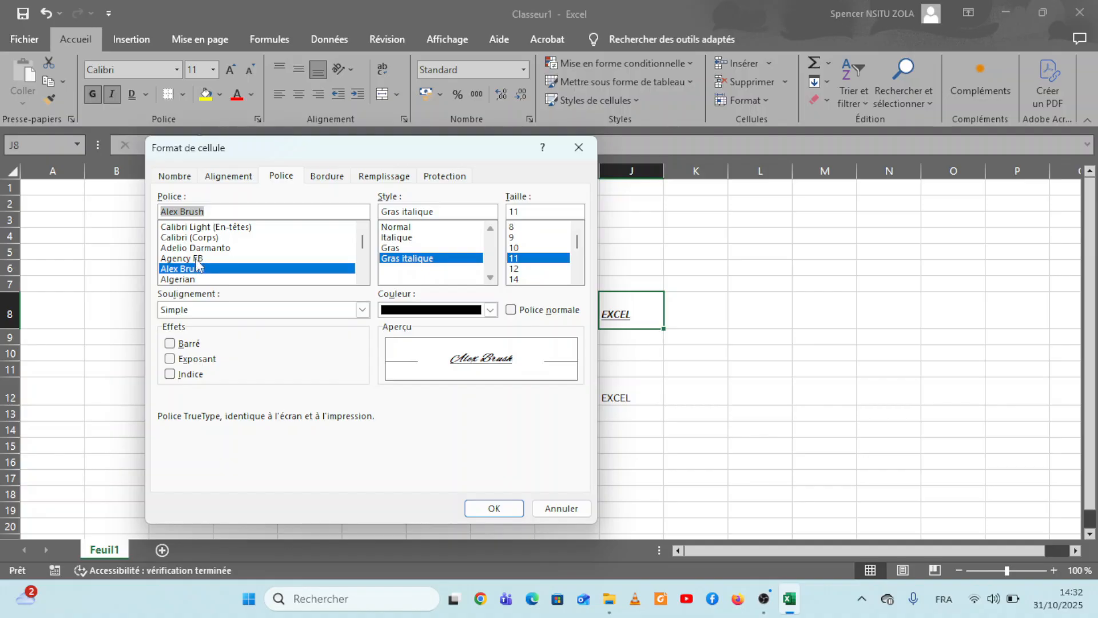
click(195, 260)
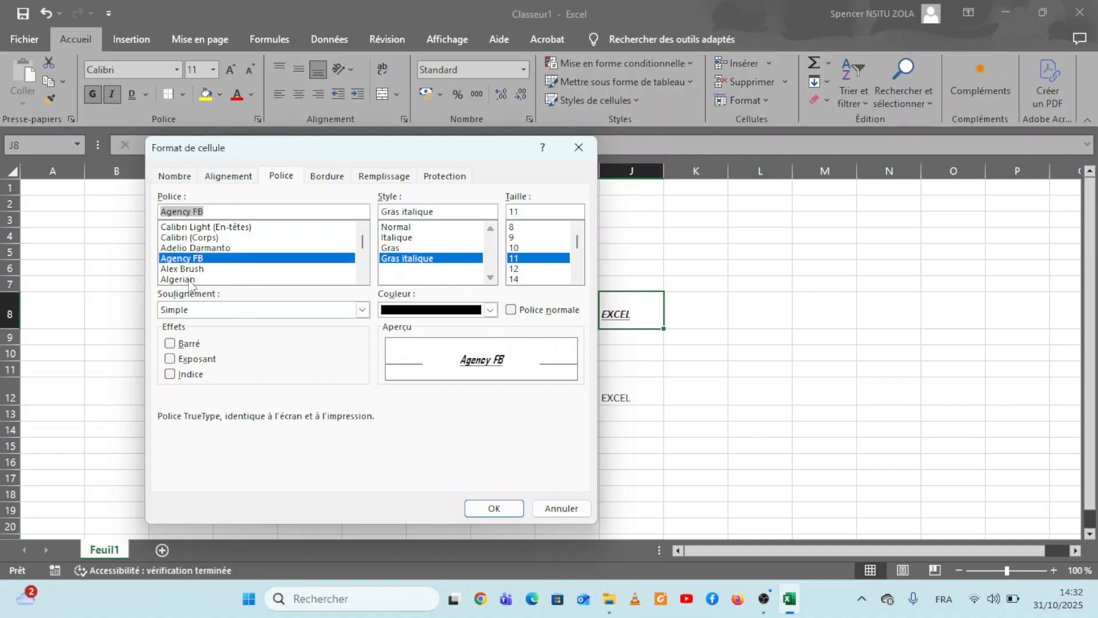
click(188, 279)
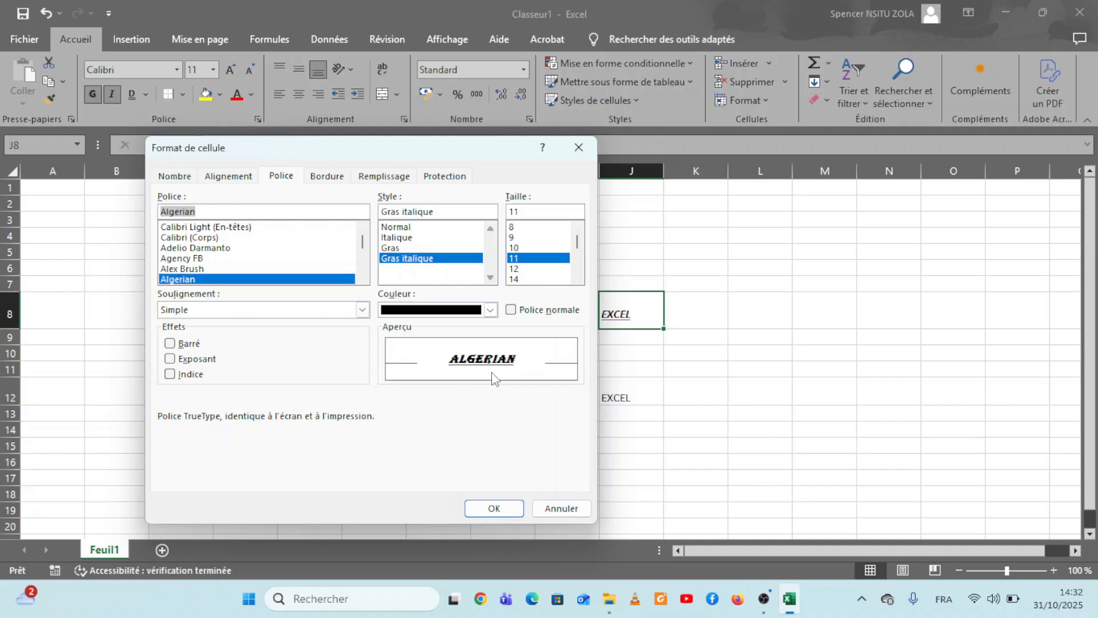
click(178, 239)
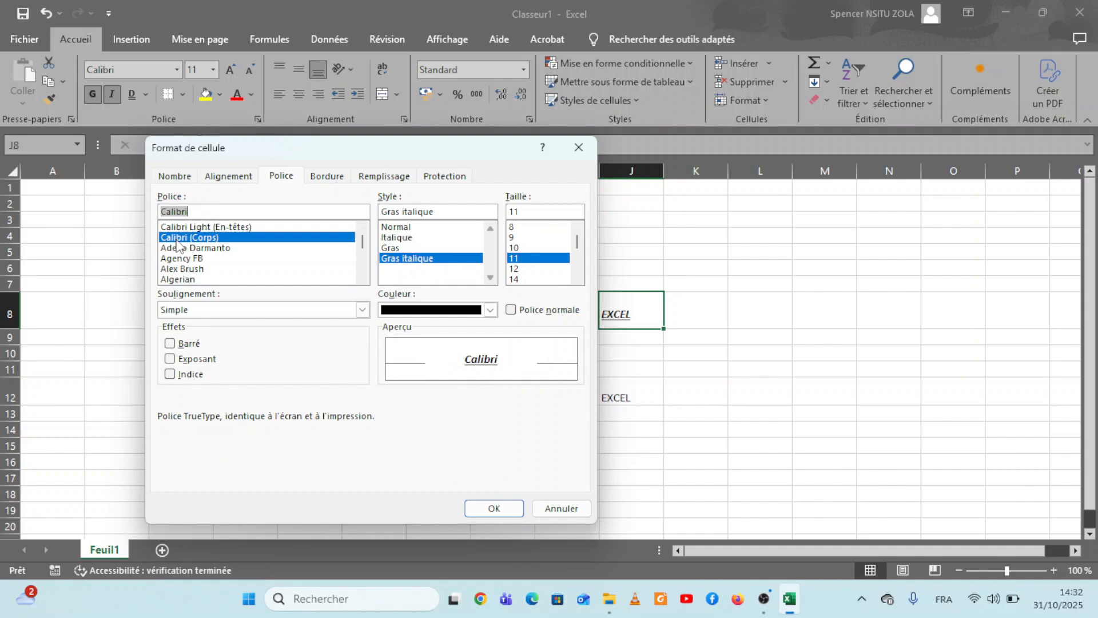
click(179, 249)
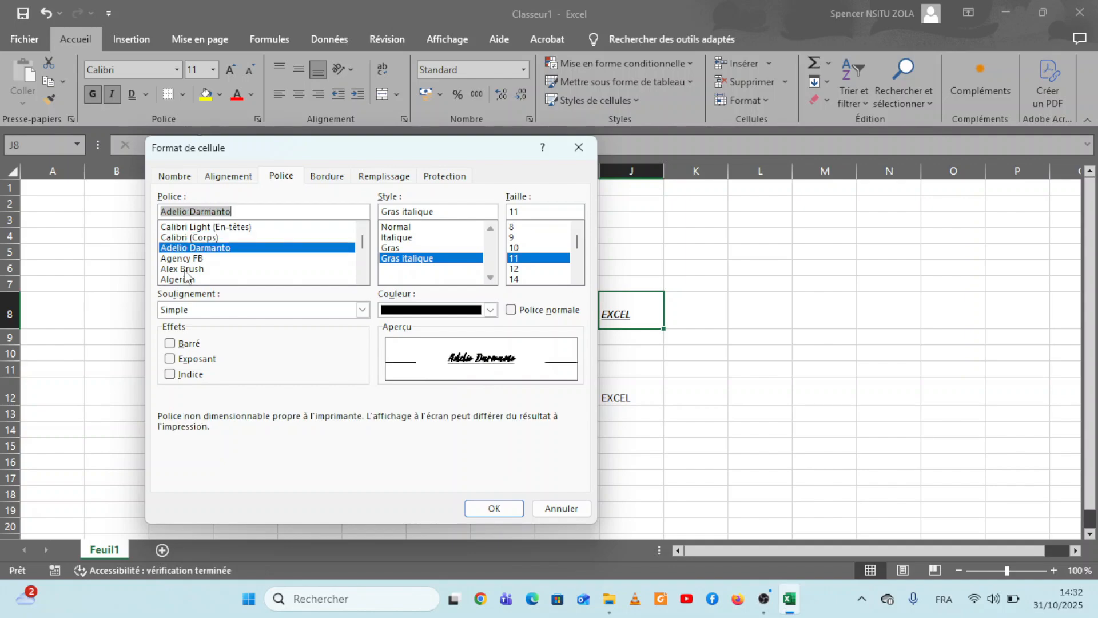
click(186, 269)
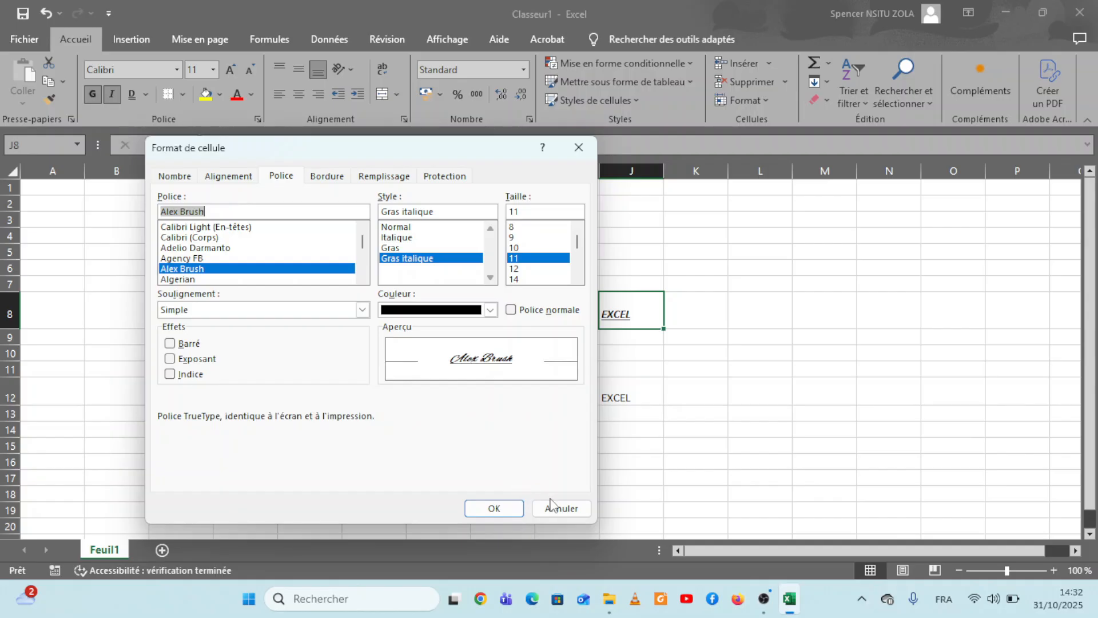
click(494, 509)
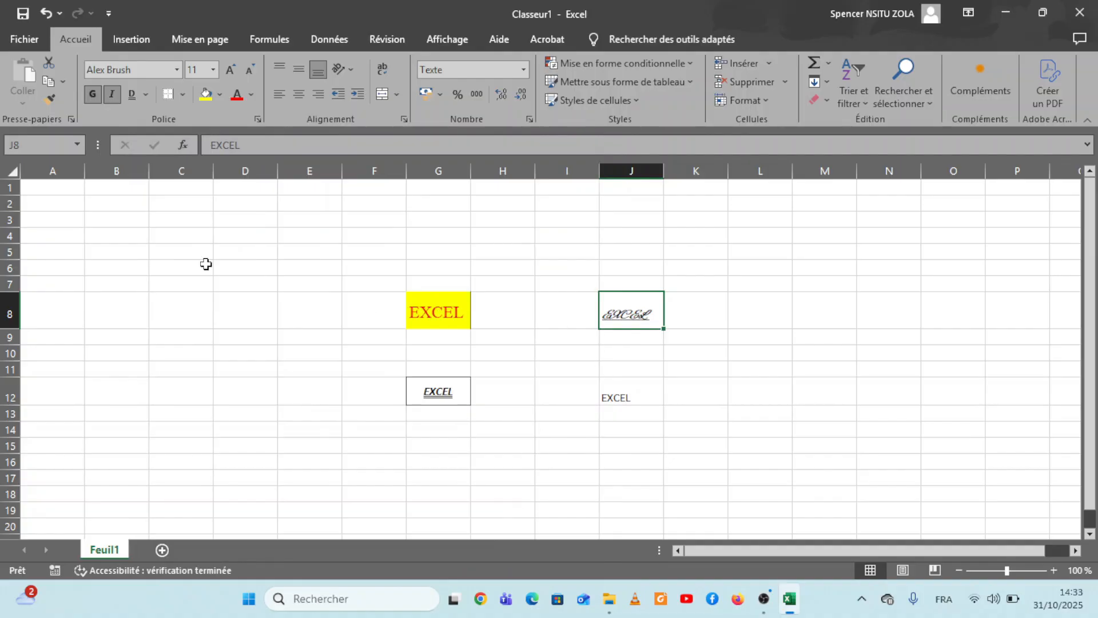
Step: Reopen the Format de cellule dialog for J8 and examine its border, fill, gradient, custom colour, pattern colour, protection and number options
click(257, 119)
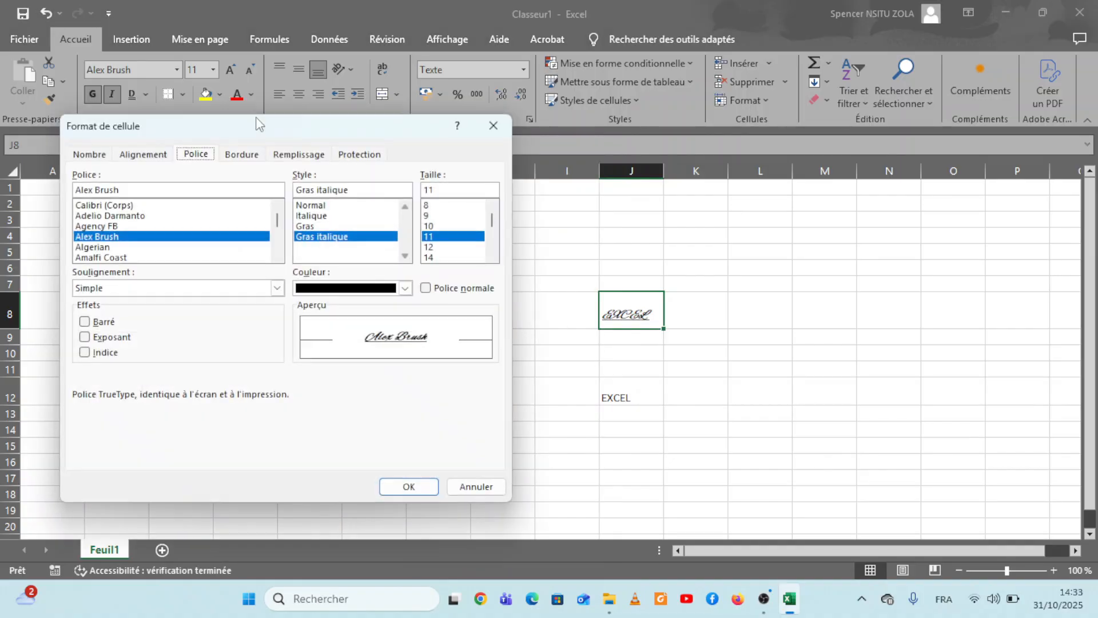
click(245, 159)
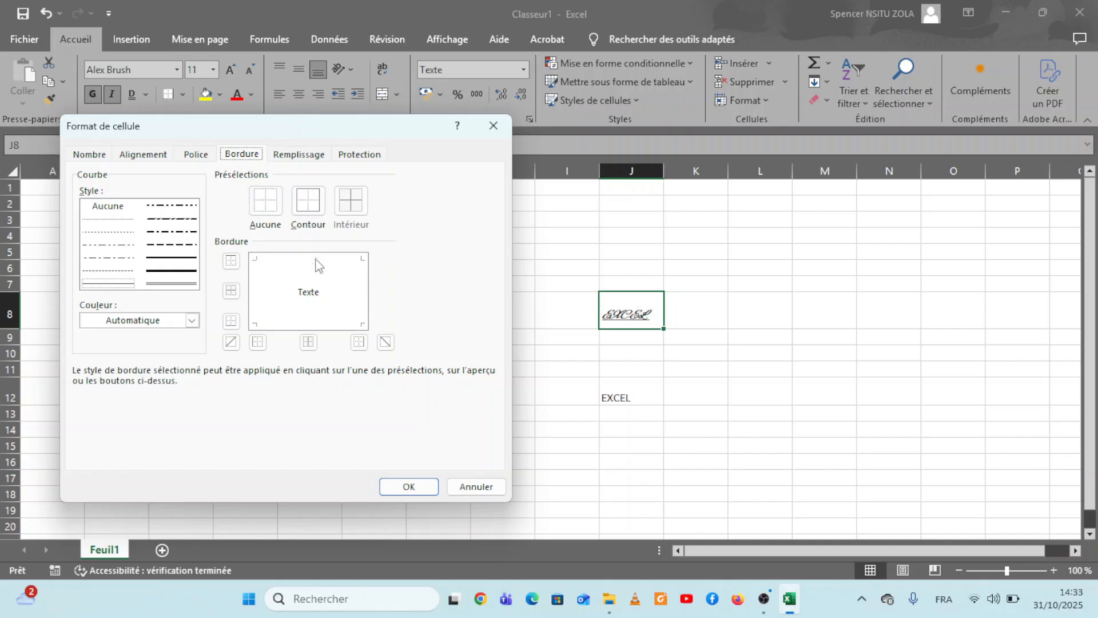
click(310, 156)
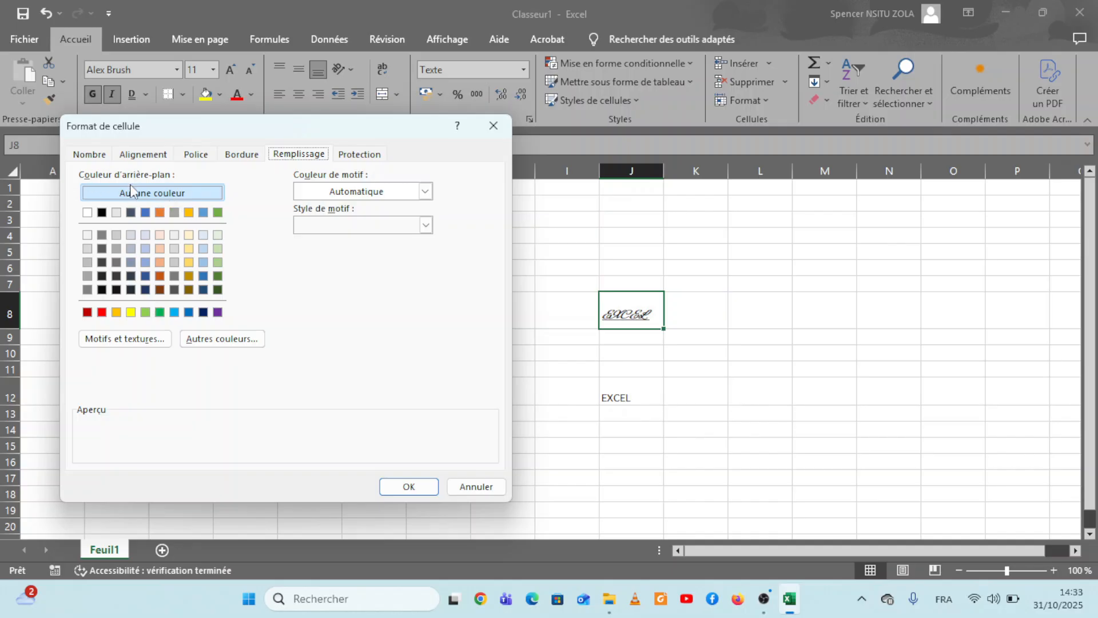
click(141, 340)
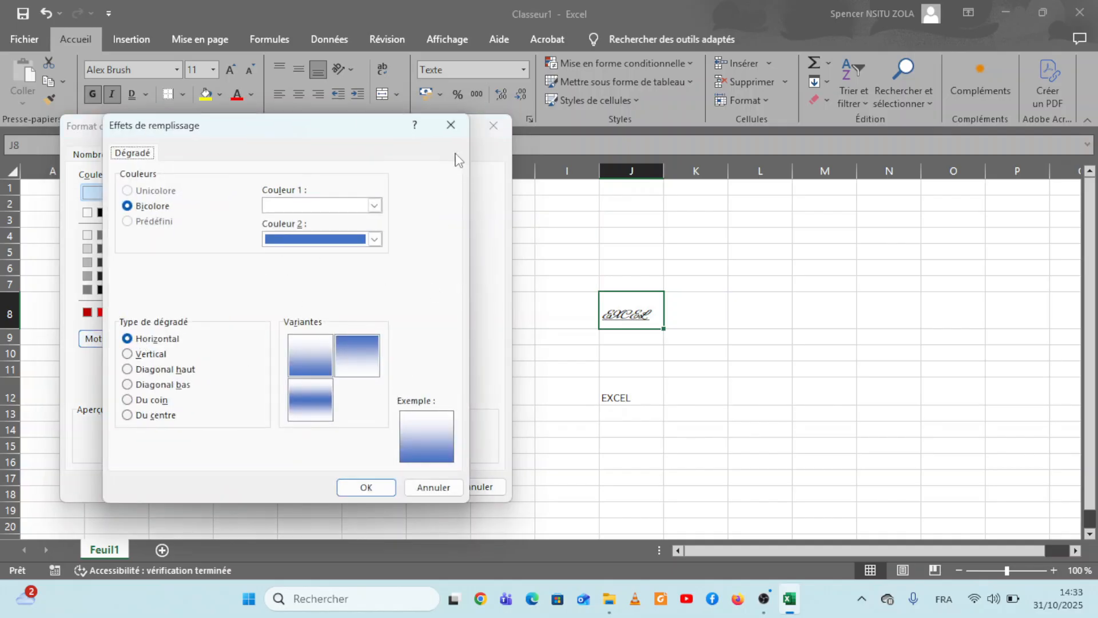
click(451, 124)
click(239, 341)
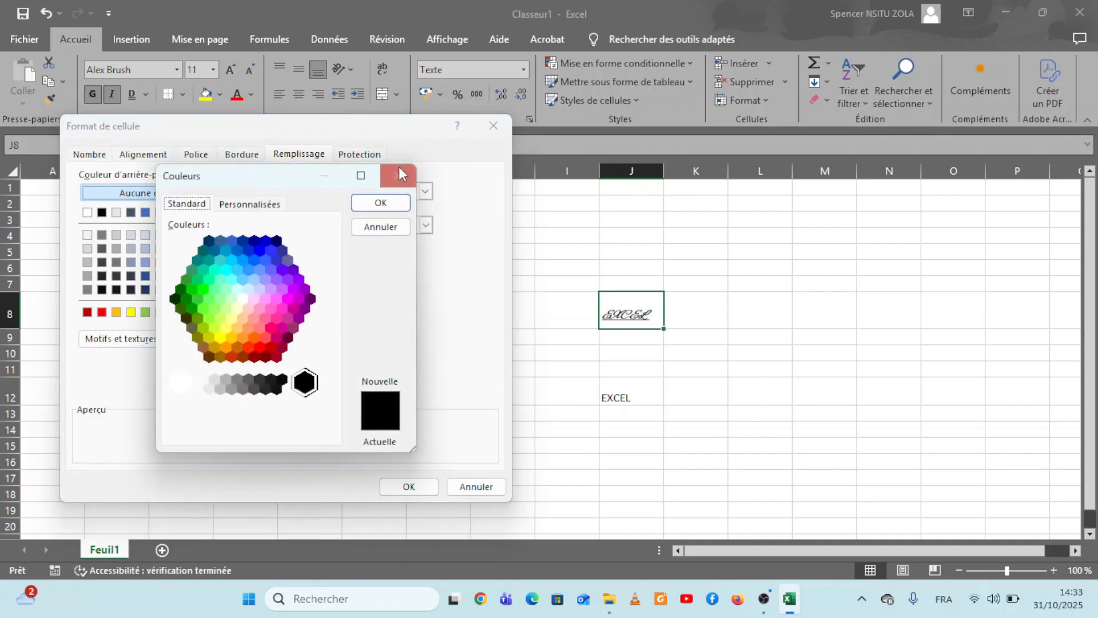
click(400, 173)
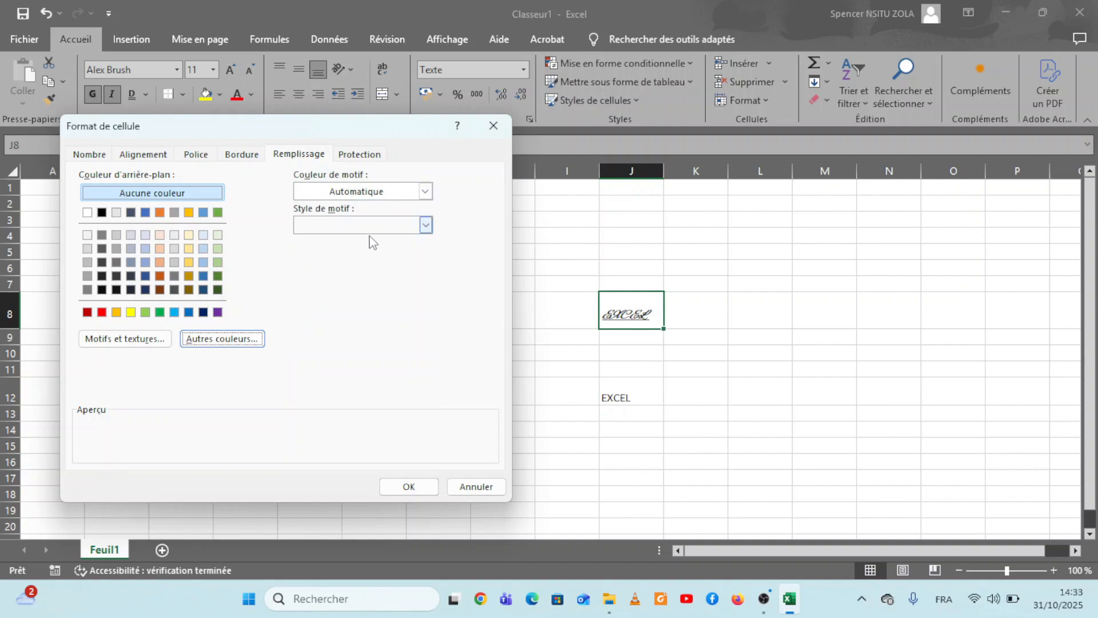
click(426, 192)
click(426, 195)
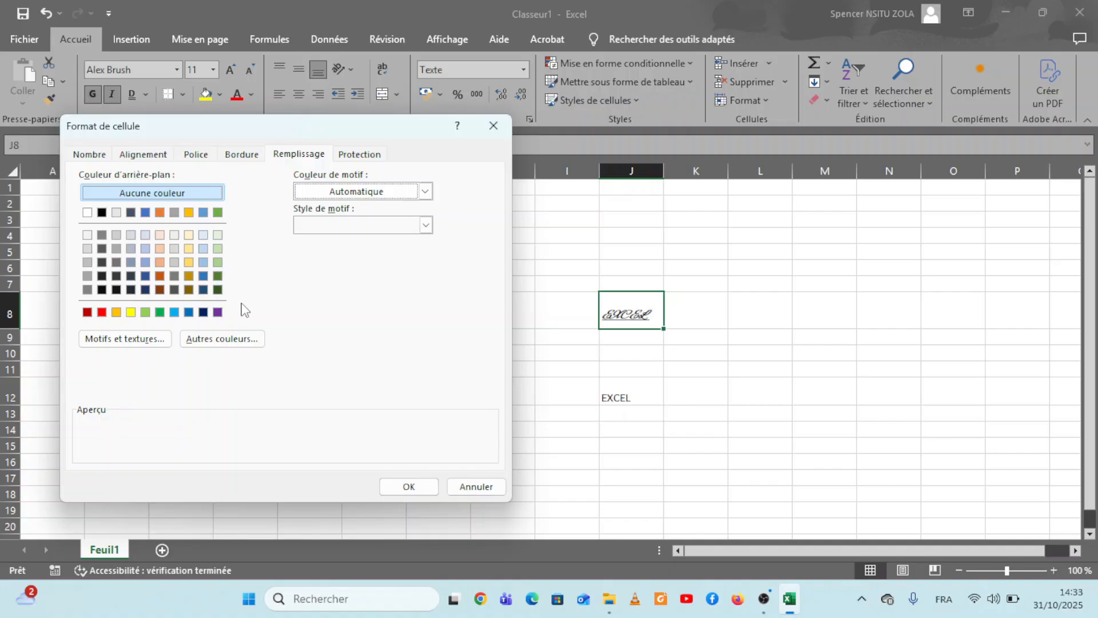
click(359, 154)
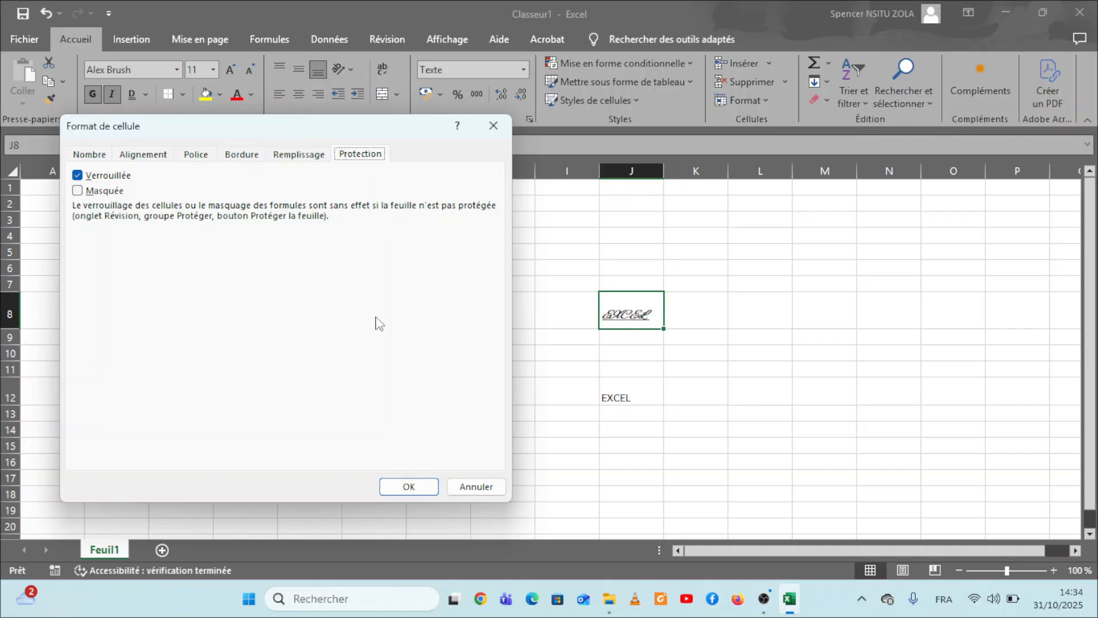
click(95, 155)
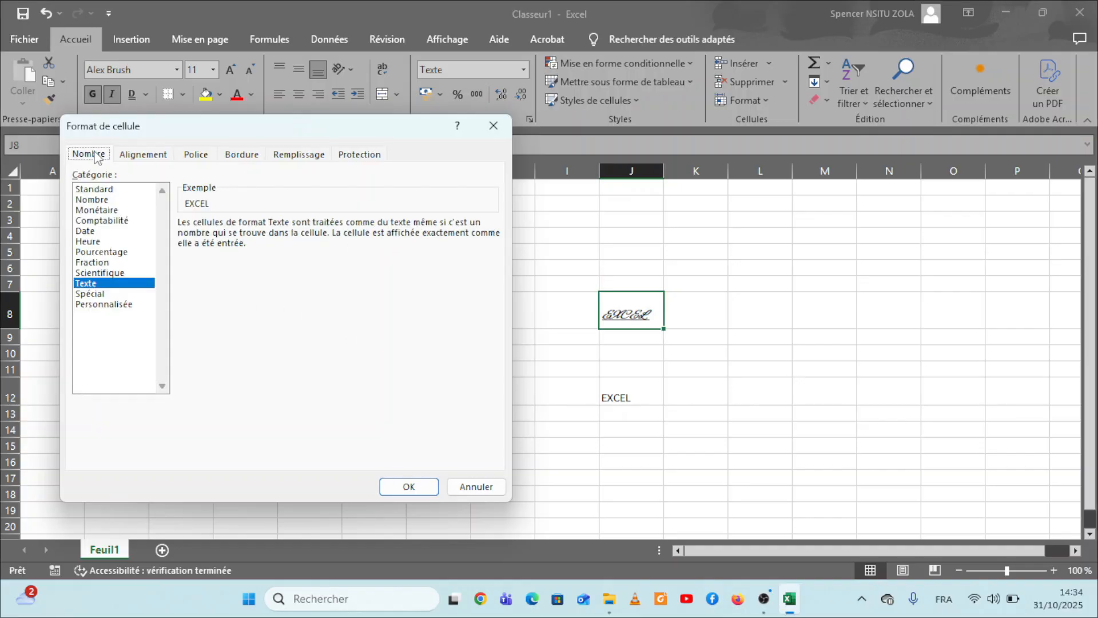
Step: Format the text in cell J8 as Amasis MT Pro Black, style Gras, size 12, in standard Violet, and apply it
click(196, 155)
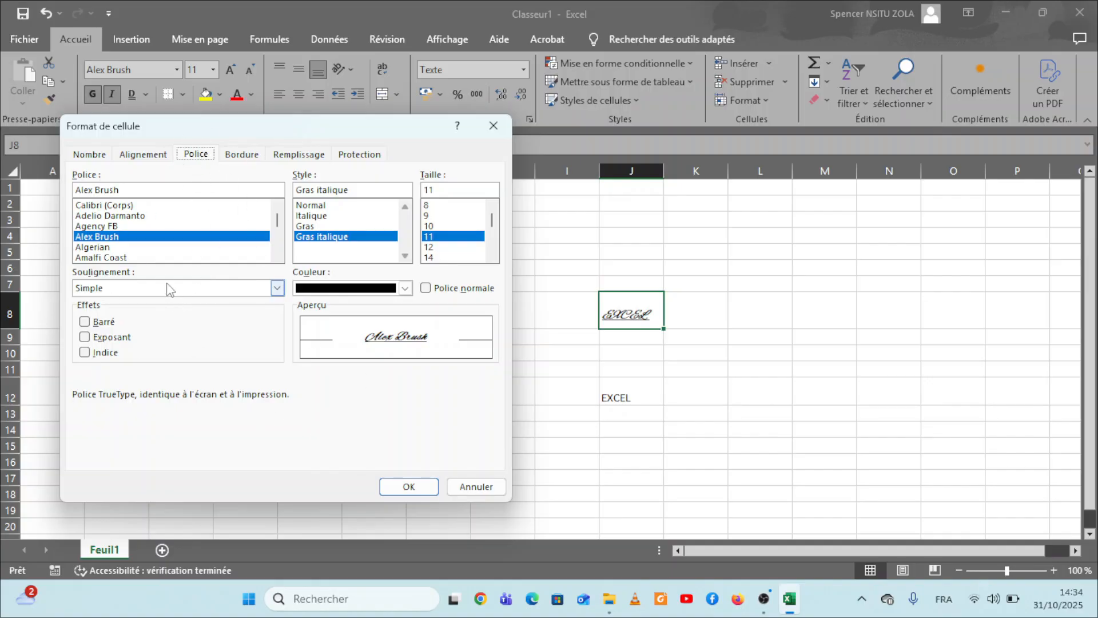
click(277, 244)
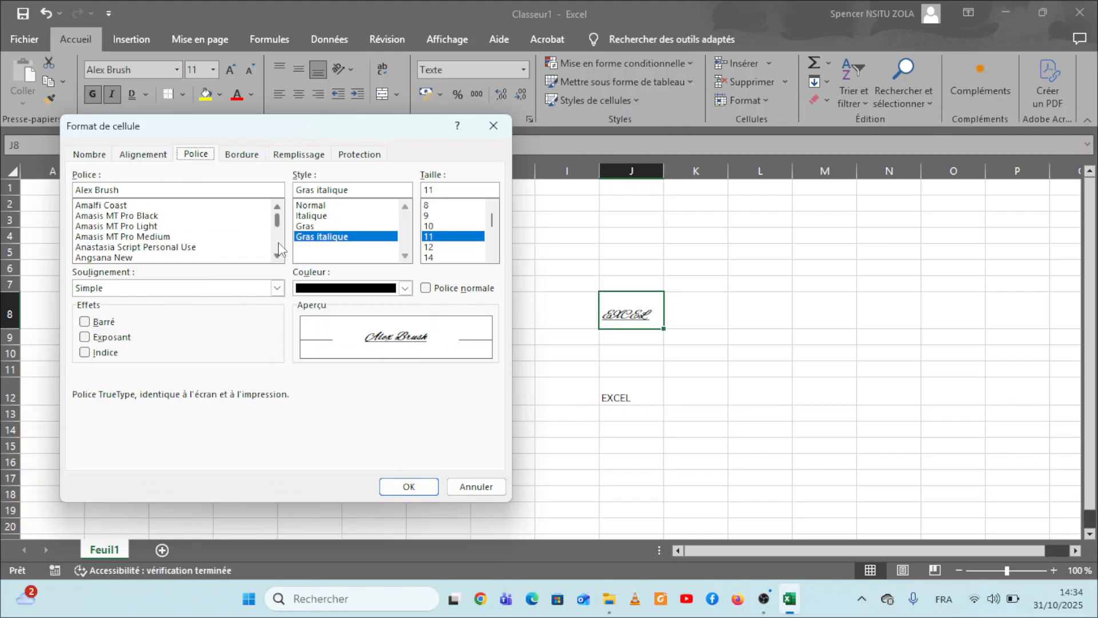
click(94, 215)
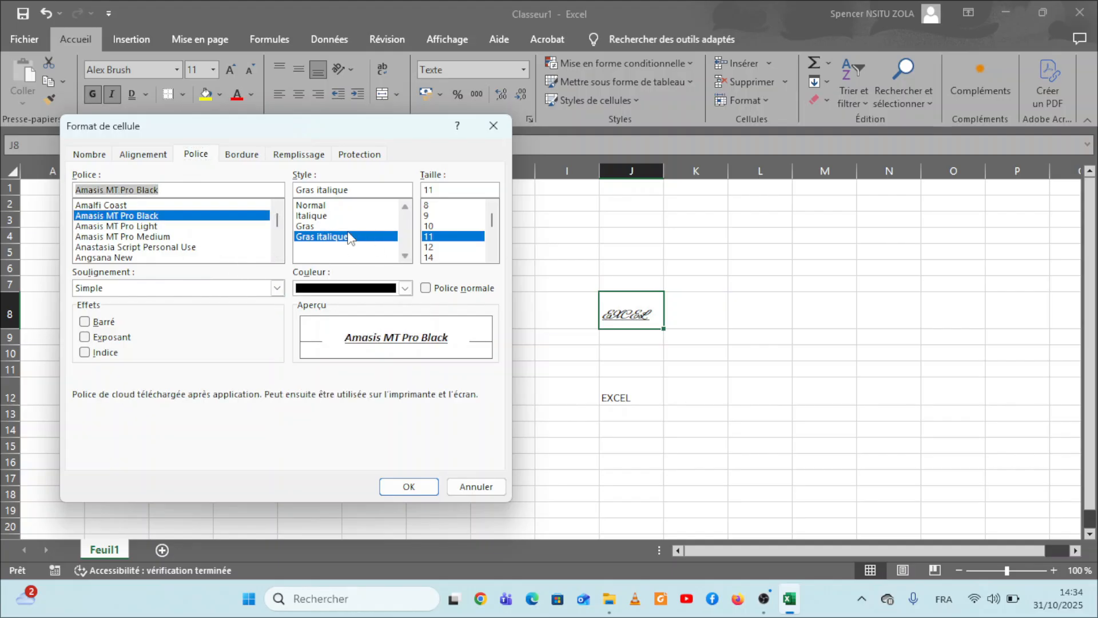
click(306, 226)
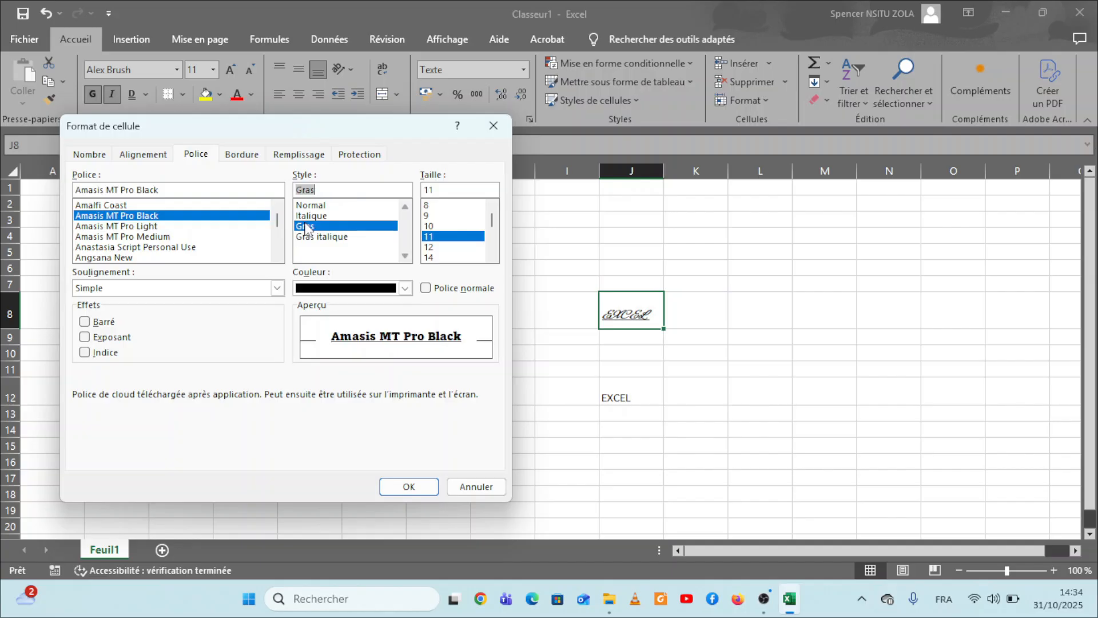
click(440, 248)
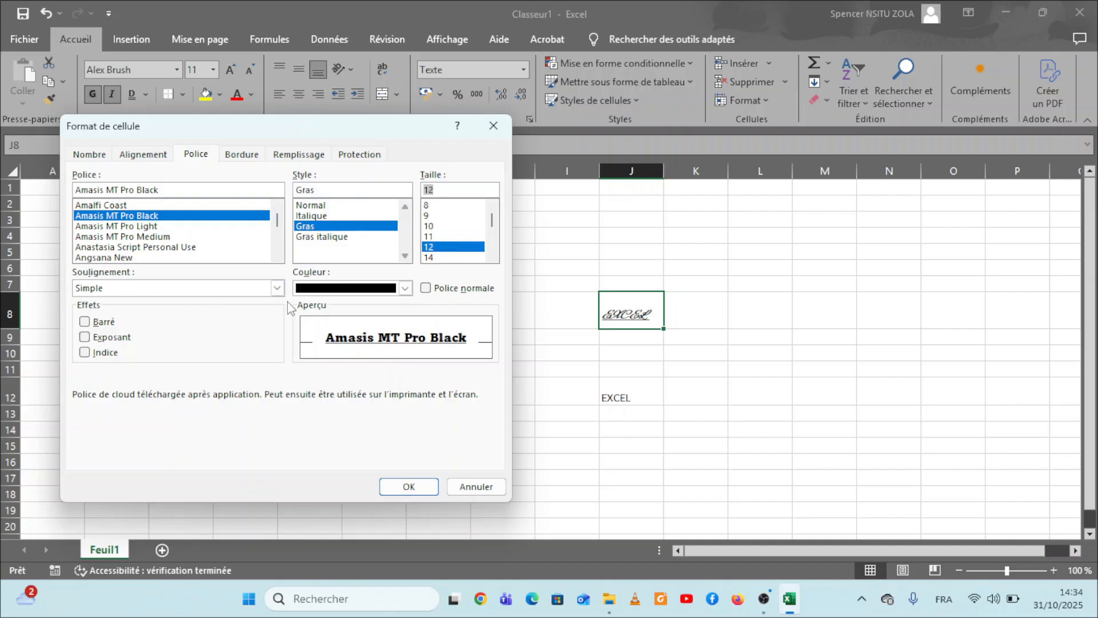
click(405, 288)
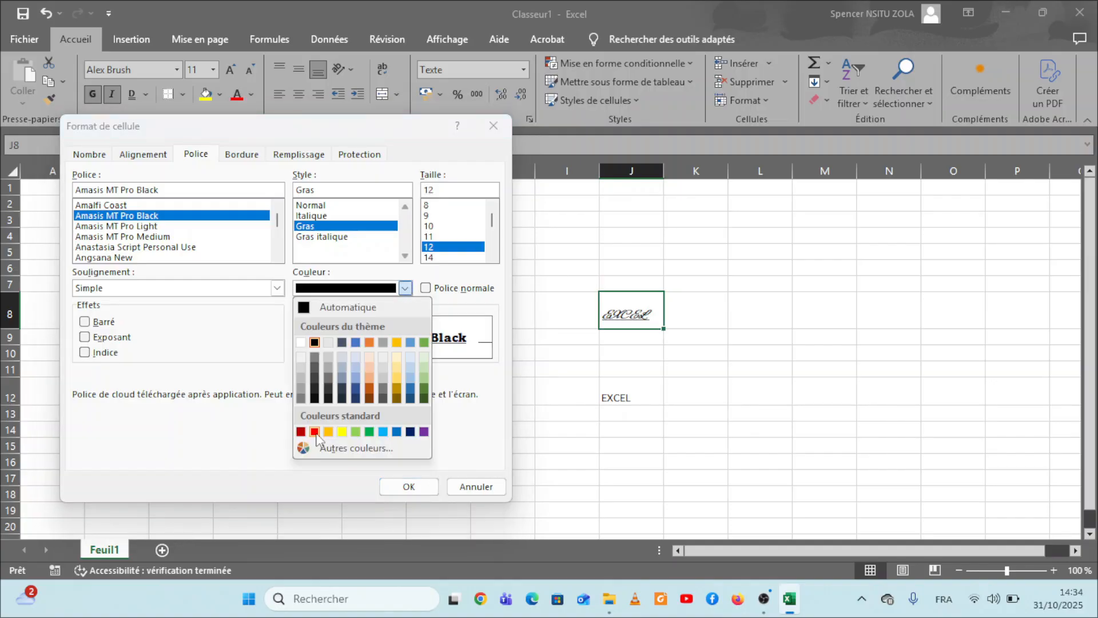
click(423, 432)
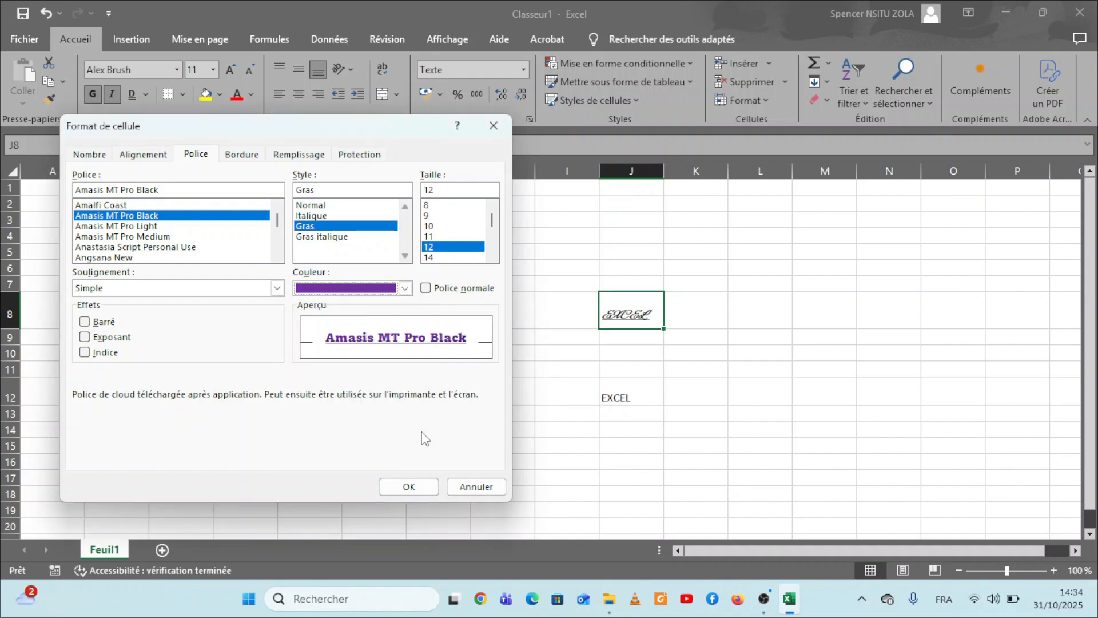
click(416, 491)
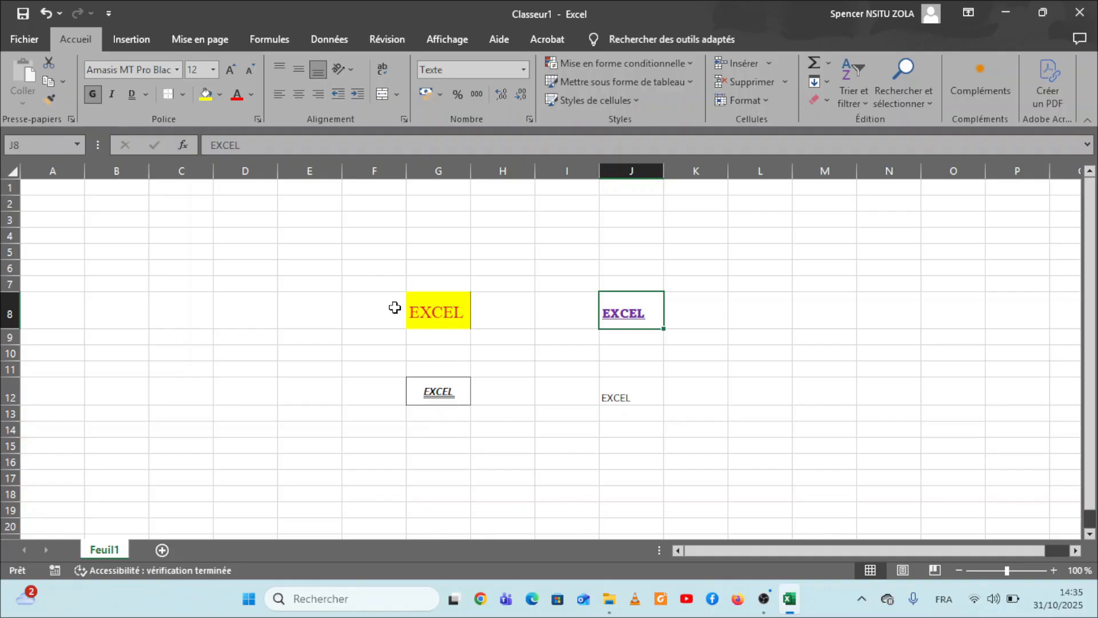
Step: Replace the sample text in cell J12 with a first name
click(623, 393)
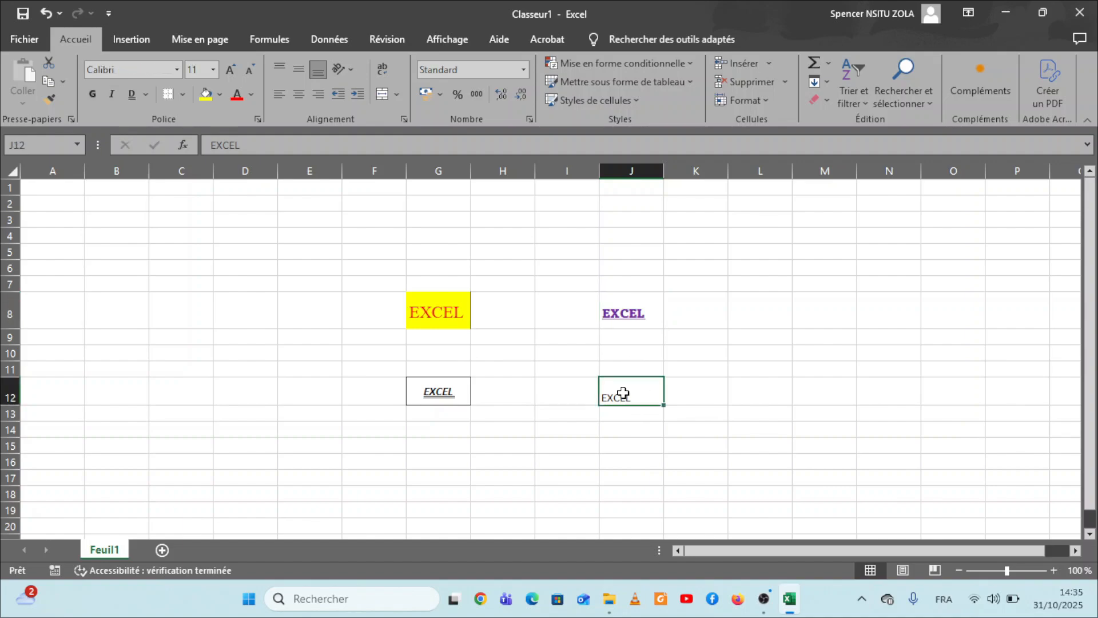
text(SP)
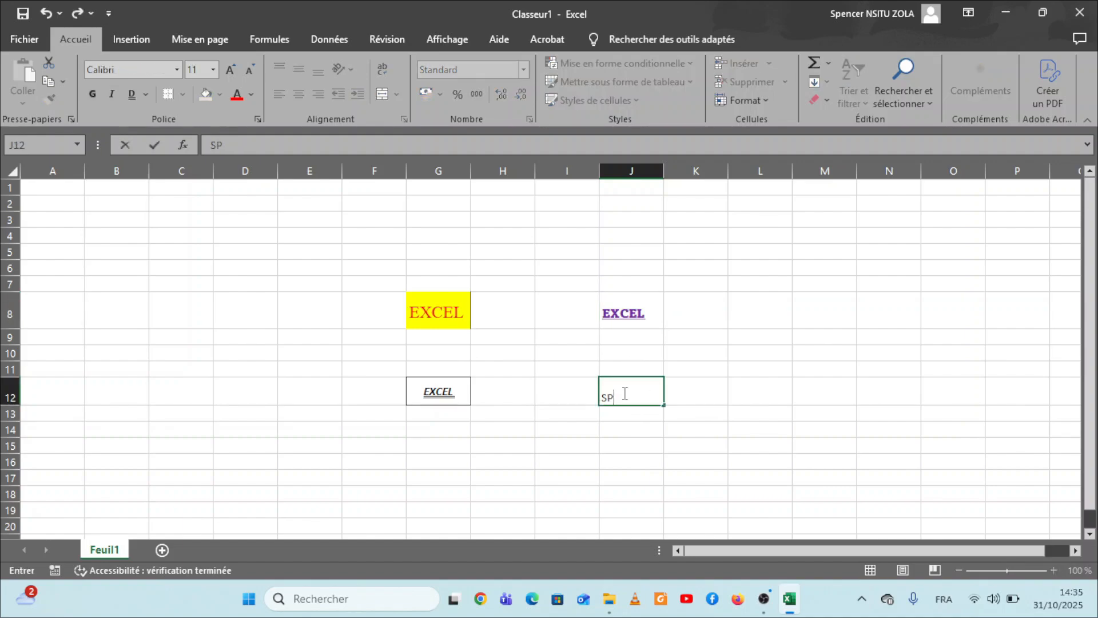
text(ENCER)
click(843, 379)
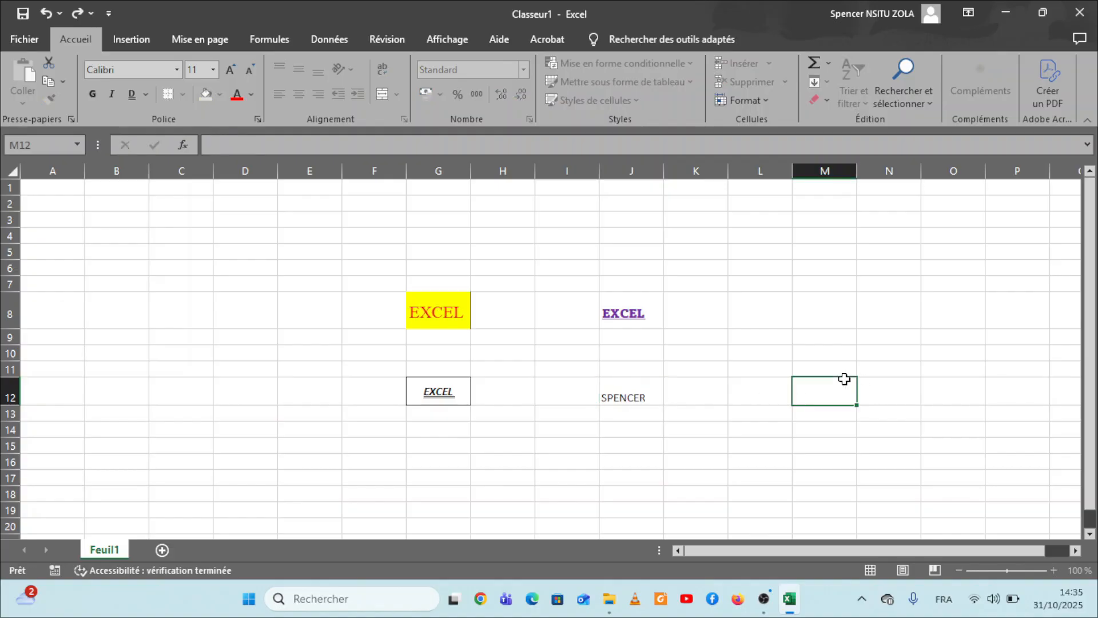
Step: Copy the formatting of cell J8 onto cell J12 with Reproduire la mise en forme
click(629, 394)
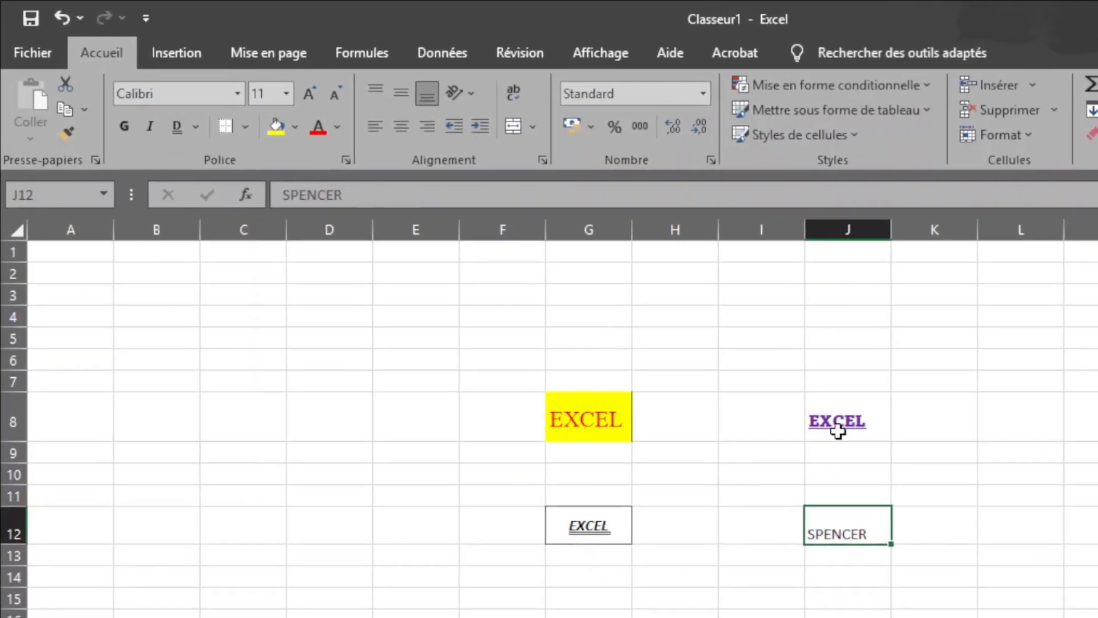
click(836, 426)
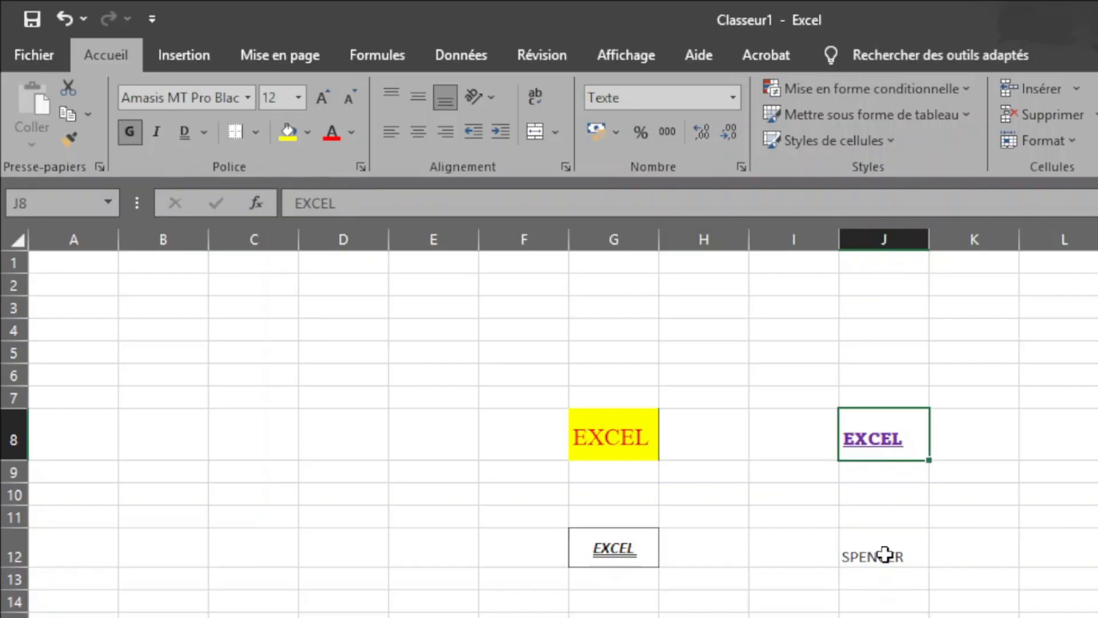
click(885, 555)
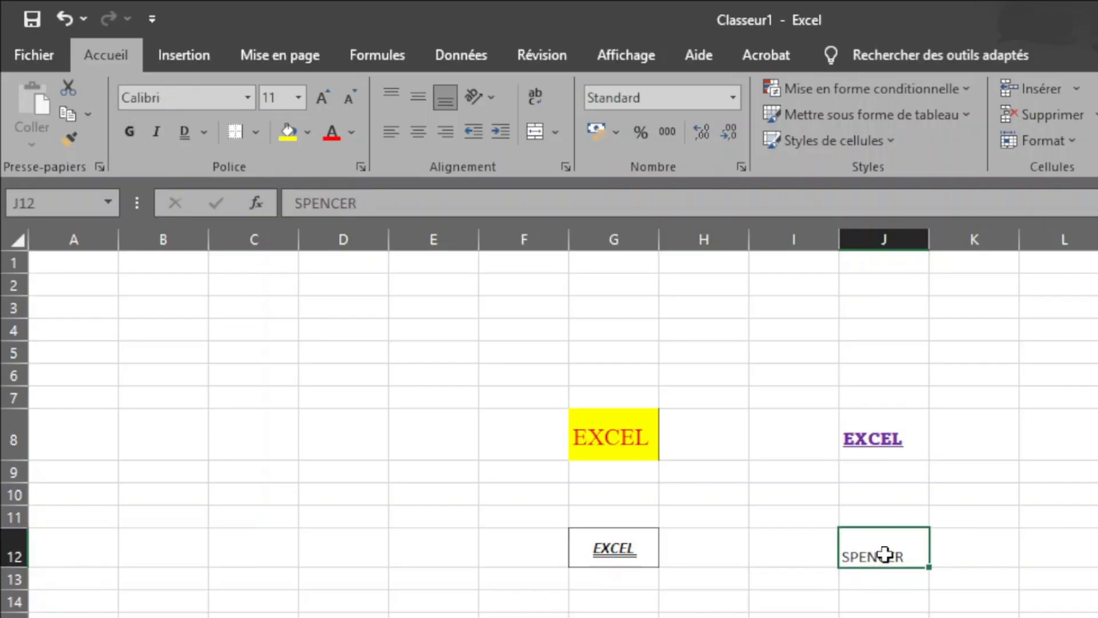
click(876, 435)
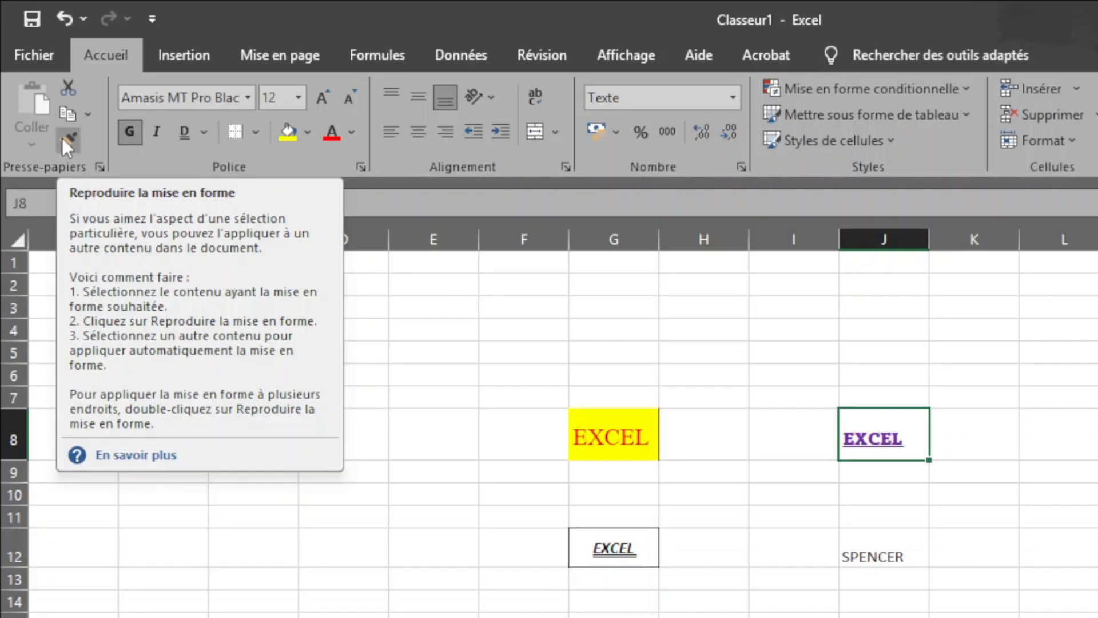
click(68, 139)
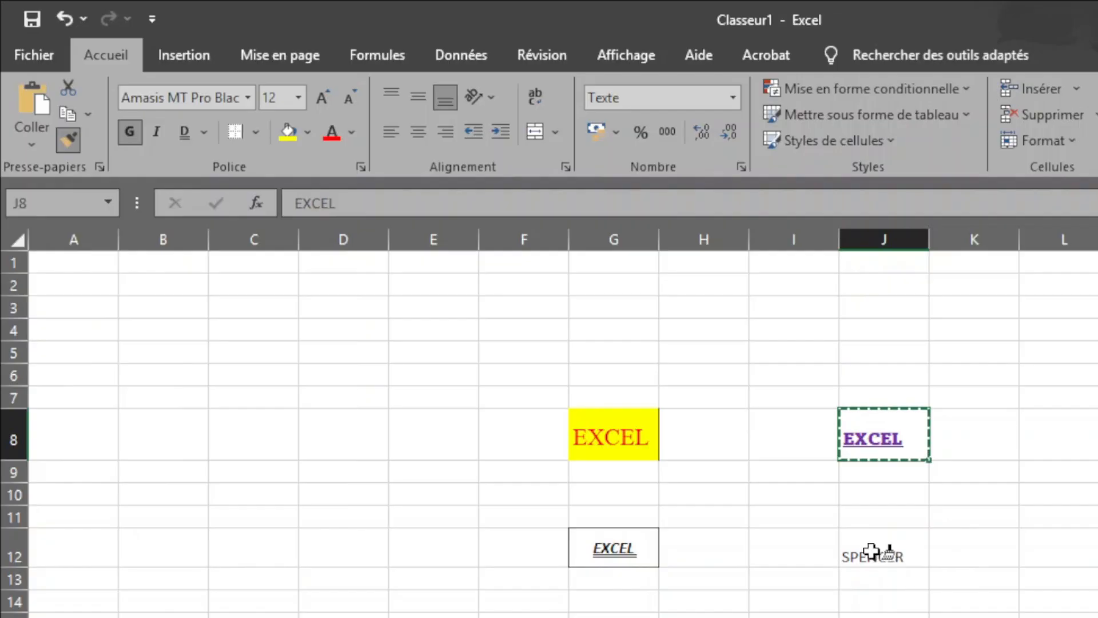
click(871, 551)
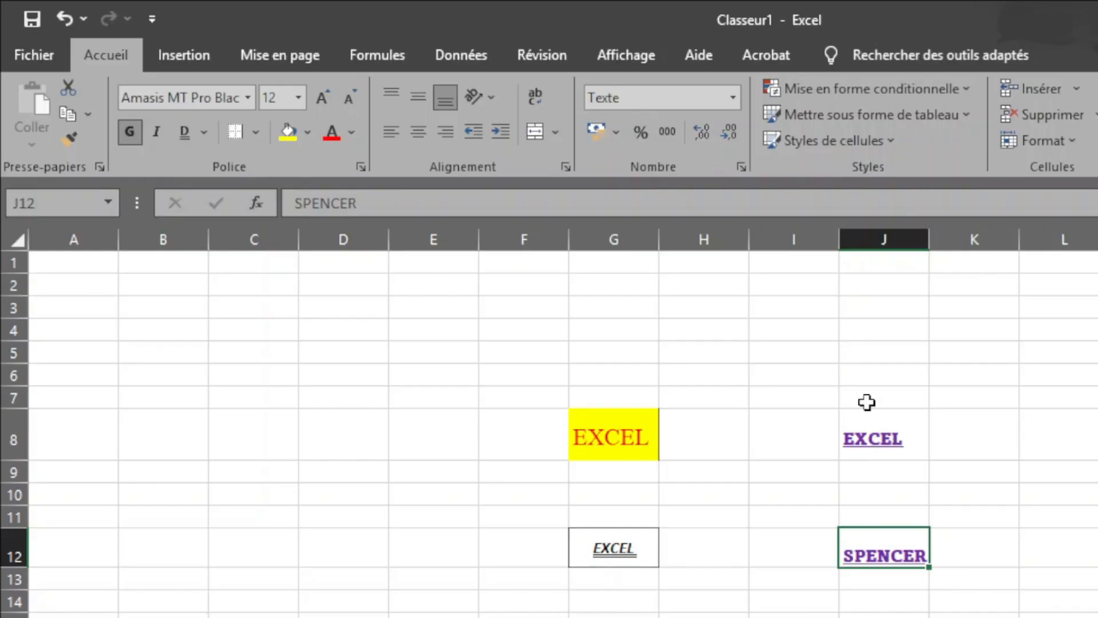
Step: Repeat the one-time formatting copy from cell J8 to the name in cell J12
click(877, 449)
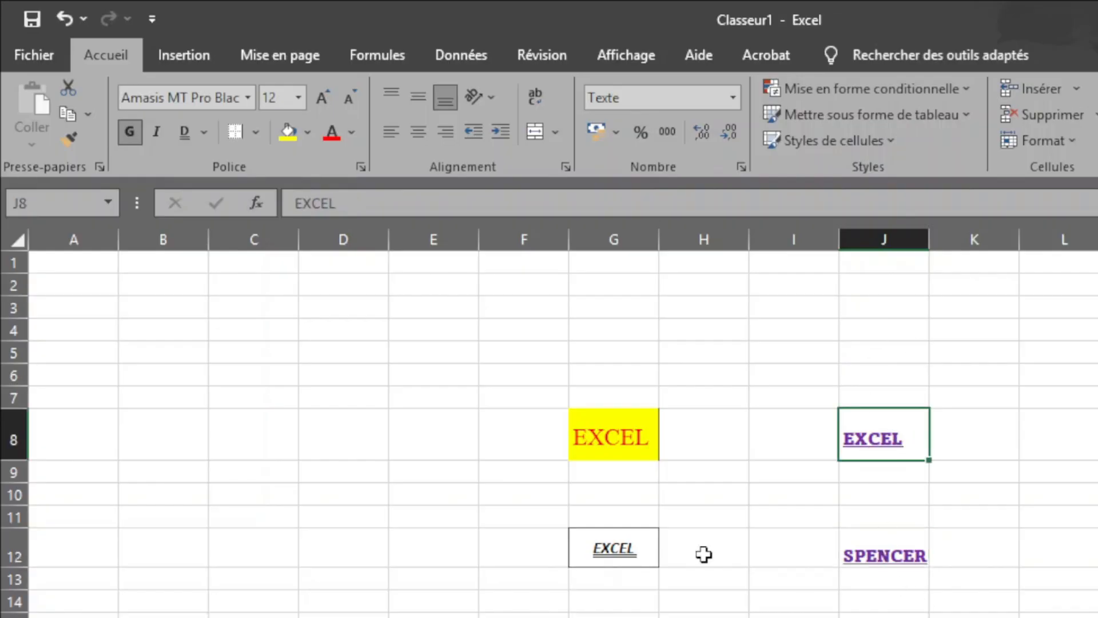
click(64, 132)
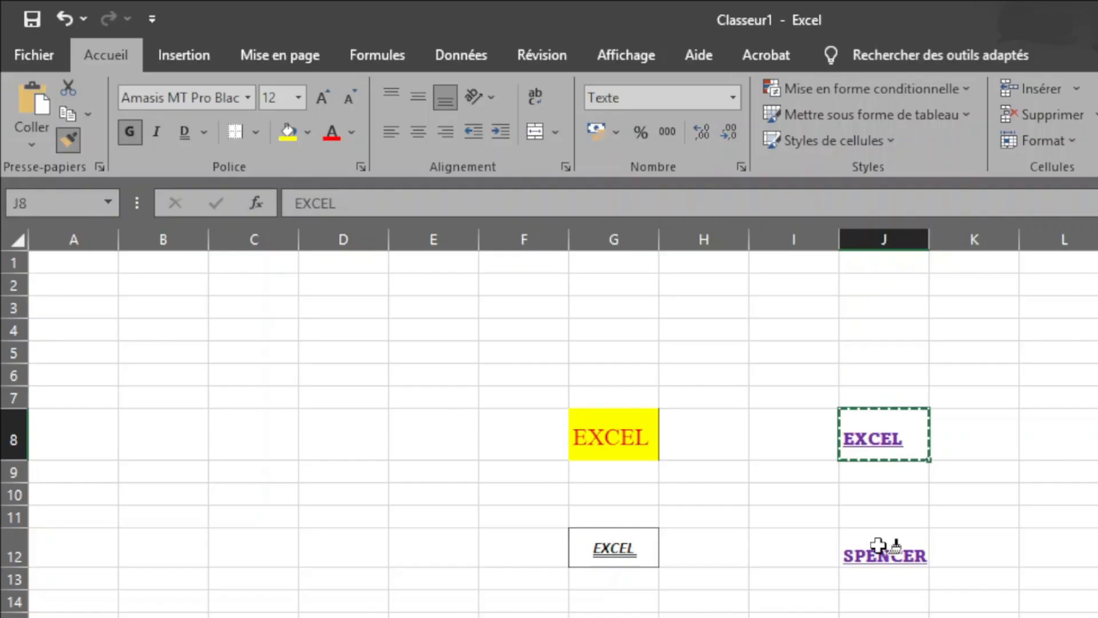
click(879, 545)
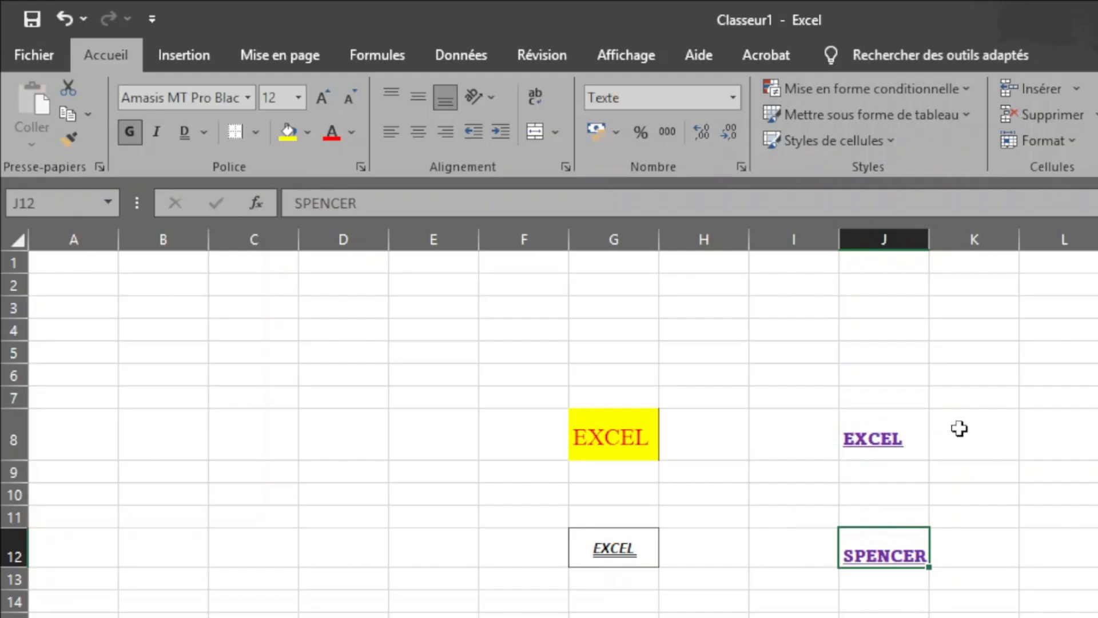
click(889, 446)
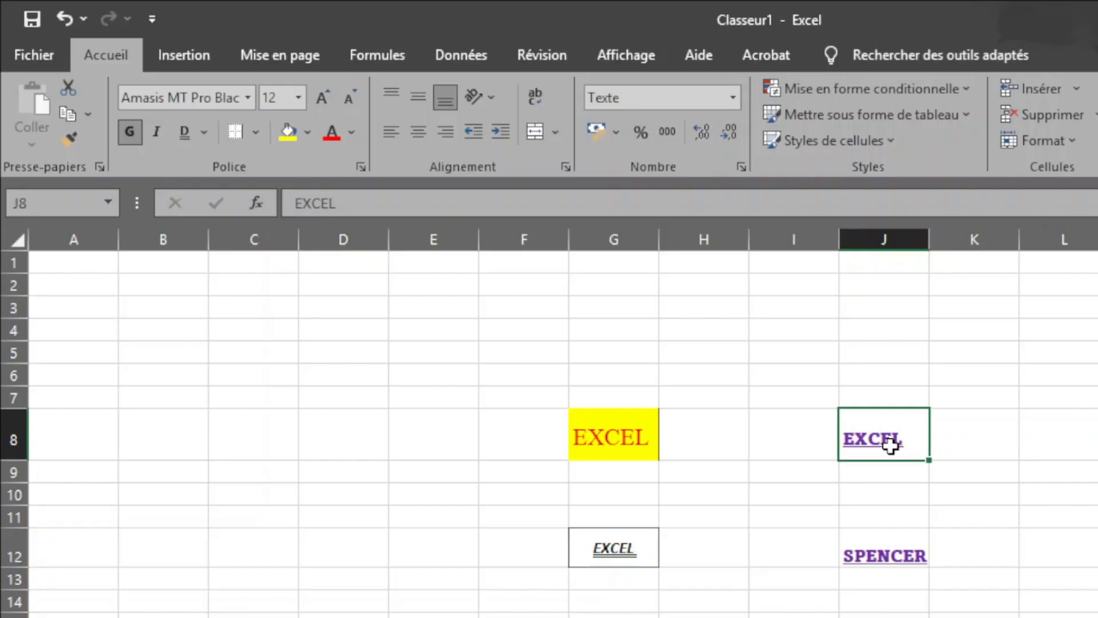
click(1038, 452)
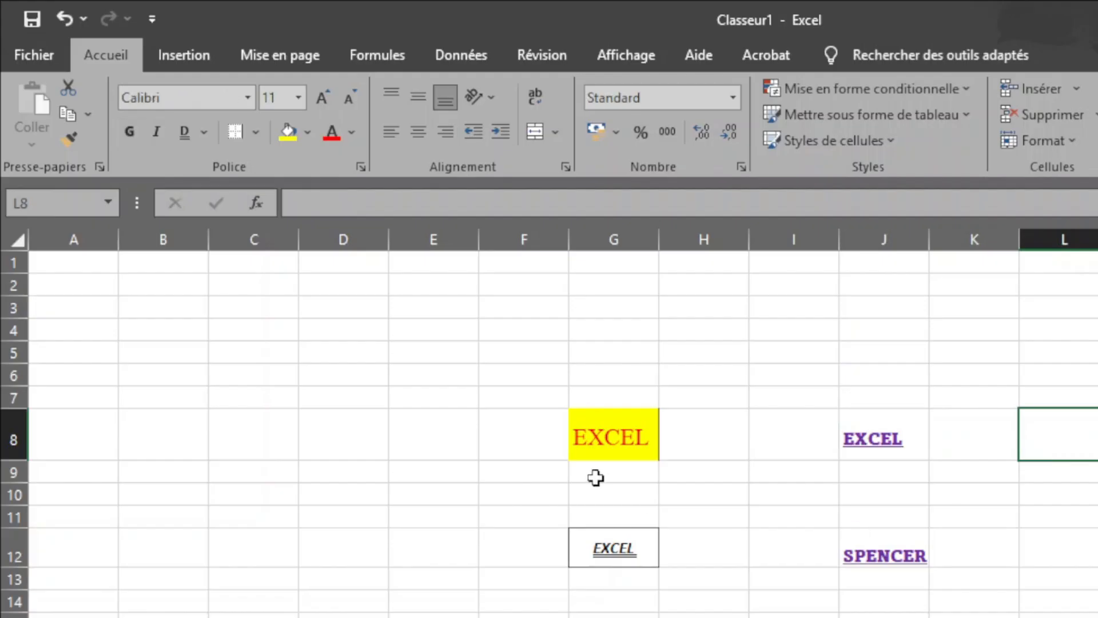
click(589, 445)
click(625, 573)
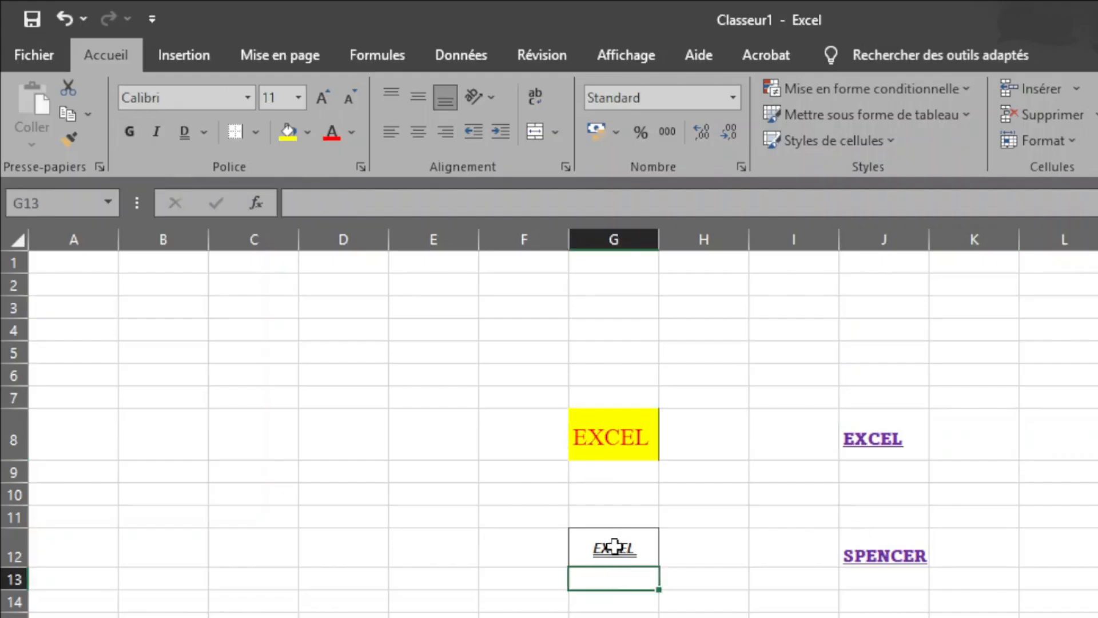
click(609, 550)
click(495, 569)
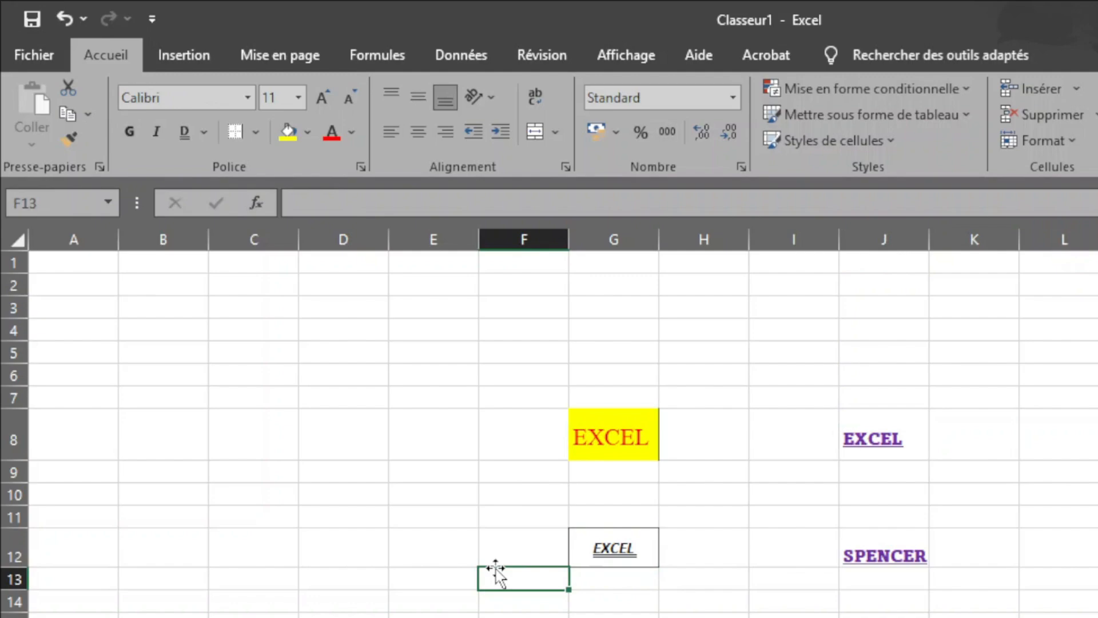
click(427, 547)
click(881, 436)
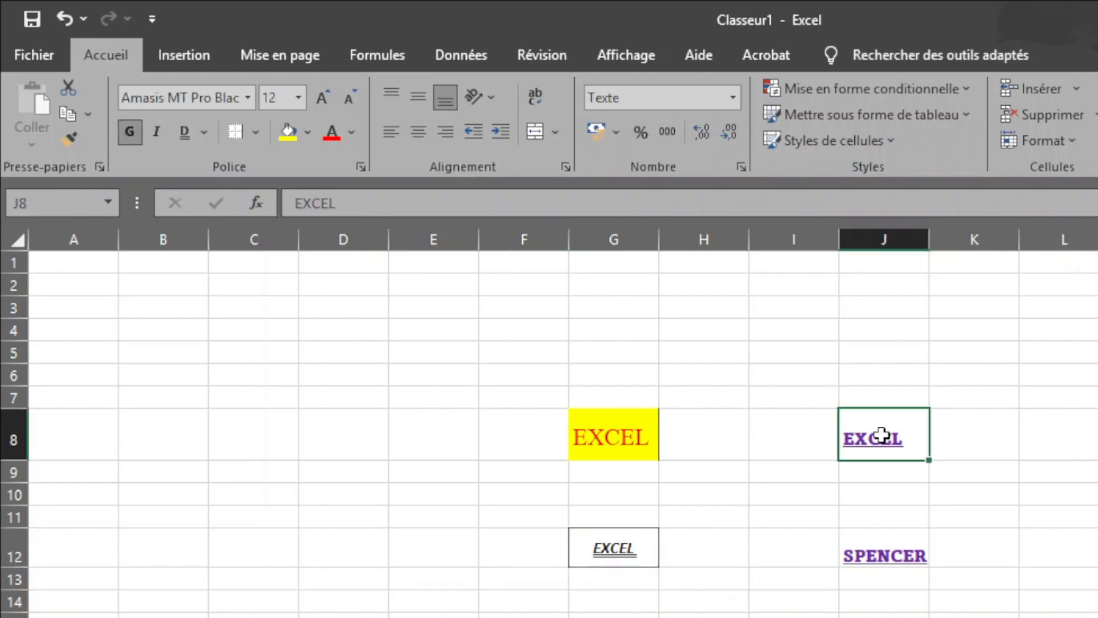
click(582, 432)
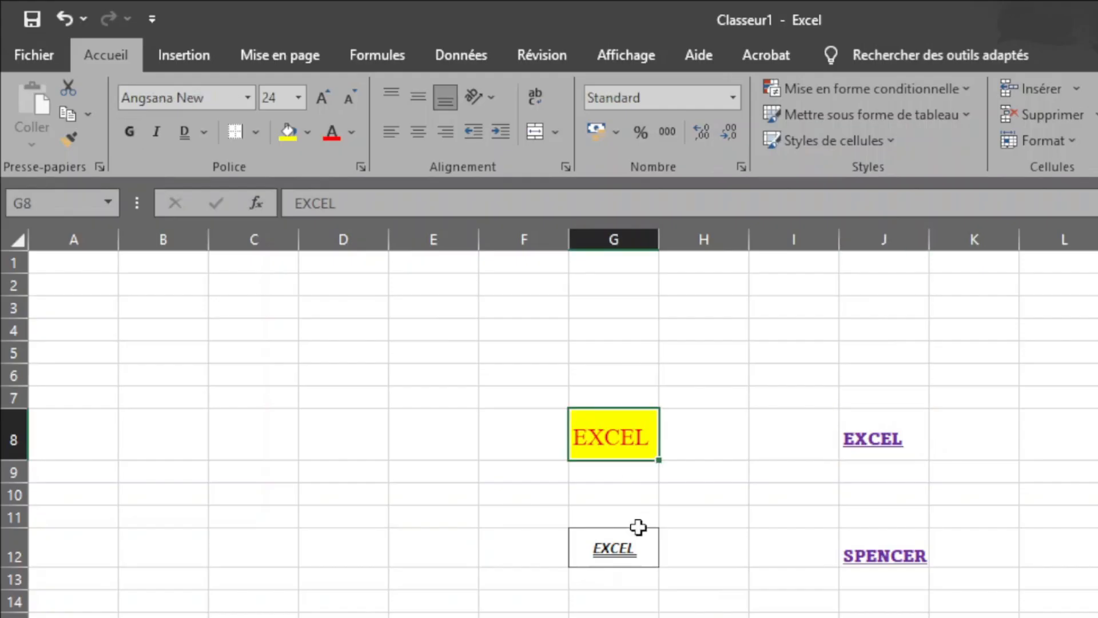
click(599, 555)
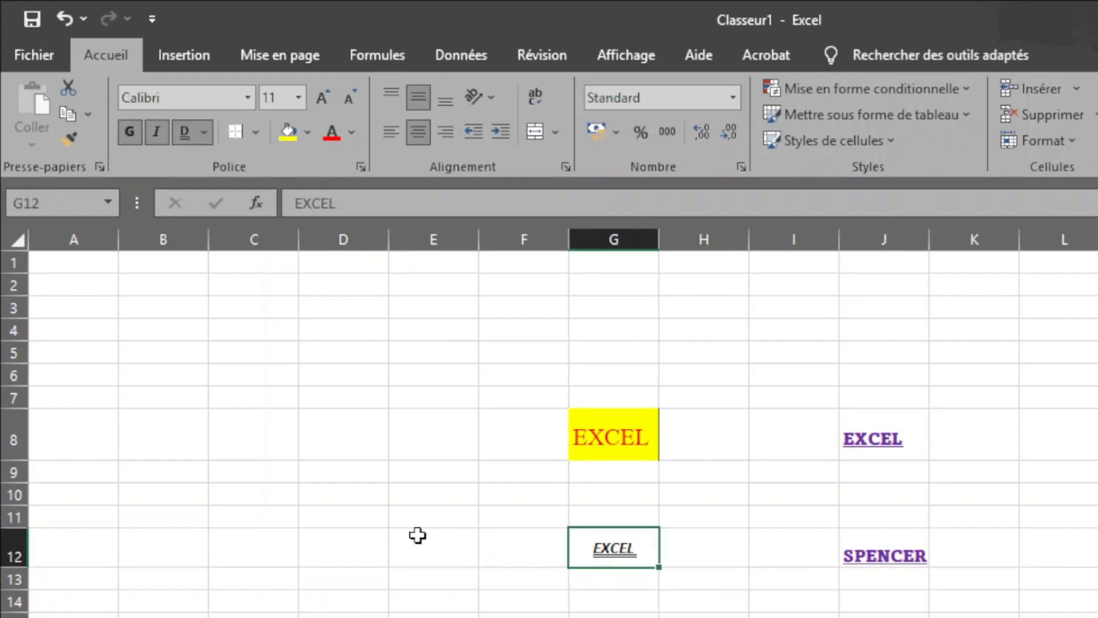
click(293, 442)
click(334, 347)
click(701, 348)
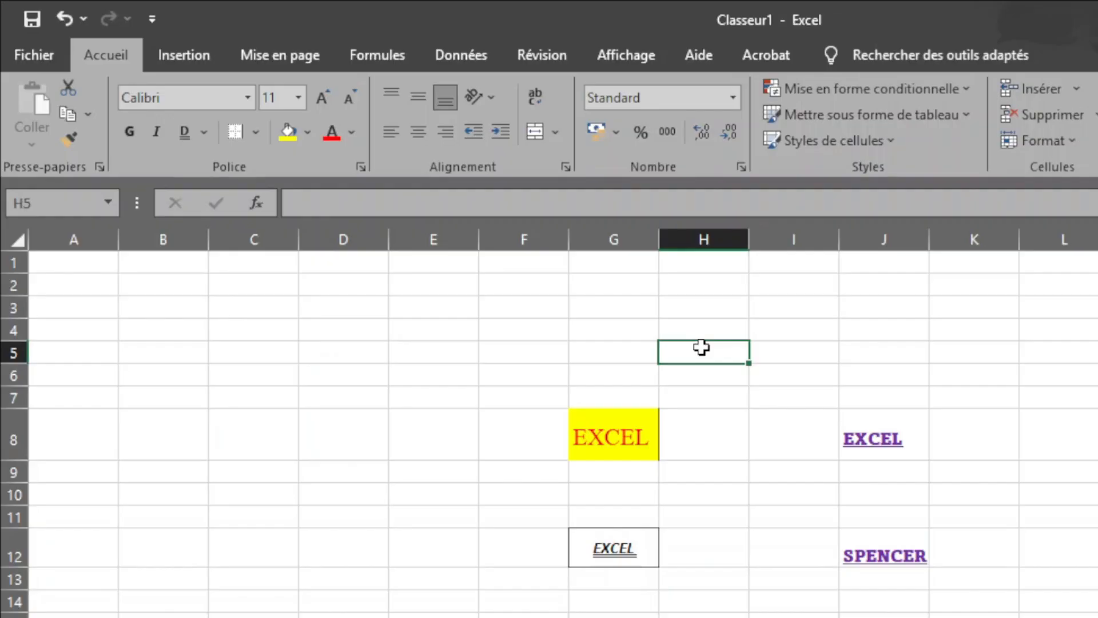
Step: Apply the formatting of cell J8 to G8, G12, D12 and D9 in one continuous Reproduire la mise en forme run, and end the mode
click(890, 446)
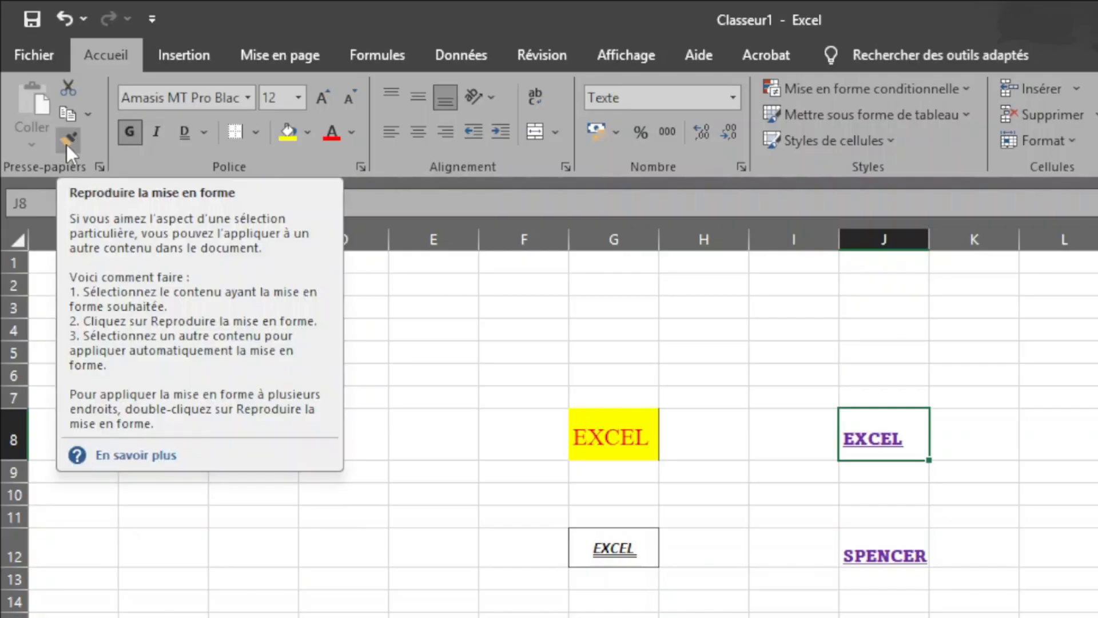
click(66, 144)
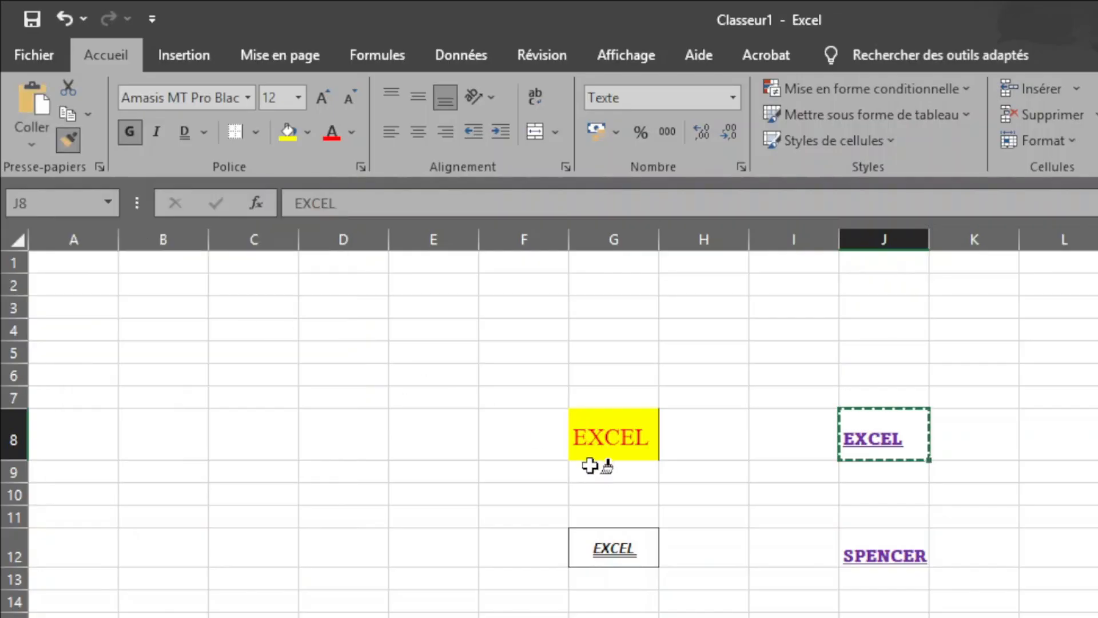
click(608, 438)
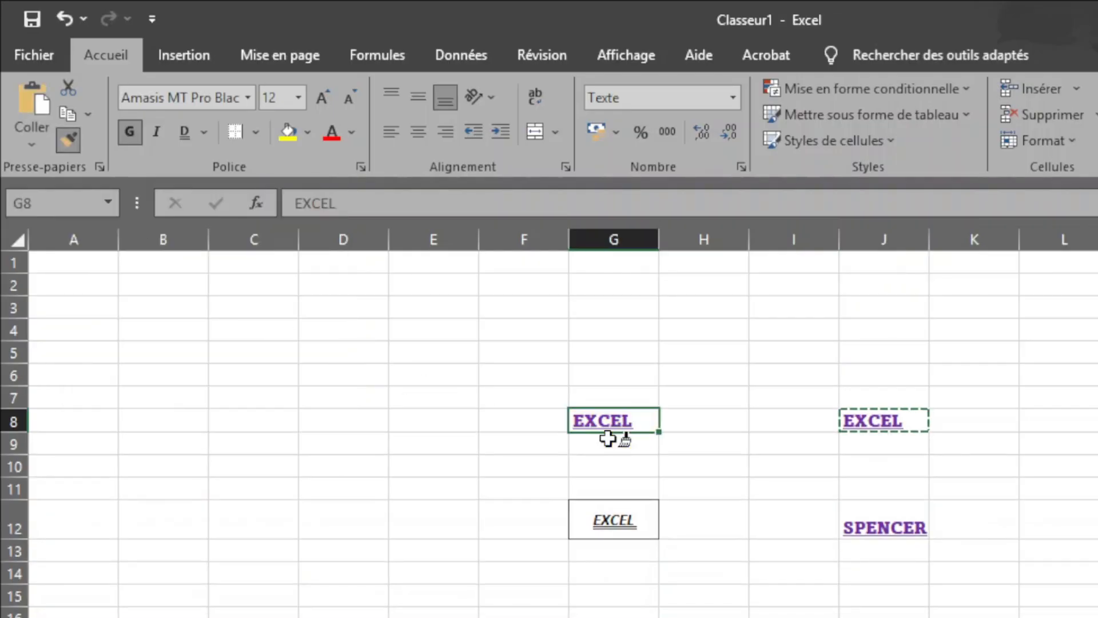
click(598, 523)
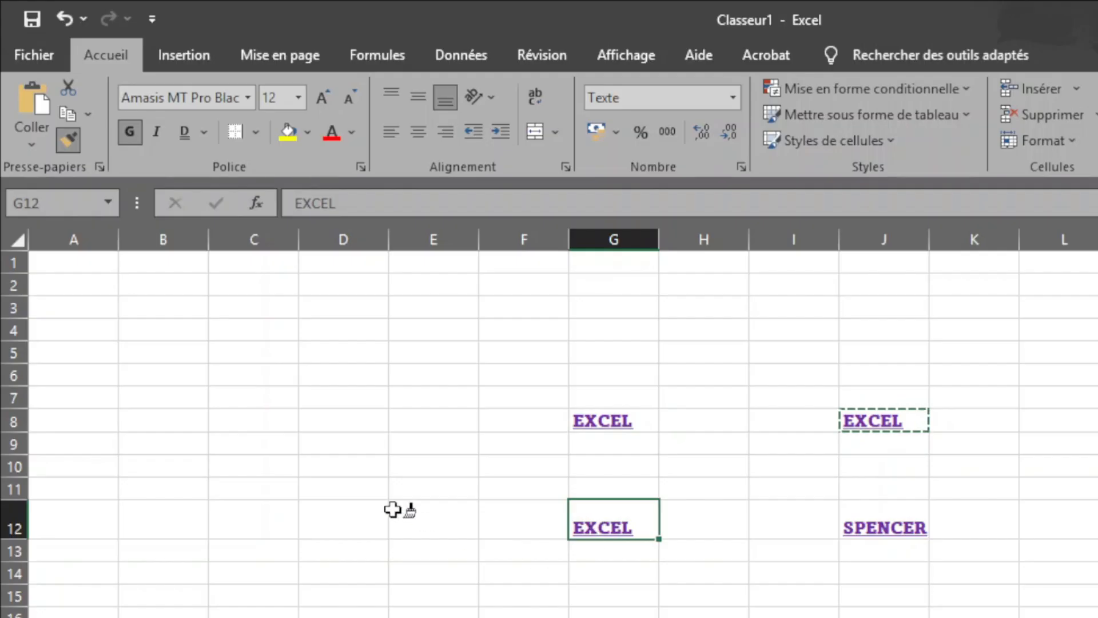
click(345, 521)
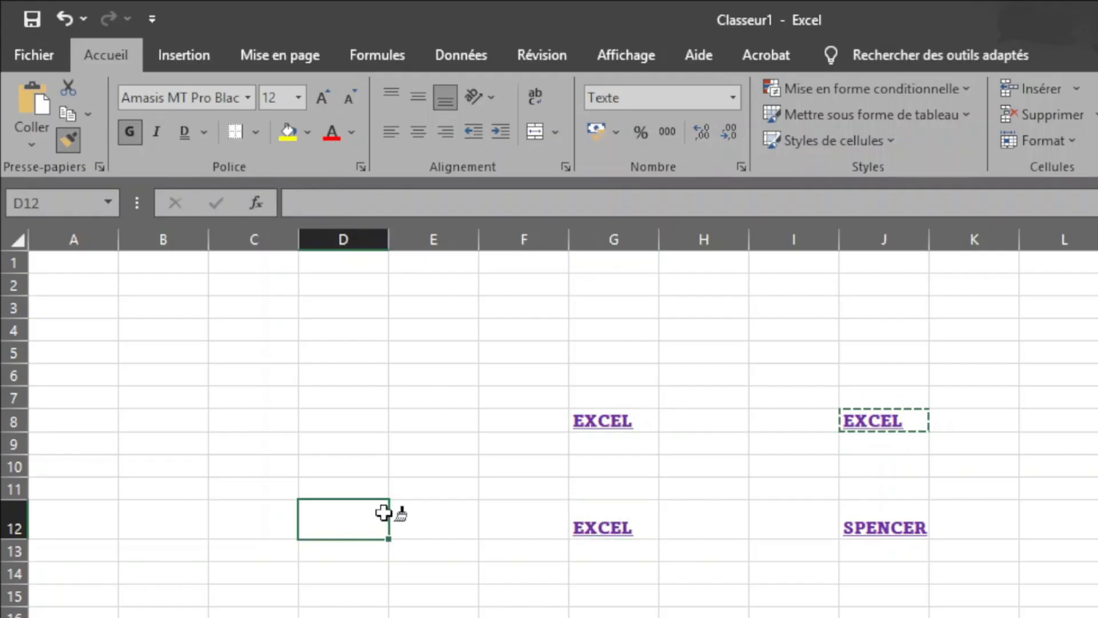
click(333, 434)
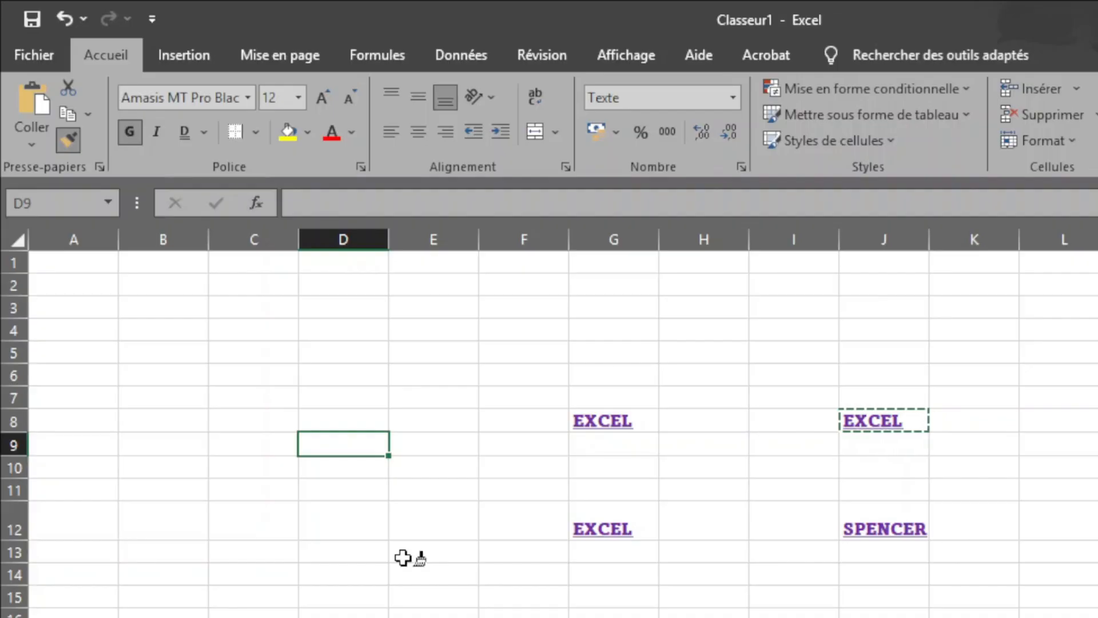
key(Escape)
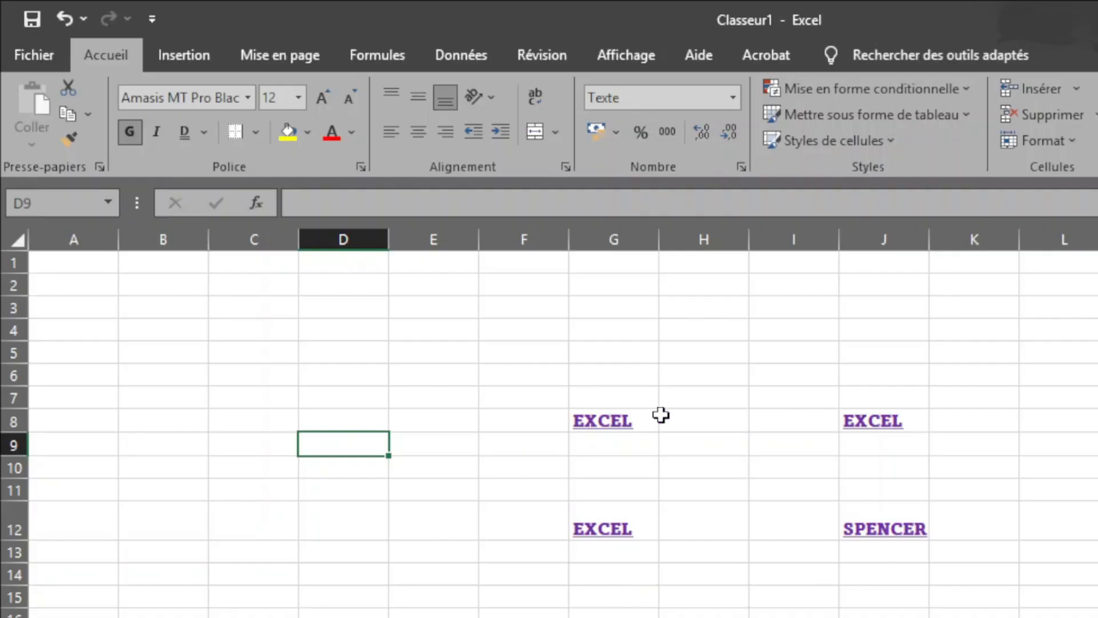
Step: Change the font of the text in cell G8 to Aptos
click(624, 425)
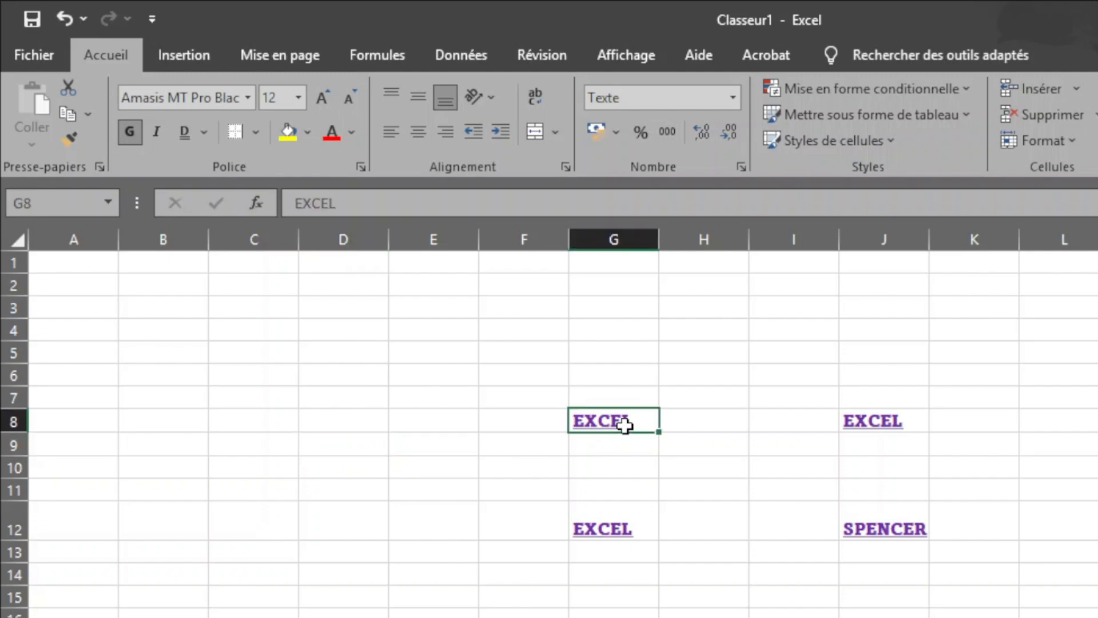
click(249, 101)
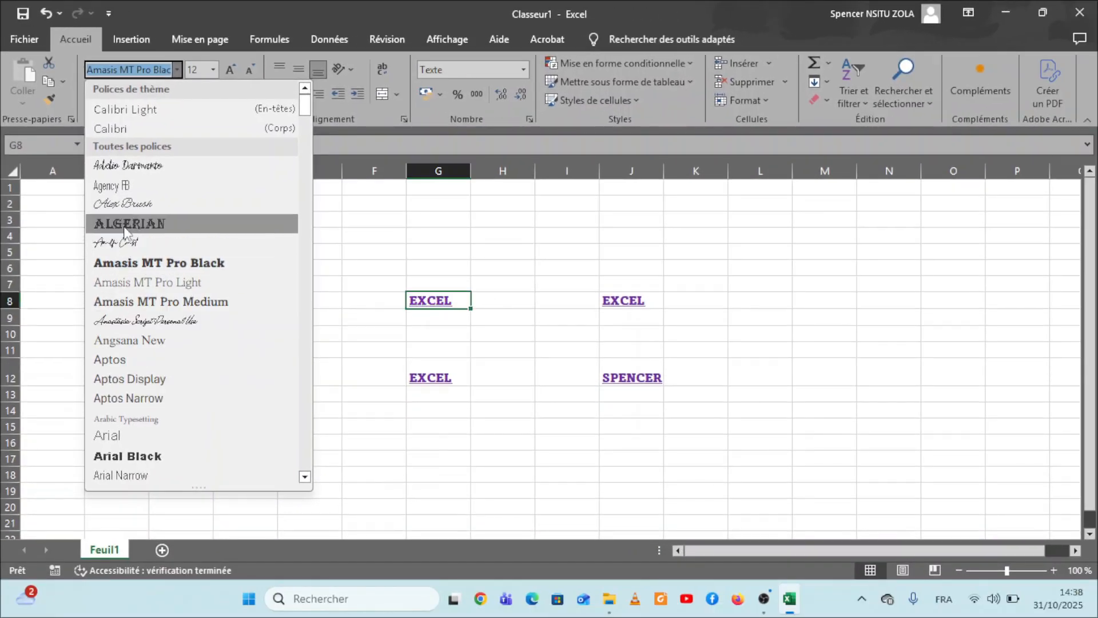
click(112, 359)
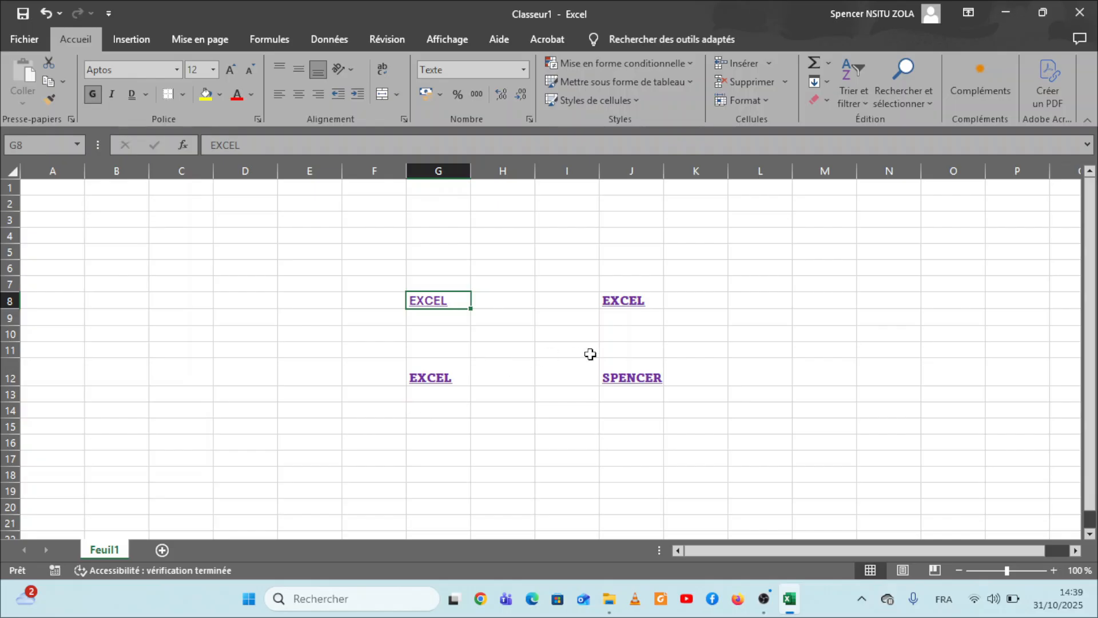
Step: Increase the font size of cell J8 stepwise to 24 using its quick formatting options
click(636, 303)
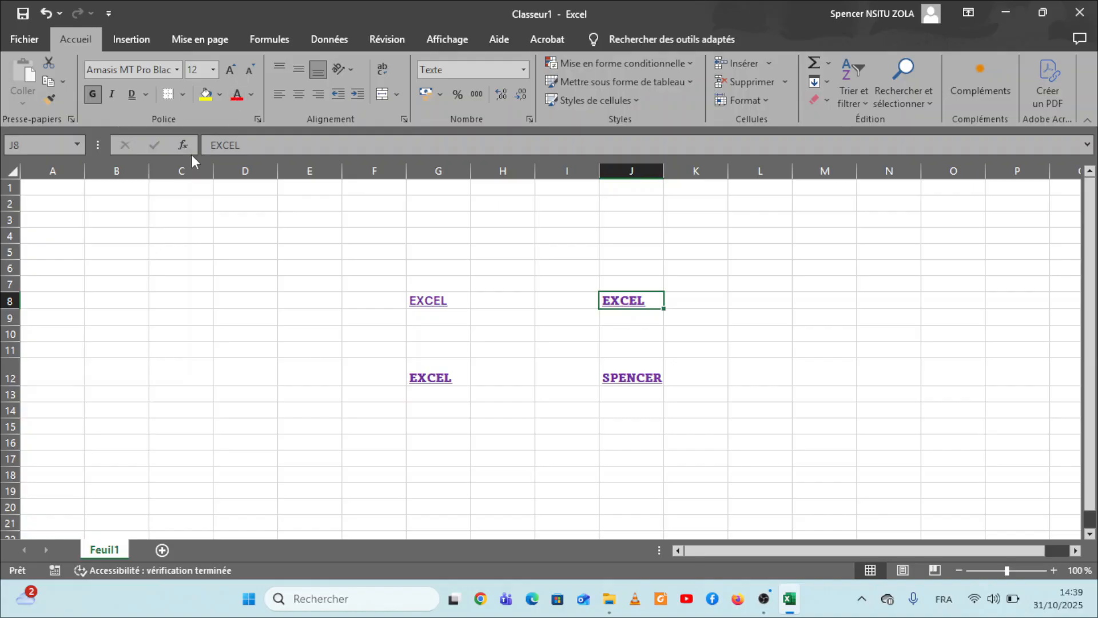
right_click(634, 301)
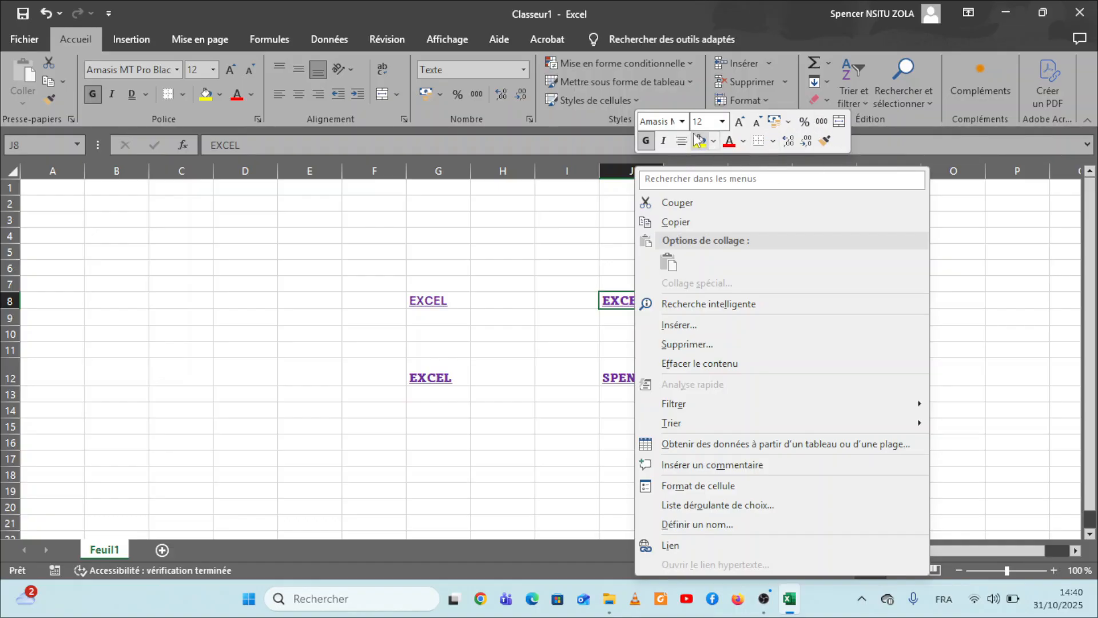
click(739, 122)
click(739, 122)
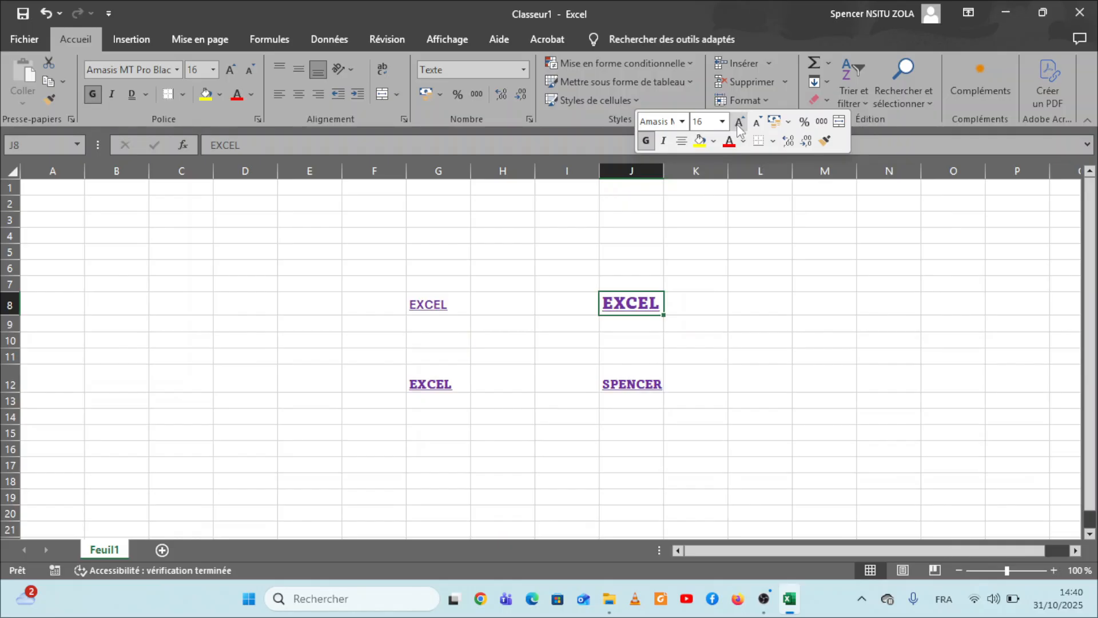
click(739, 123)
click(739, 123)
click(739, 123)
click(739, 122)
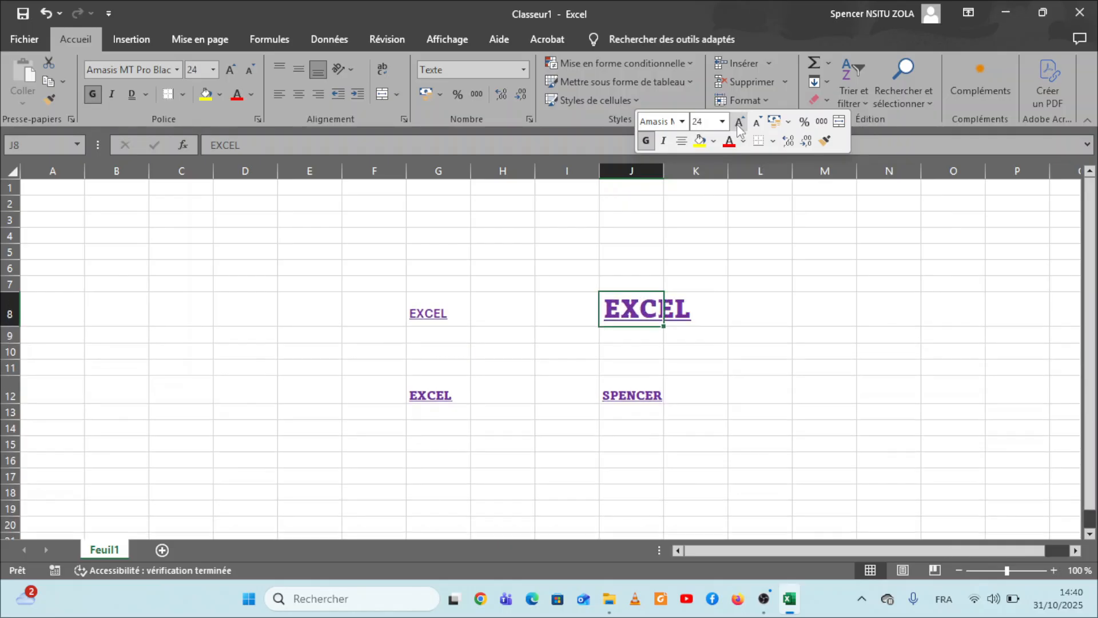
Step: Change the font of the text in cell J8 to Adelio Darmanto and colour it red
click(681, 121)
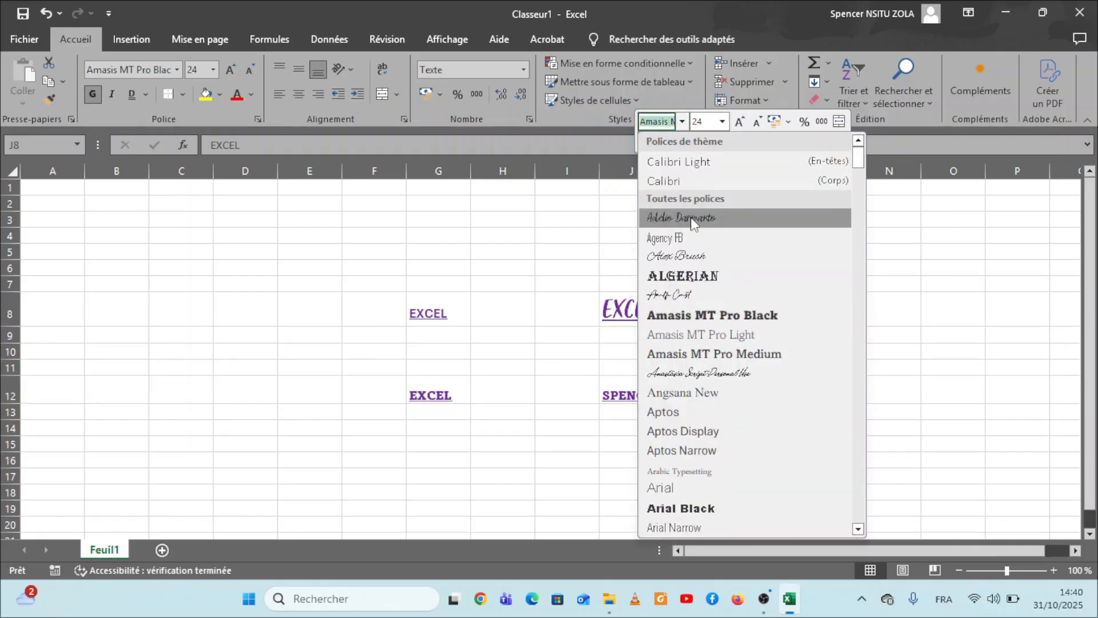
click(692, 218)
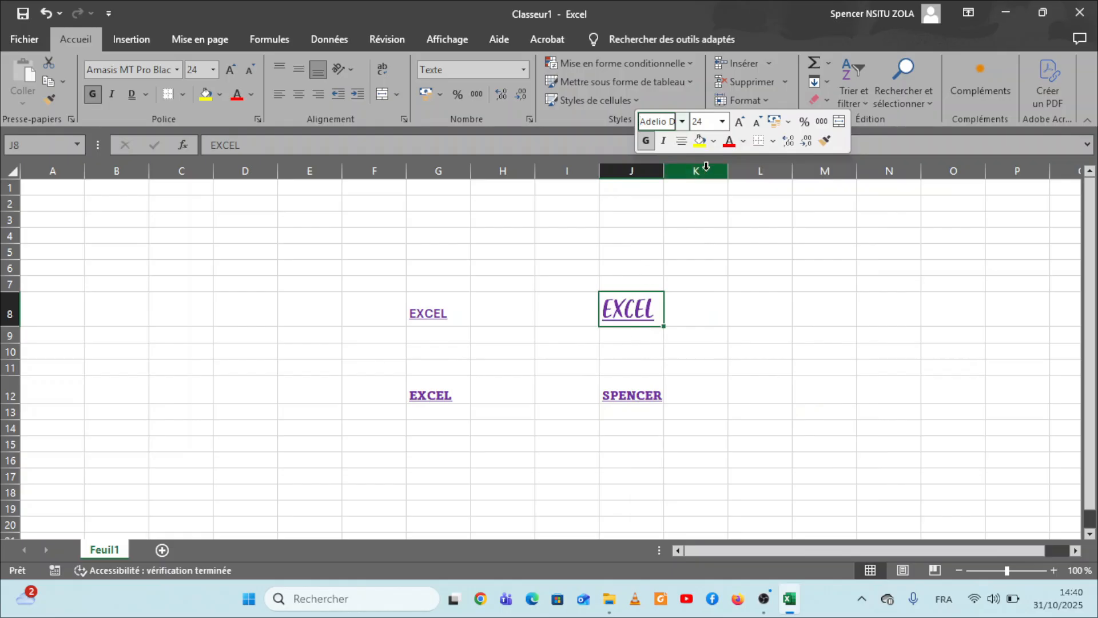
click(731, 147)
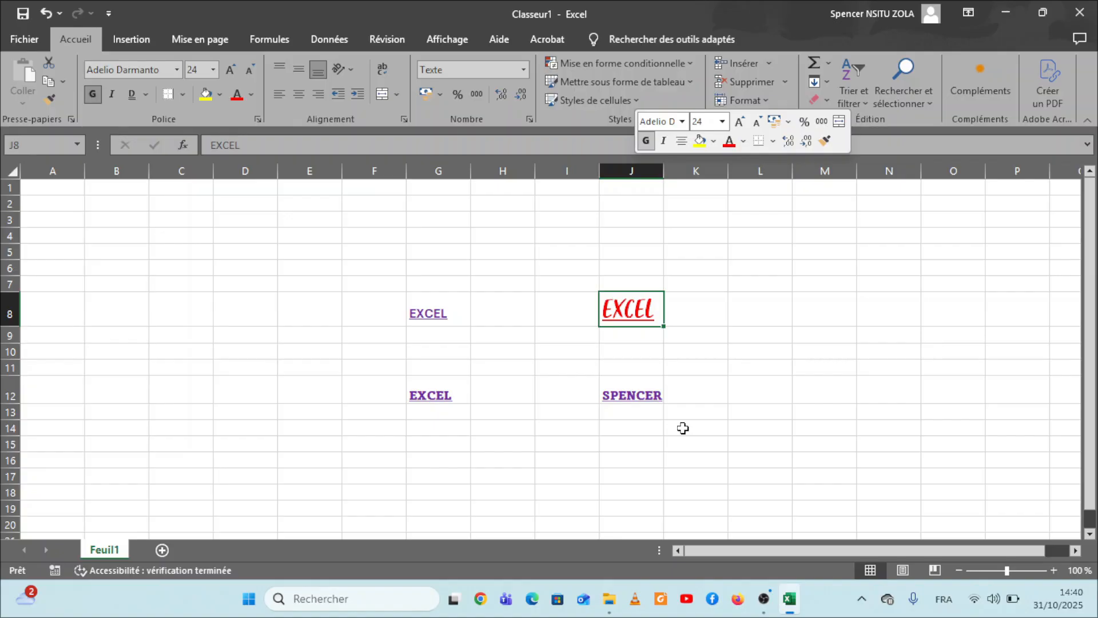
Step: Enter the text DATA in cell C10
click(196, 353)
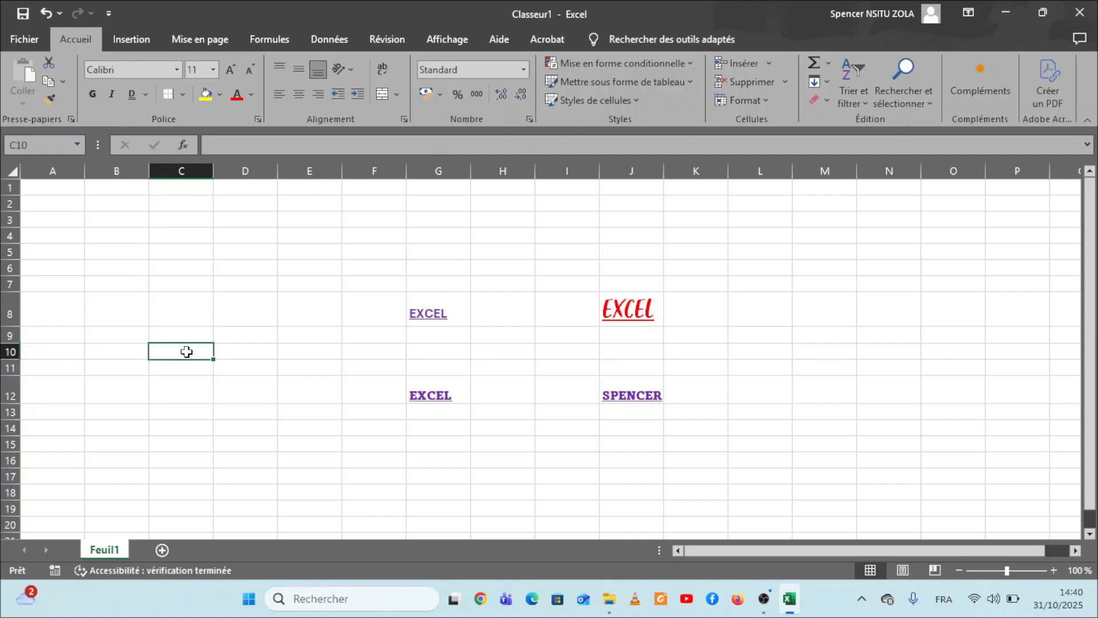
text(DA)
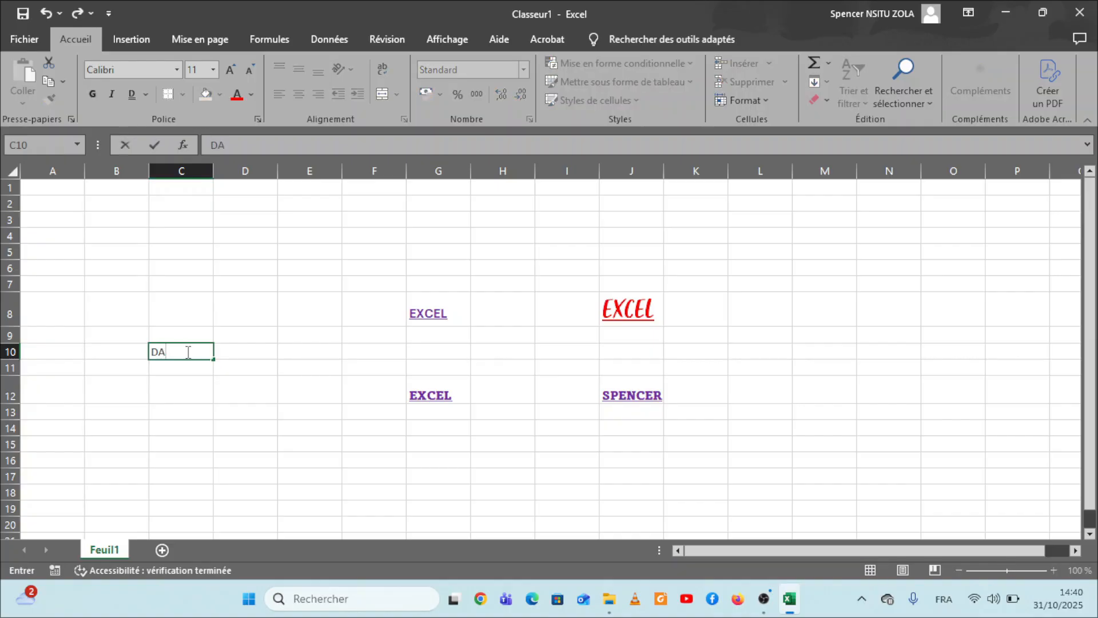
text(TA)
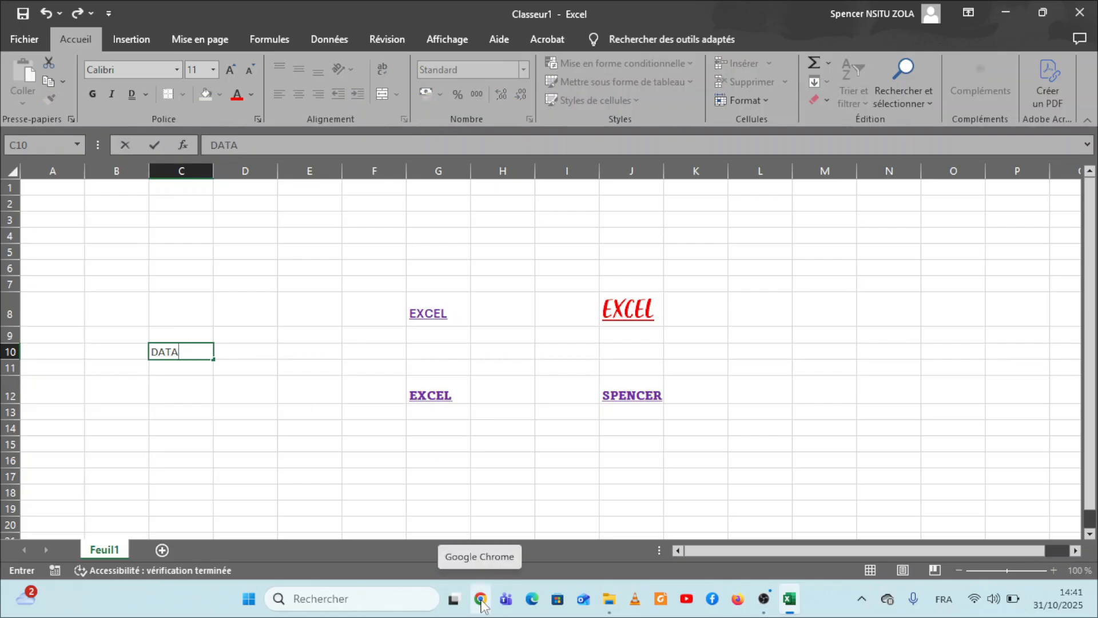
key(Return)
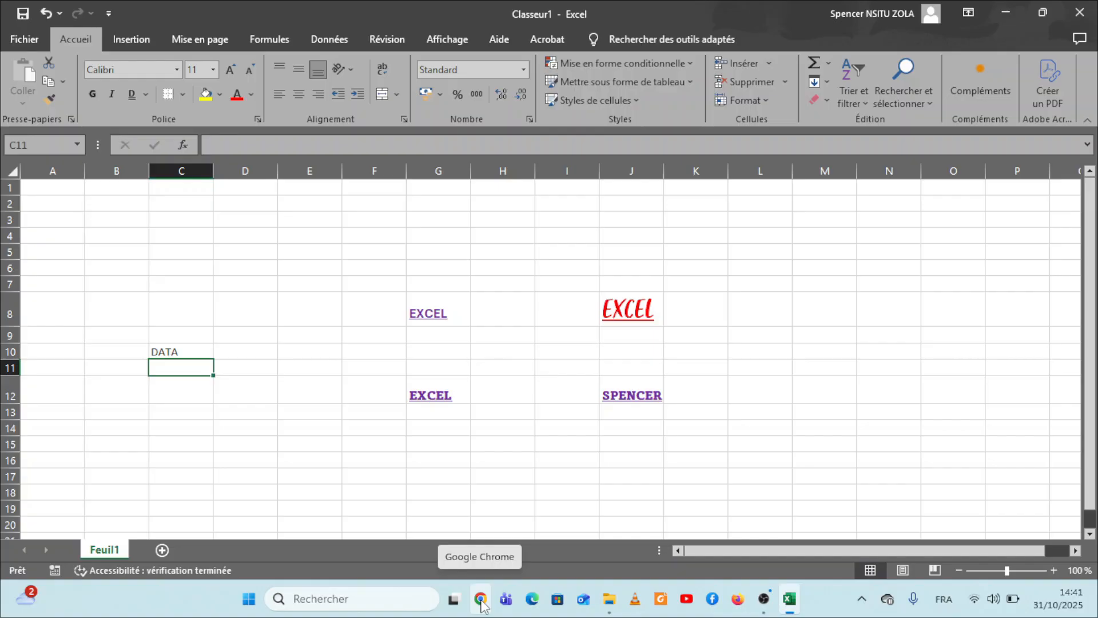
Step: With cell C10 selected, switch to Chrome, copy the web address microsoft.com/fr-fr, and return to Excel
click(172, 351)
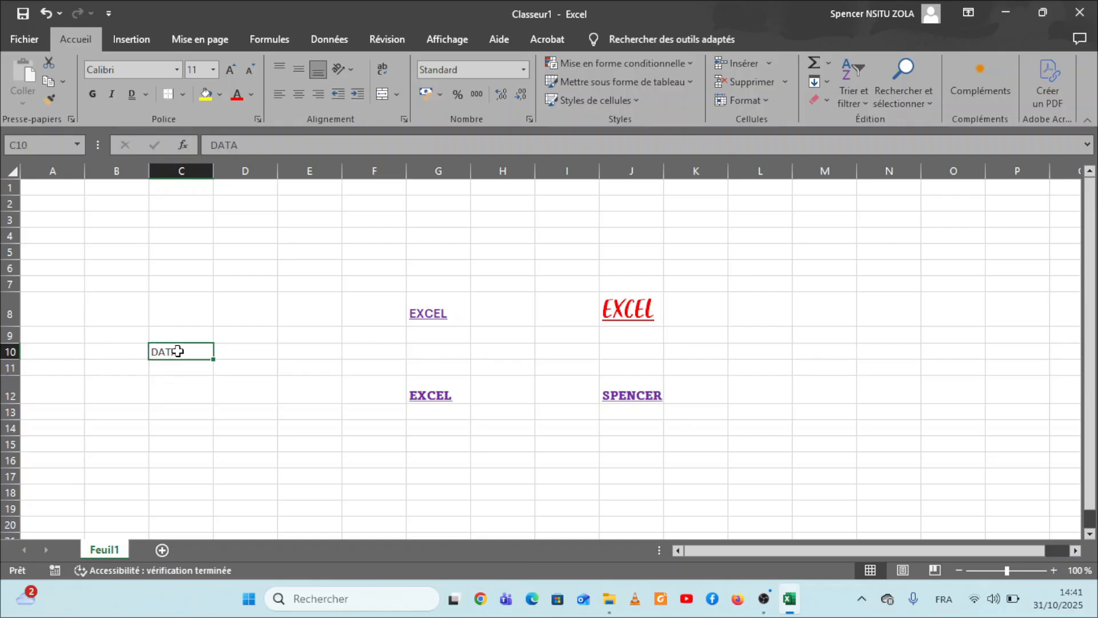
click(479, 605)
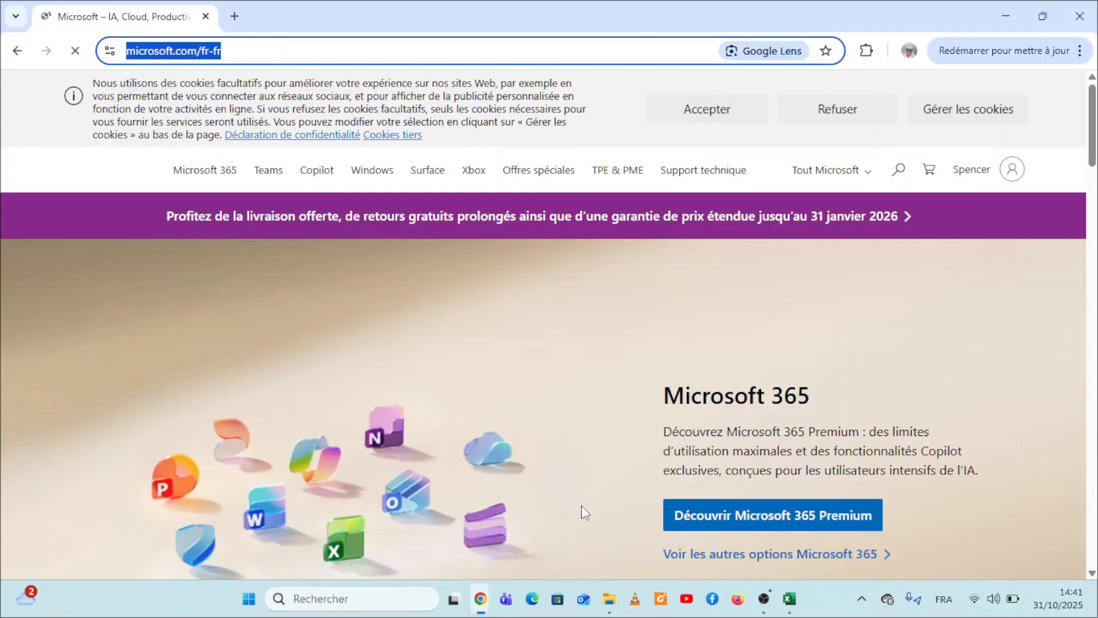
click(789, 604)
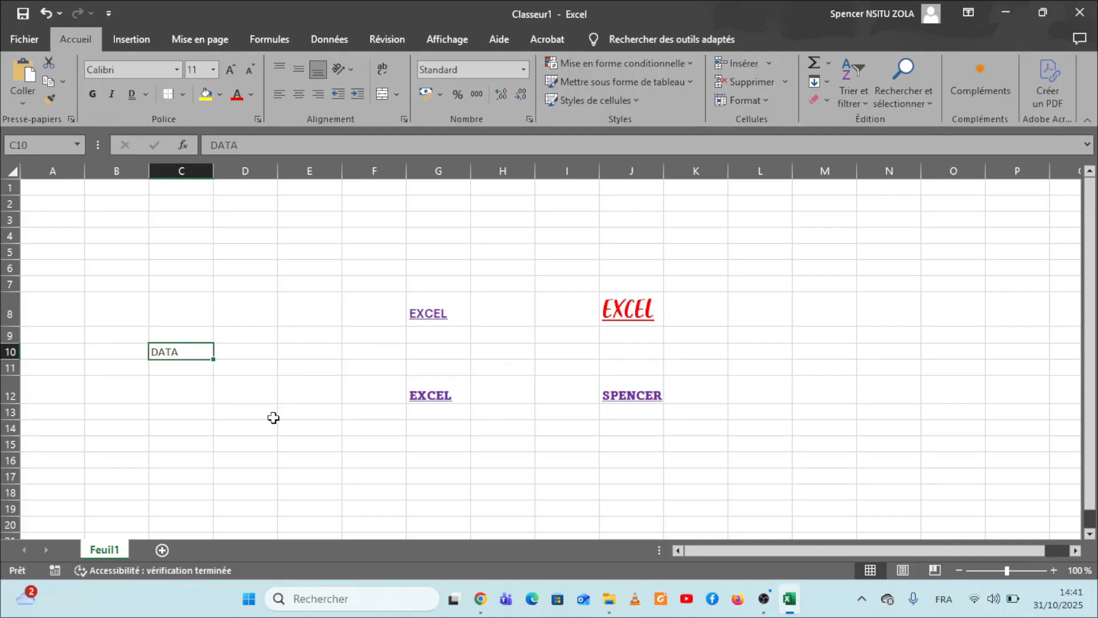
click(136, 40)
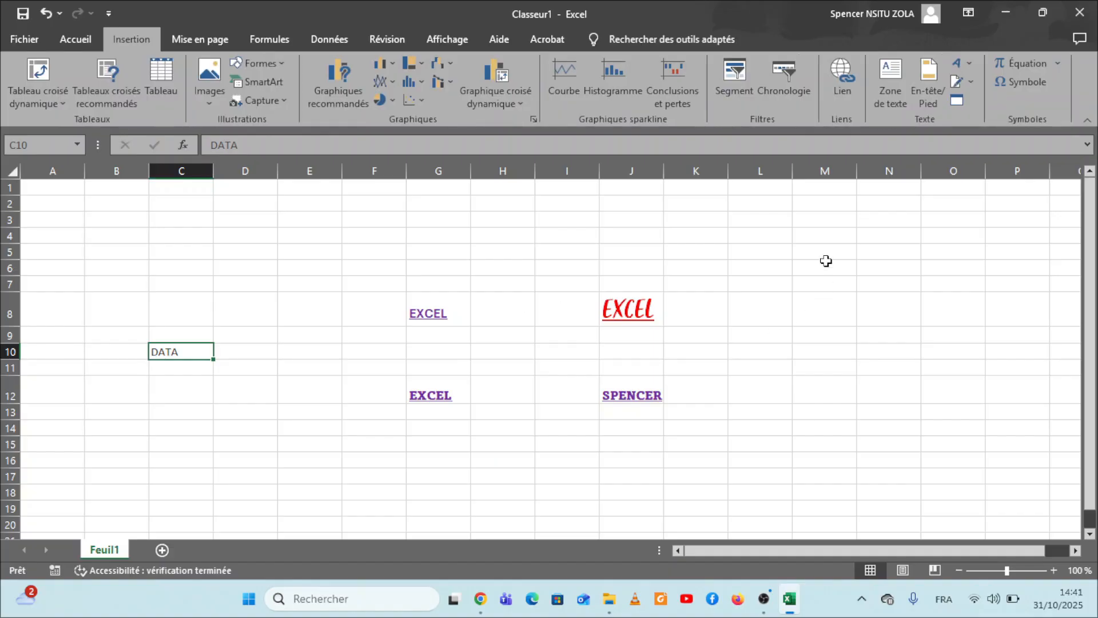
click(843, 83)
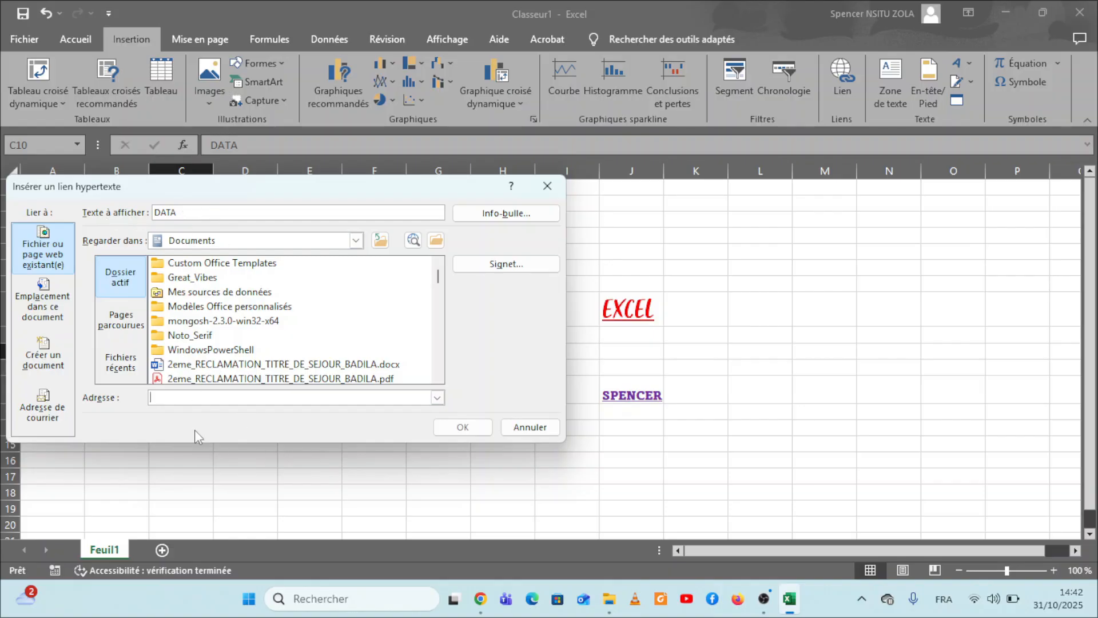
click(170, 399)
text(https://www.microsoft.com/fr-fr)
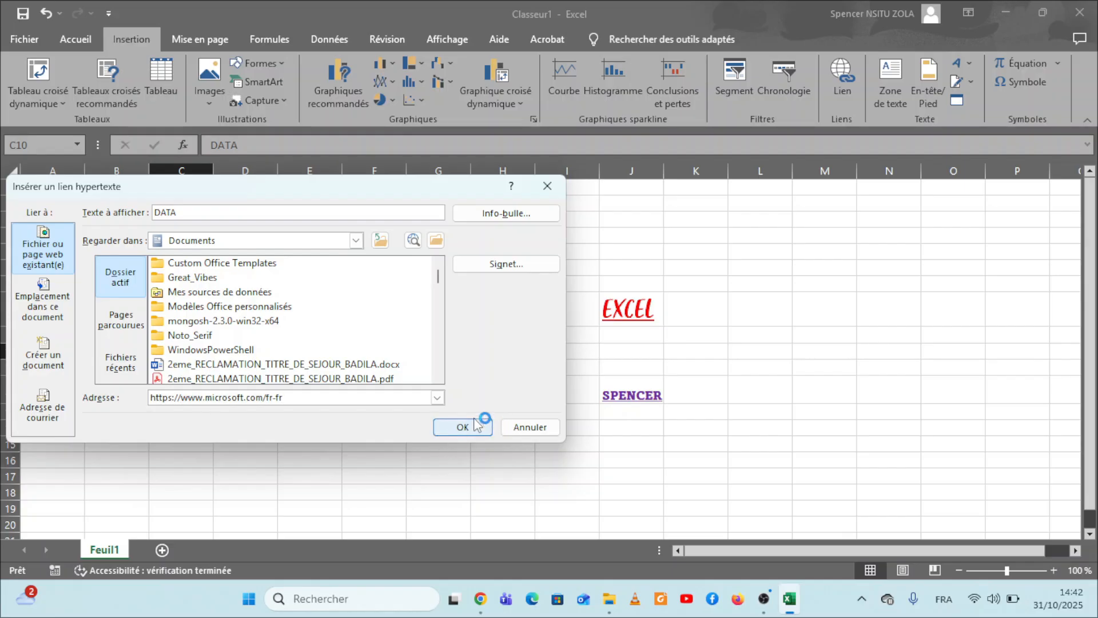
click(465, 428)
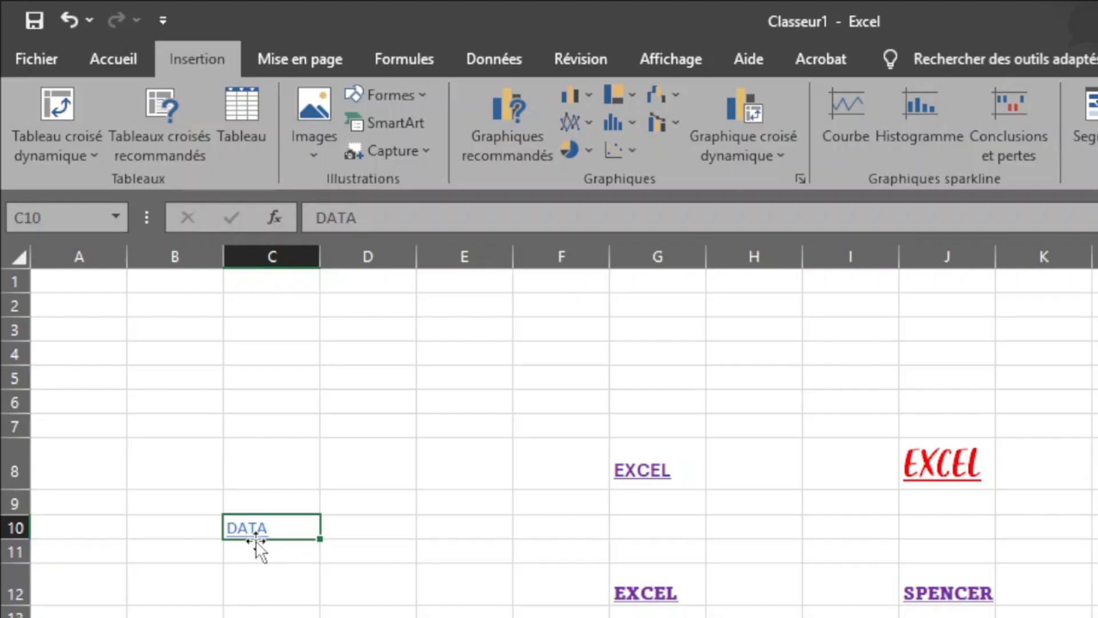
Step: Follow the DATA hyperlink in cell C10 to check its web page, and return to Excel
mouse_move(255, 538)
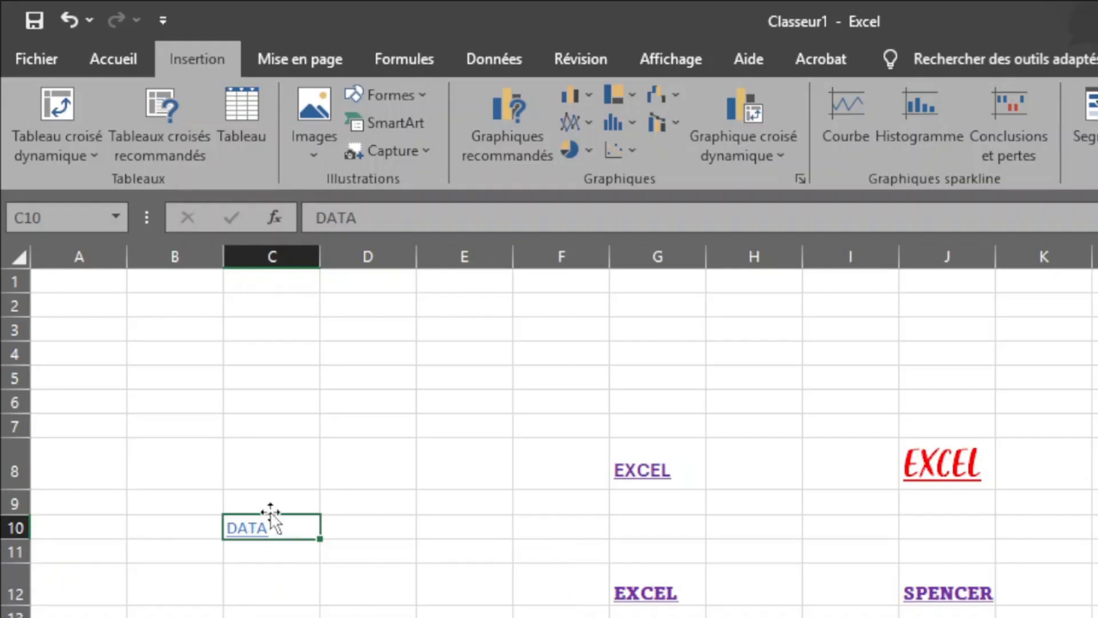
click(249, 534)
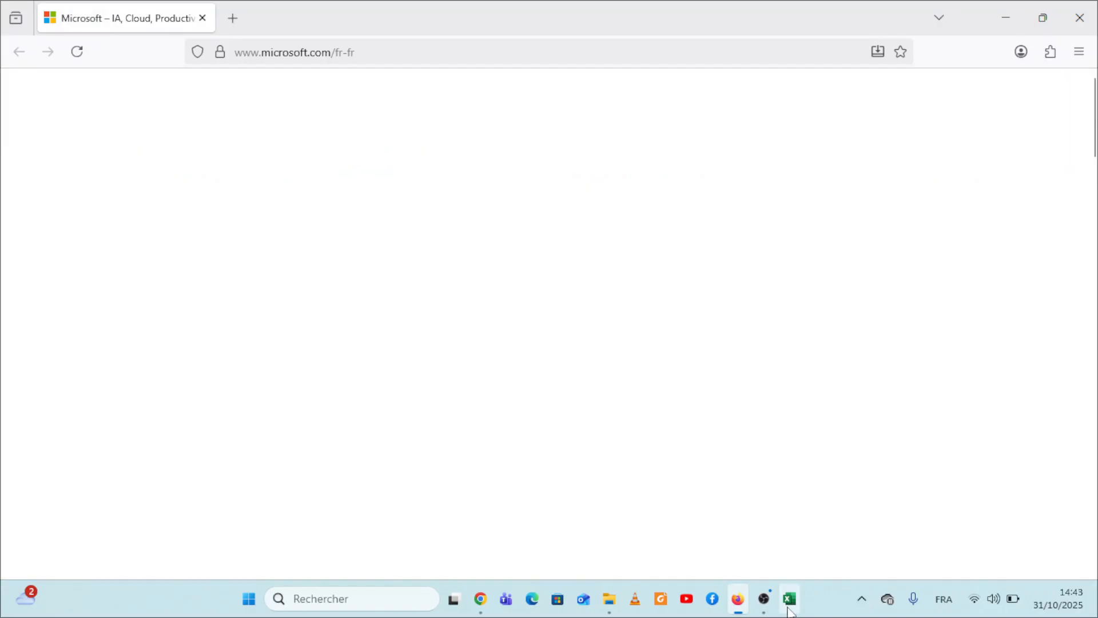
click(789, 599)
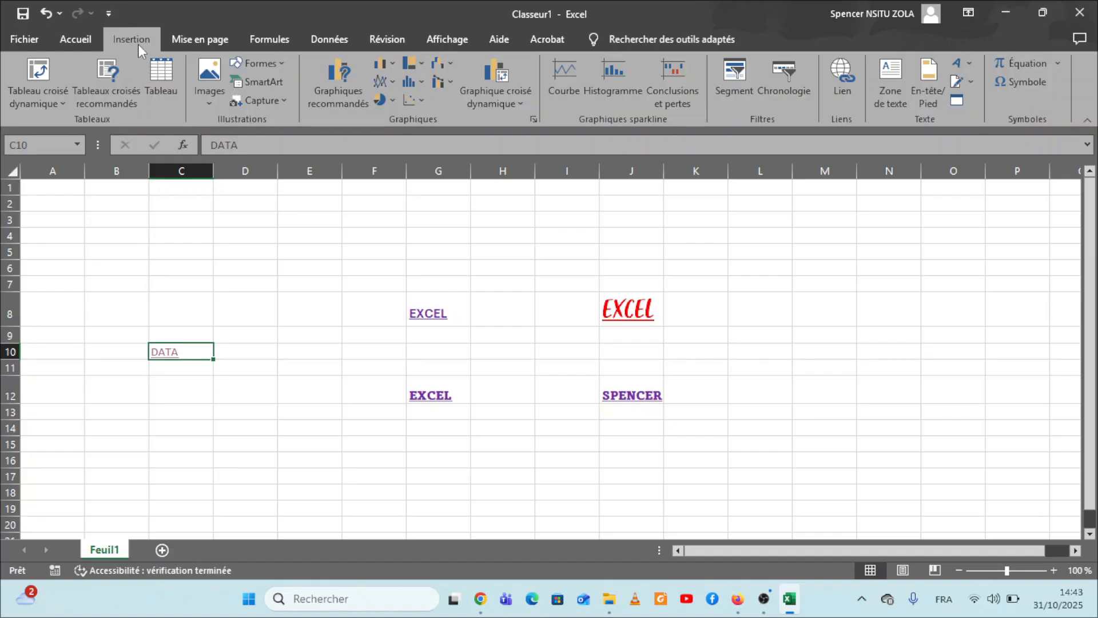
Step: Remove the hyperlink from the DATA text in cell C10 and deselect the cell
click(844, 86)
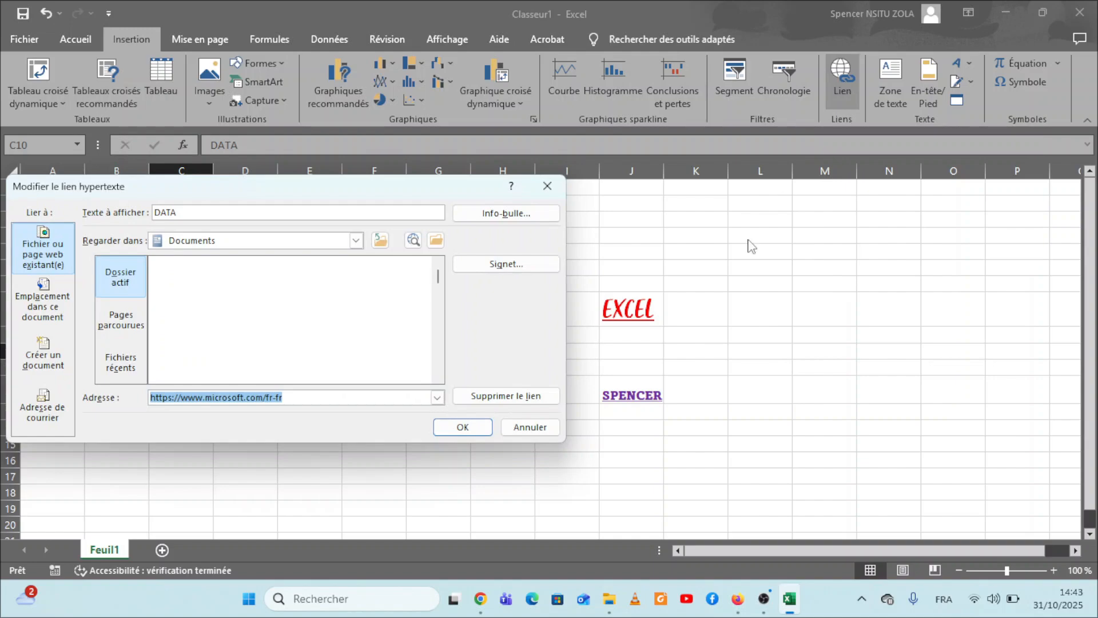
click(541, 430)
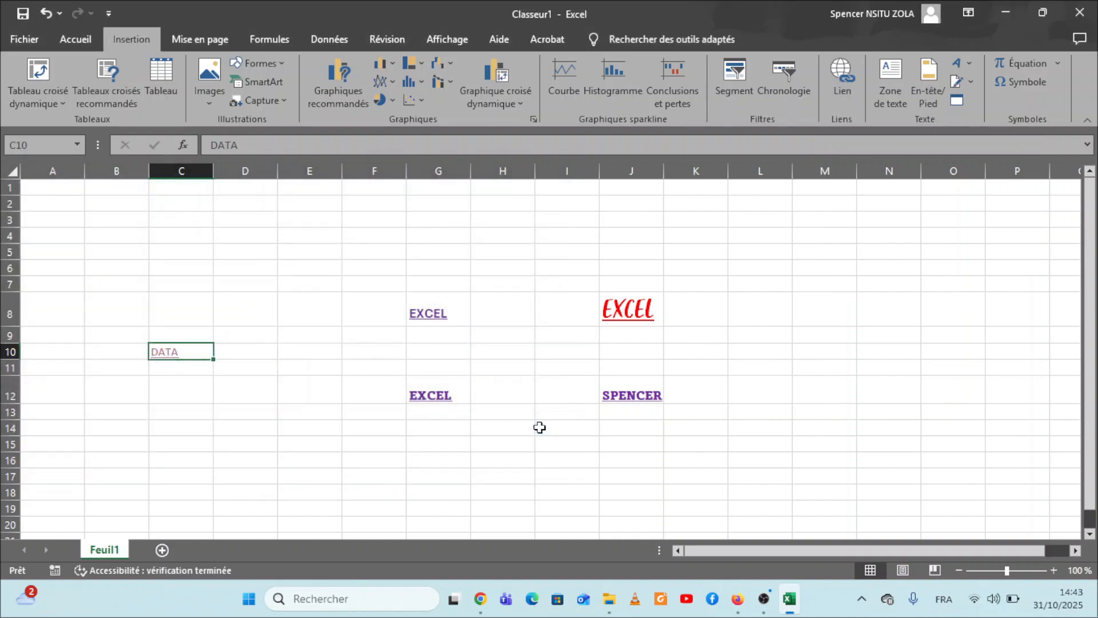
key(ctrl+k)
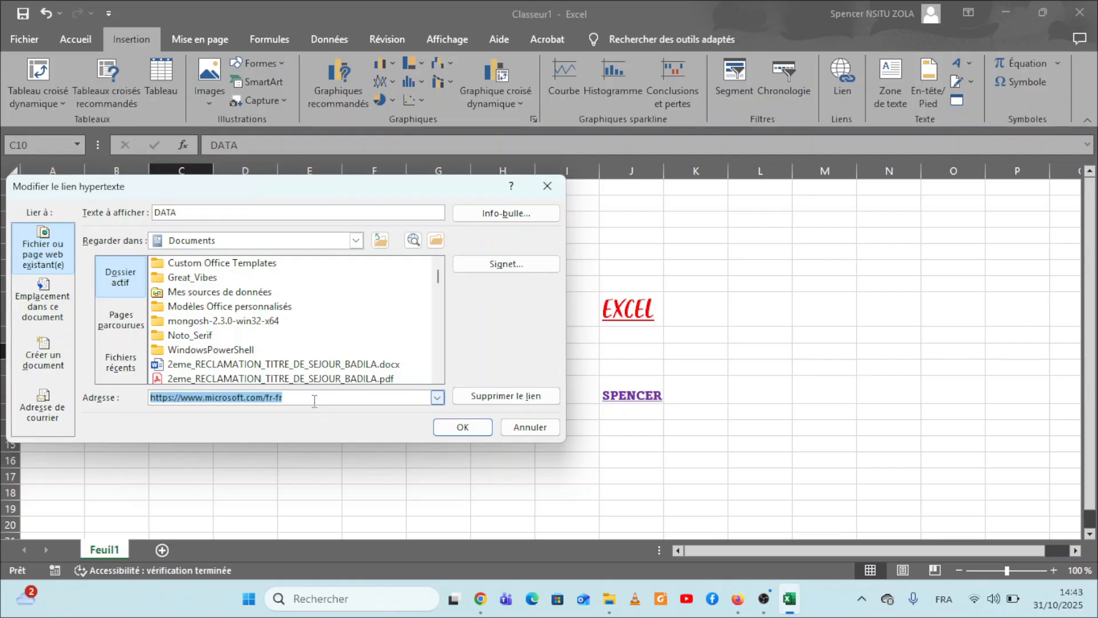
click(506, 397)
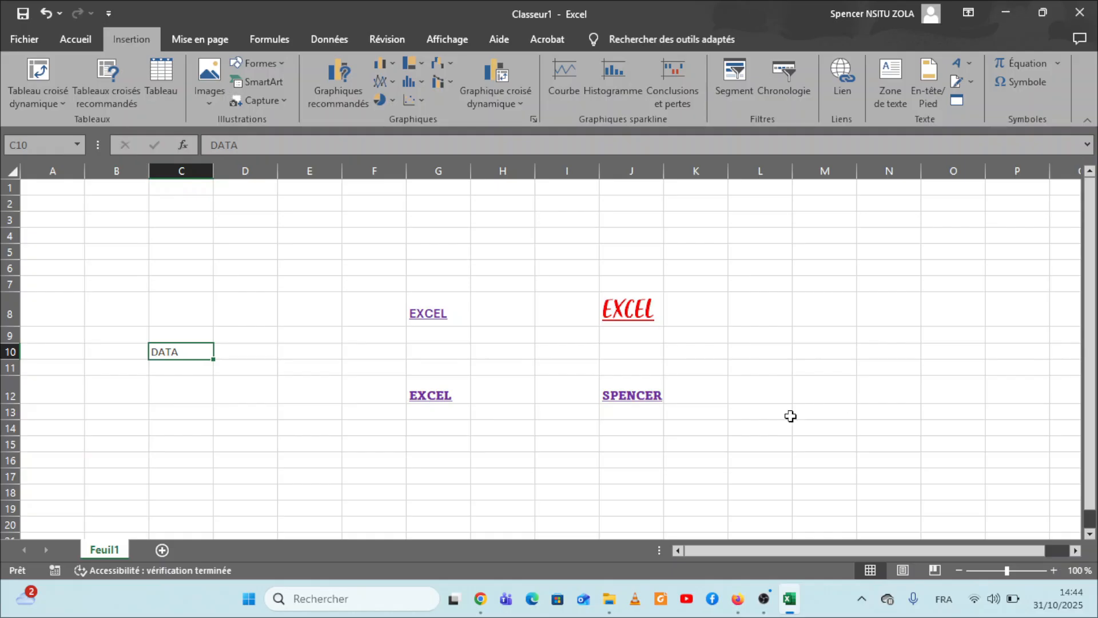
click(159, 233)
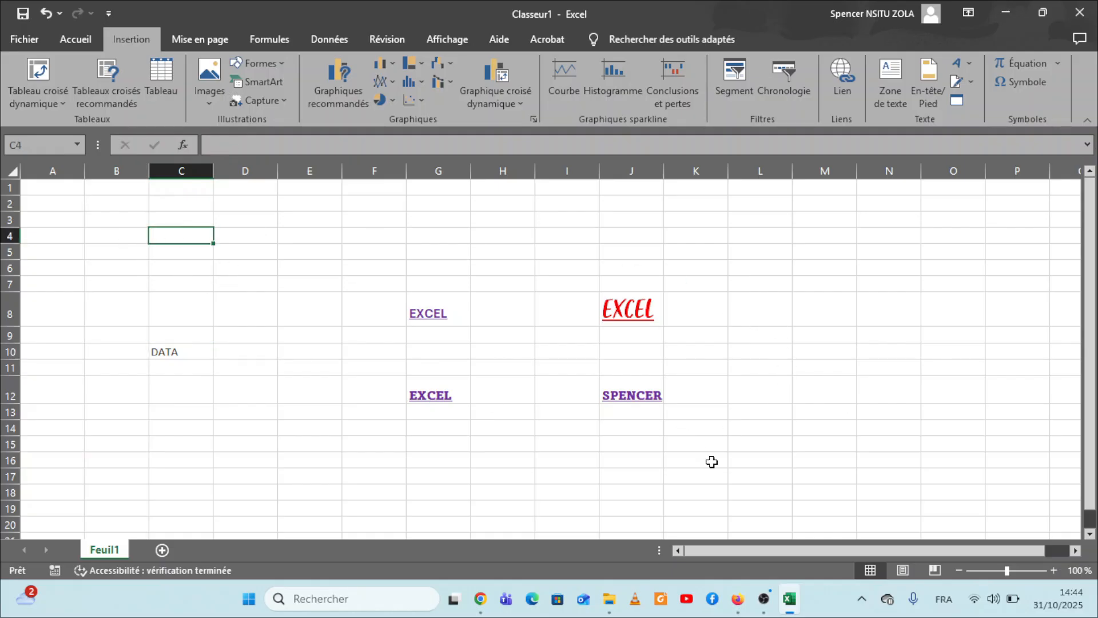
Step: Autofit the row heights and column widths of the range G8:K16
drag(712, 462, 410, 319)
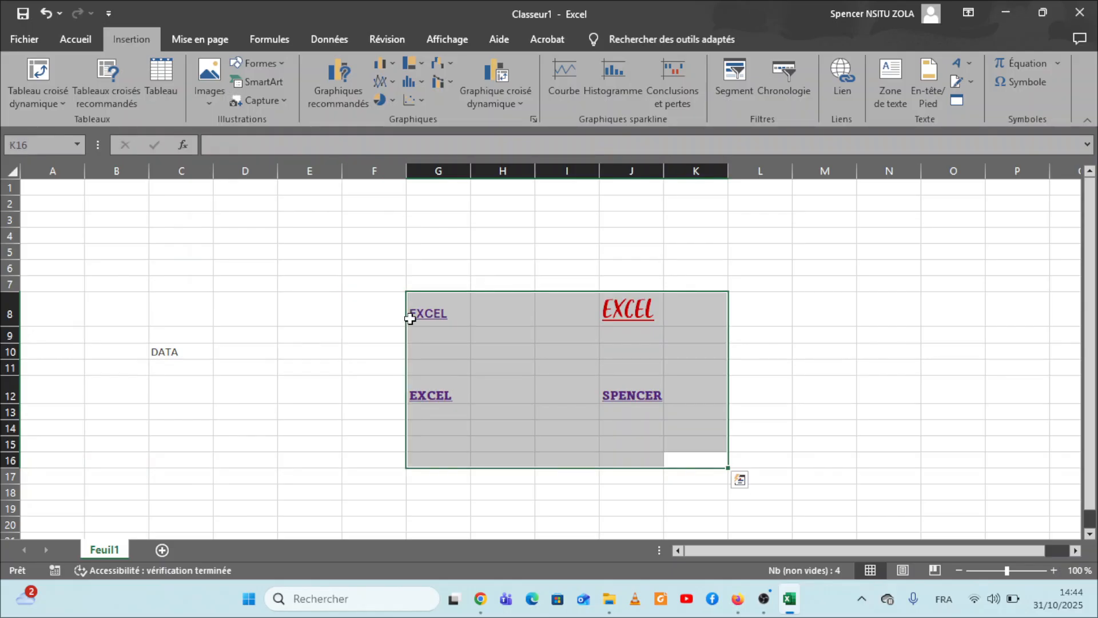
click(74, 45)
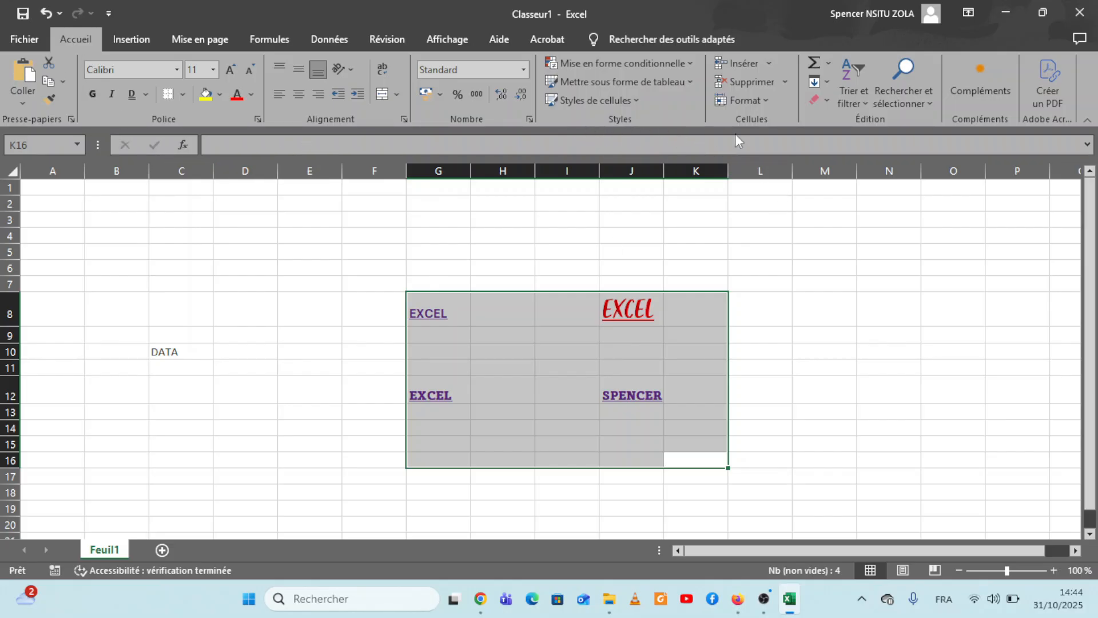
click(764, 98)
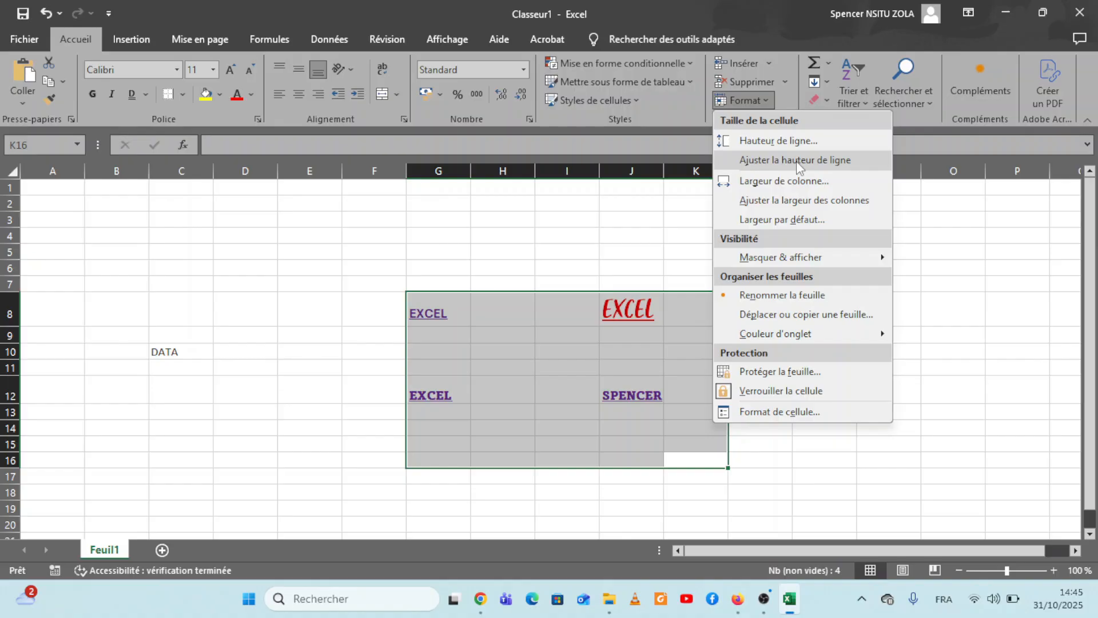
click(796, 161)
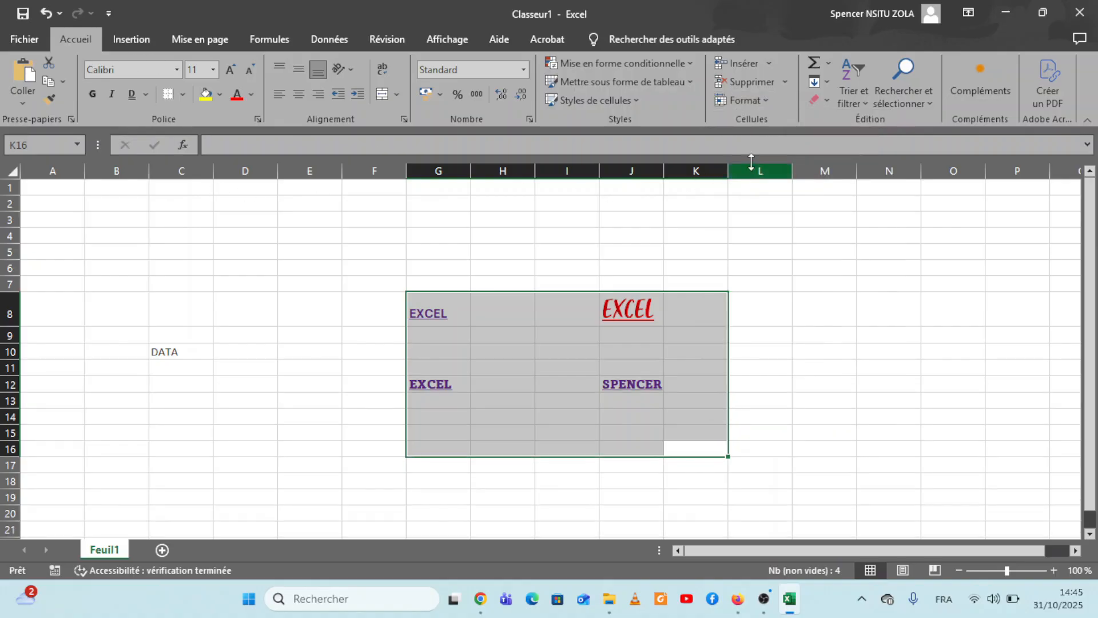
click(766, 101)
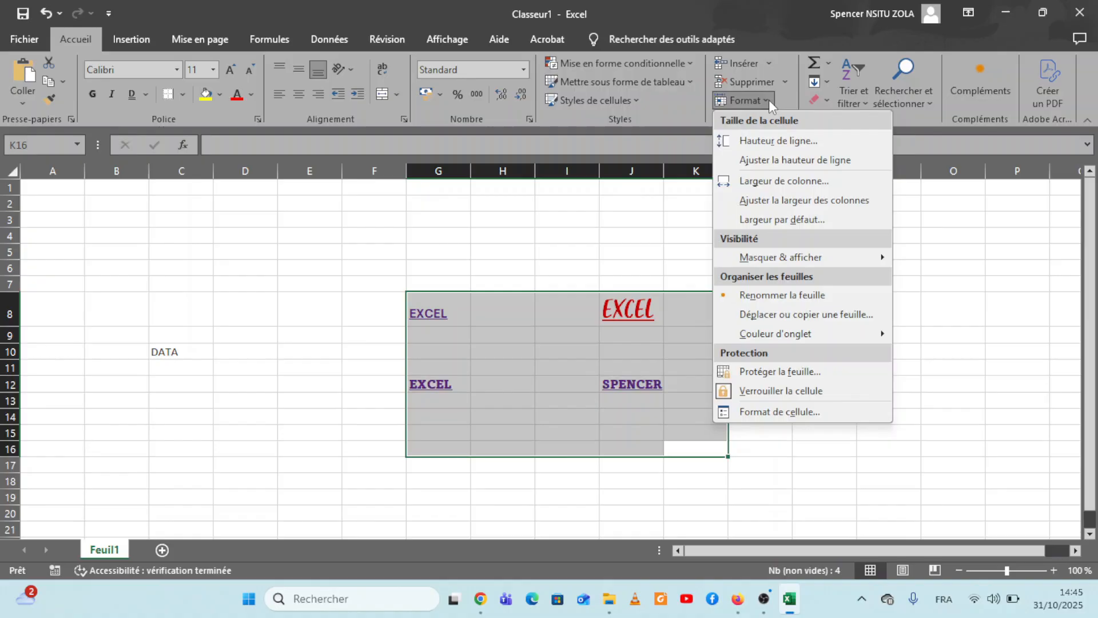
click(837, 201)
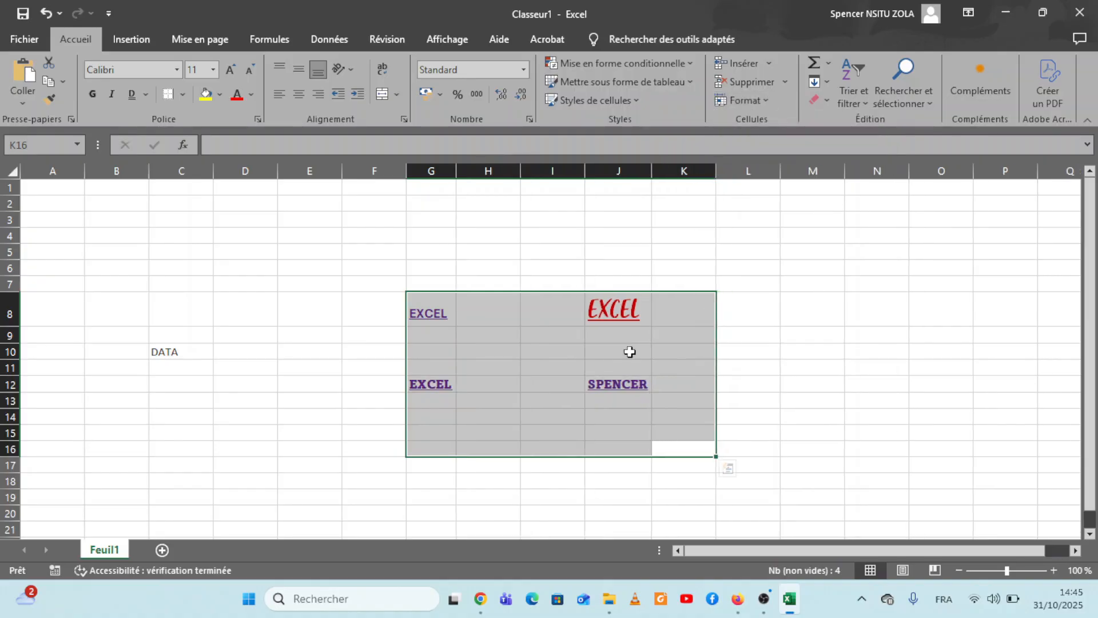